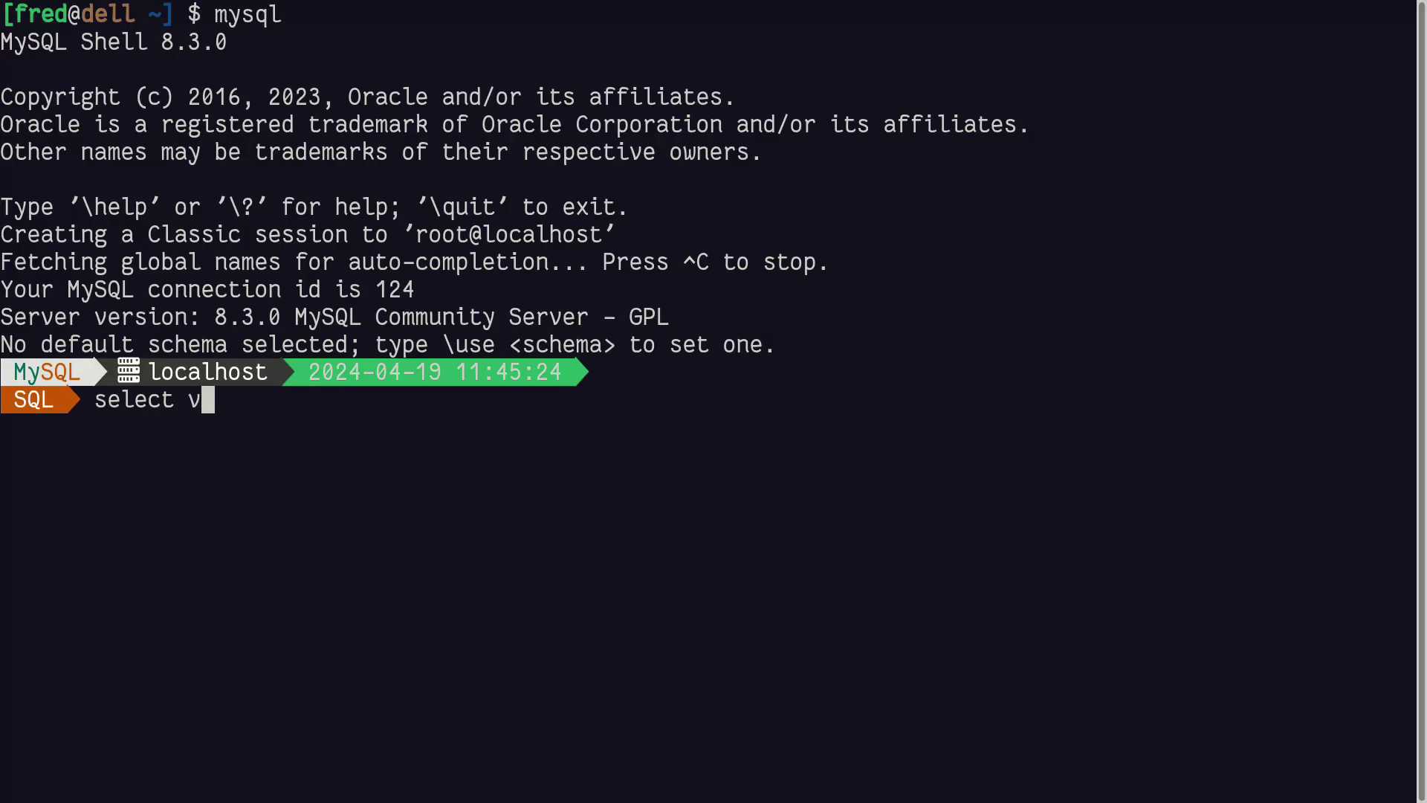
{"action": "type", "text": "ersion();"}
Step: Run select version() to check the server version, which reports 8.3.0
{"action": "key", "text": "Return"}
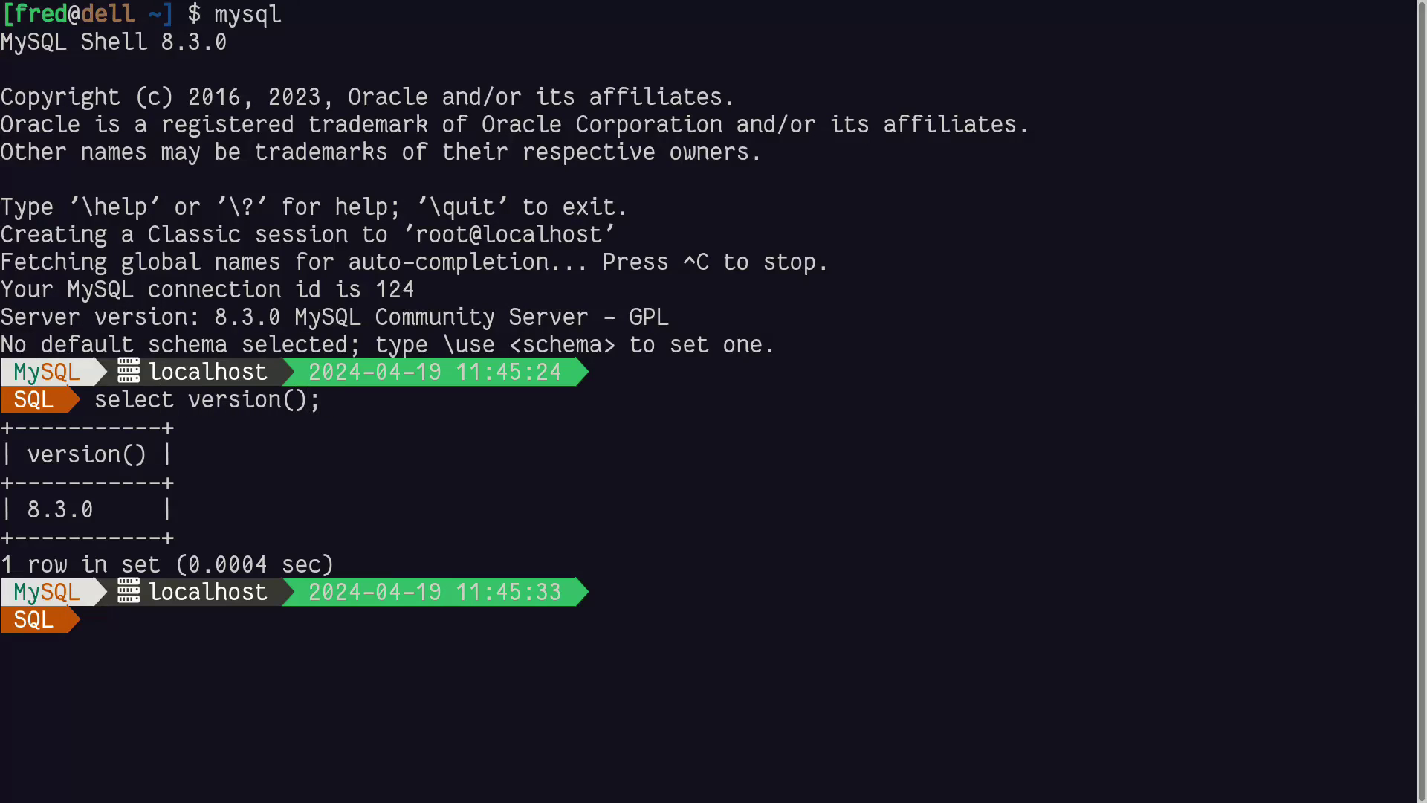
{"action": "type", "text": "grant se"}
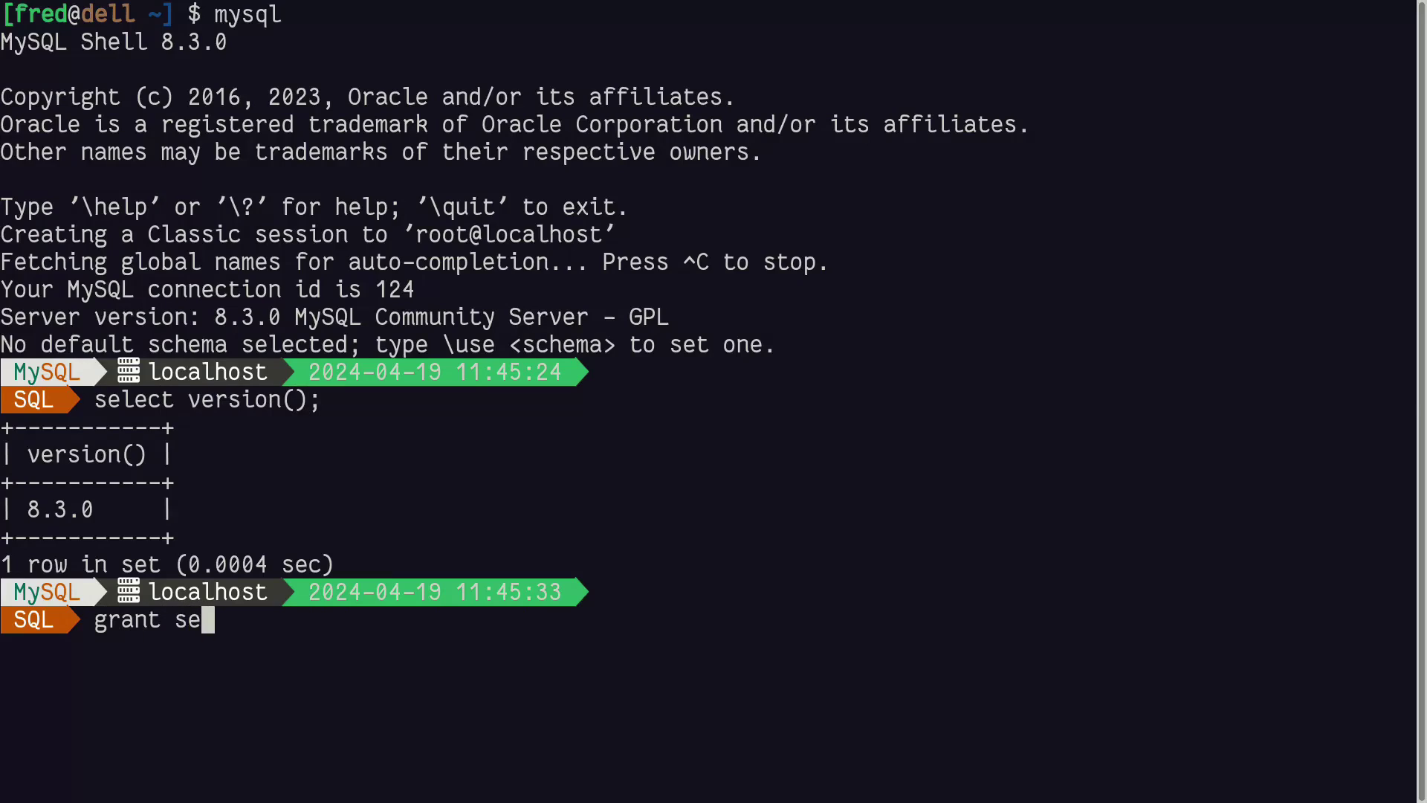
{"action": "type", "text": "lect on *.*"}
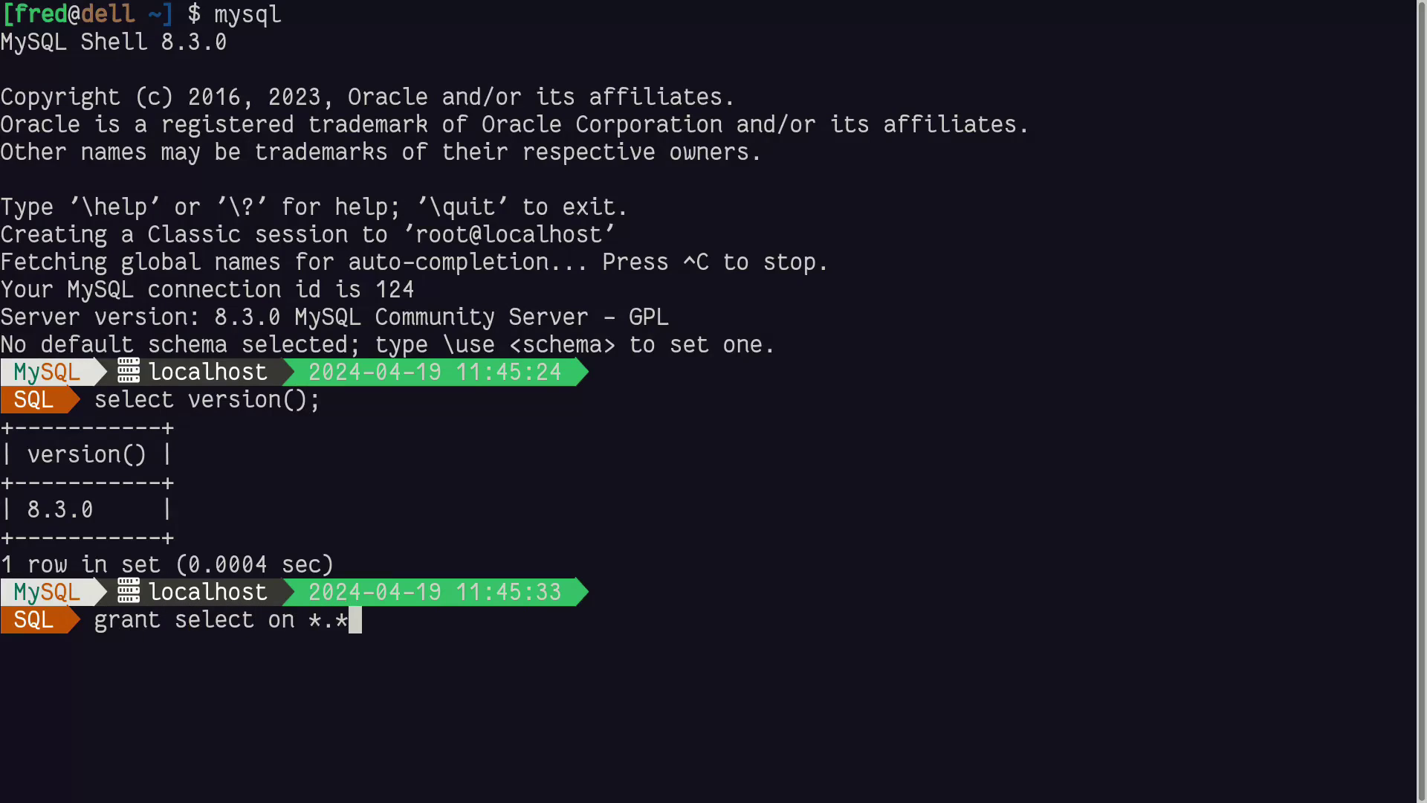
{"action": "type", "text": " to 'shorts' "}
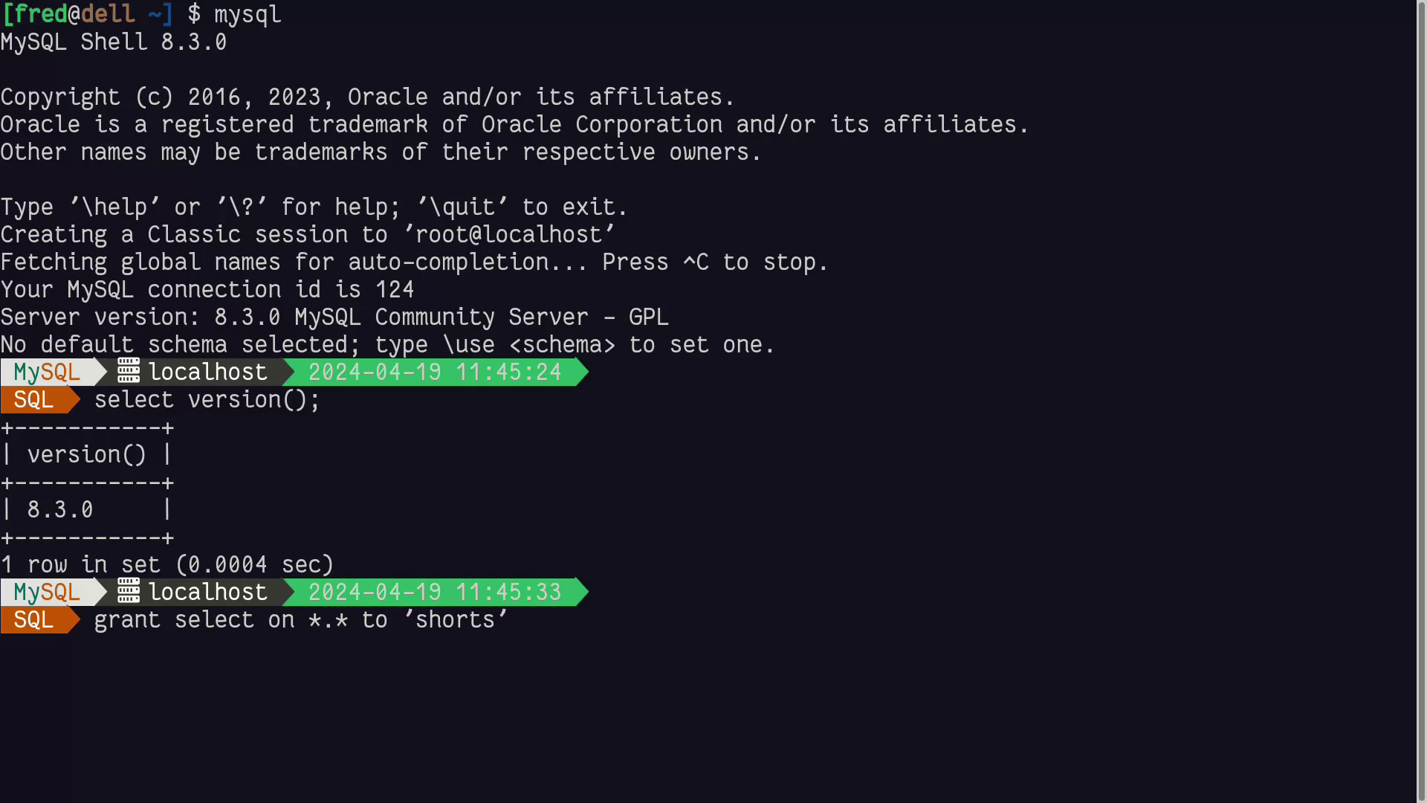
{"action": "type", "text": "identified b"}
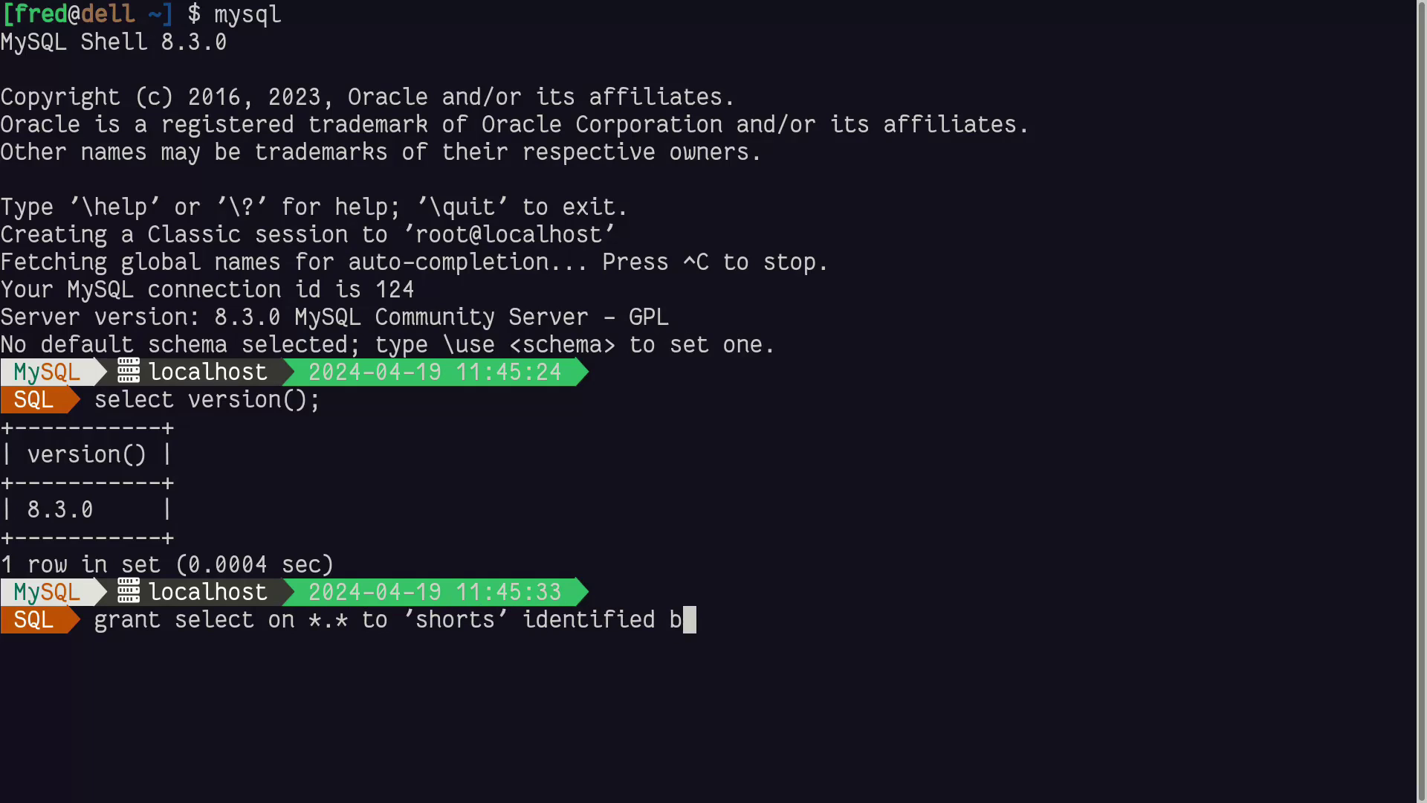
{"action": "type", "text": "y 'password"}
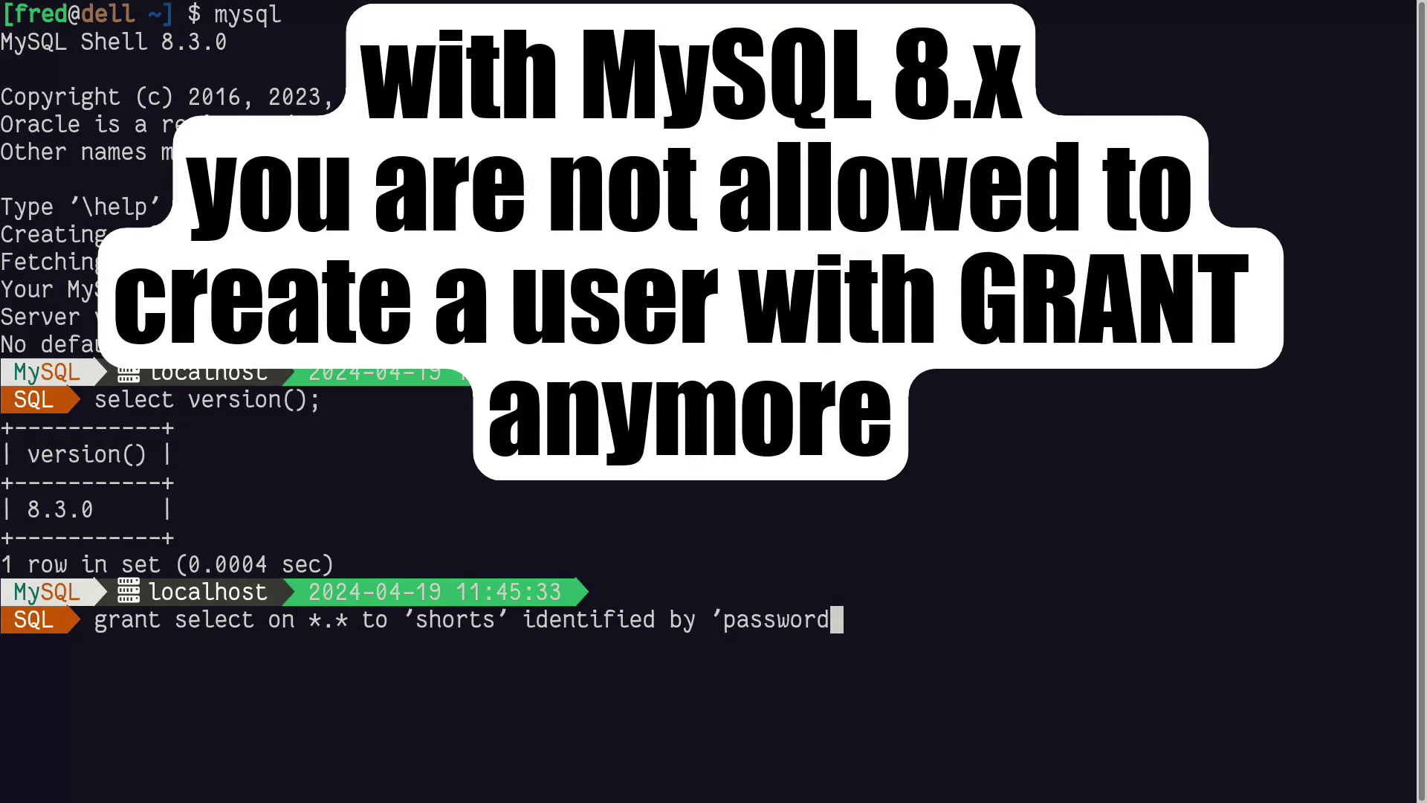
{"action": "type", "text": "';"}
{"action": "key", "text": "Return"}
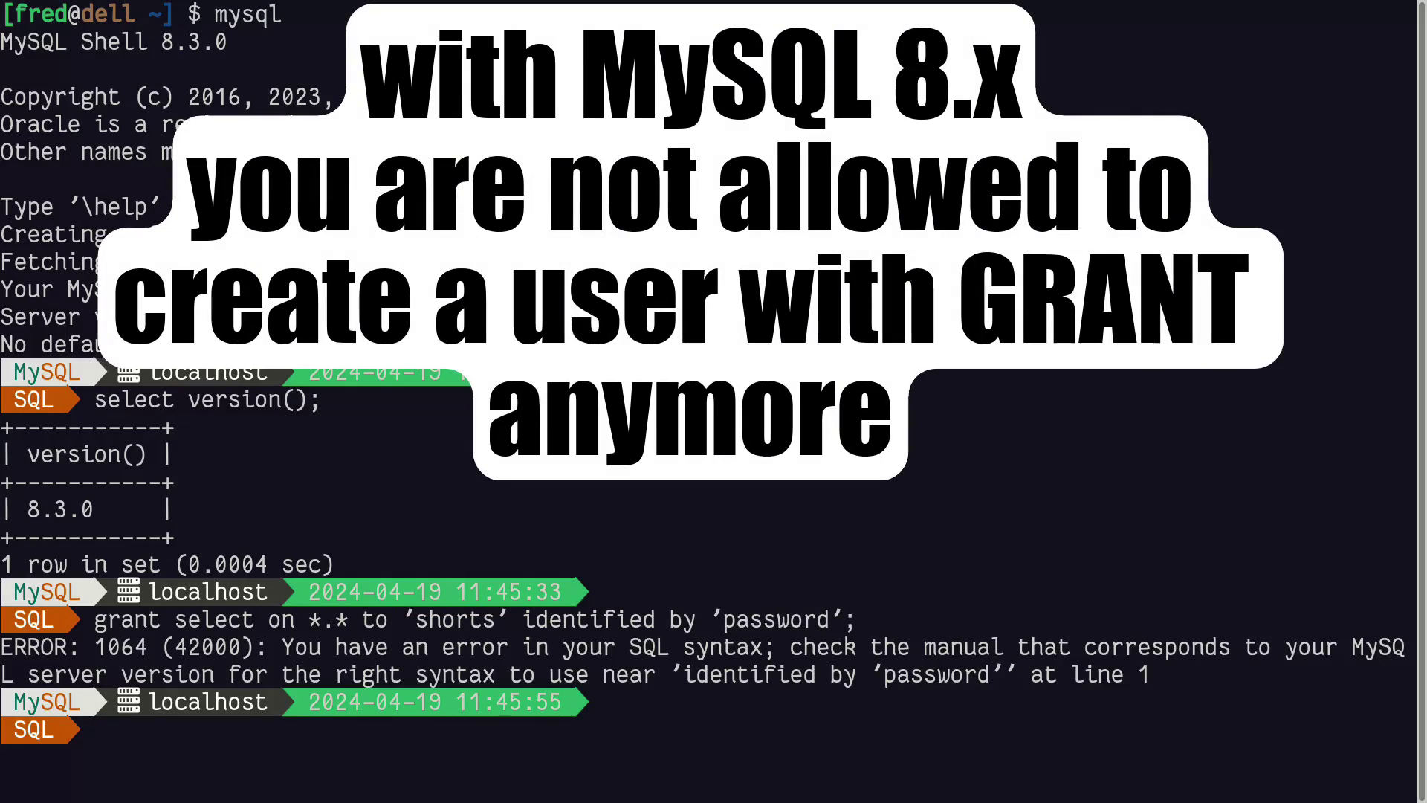
{"action": "key", "text": "Up"}
{"action": "key", "text": "BackSpace"}
{"action": "key", "text": "BackSpace"}
{"action": "key", "text": "BackSpace"}
{"action": "key", "text": "BackSpace"}
{"action": "key", "text": "BackSpace"}
{"action": "key", "text": "BackSpace"}
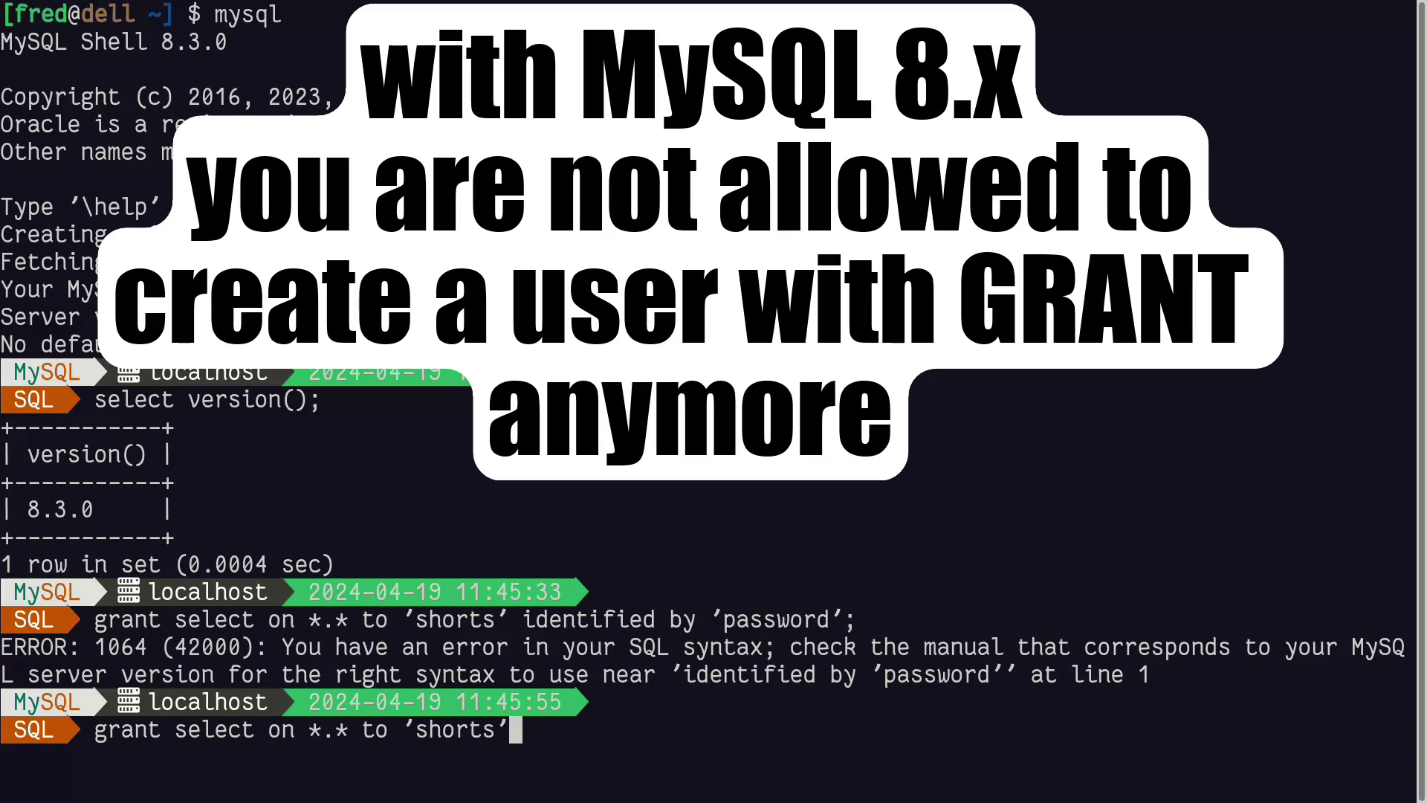
{"action": "type", "text": ";"}
{"action": "key", "text": "Return"}
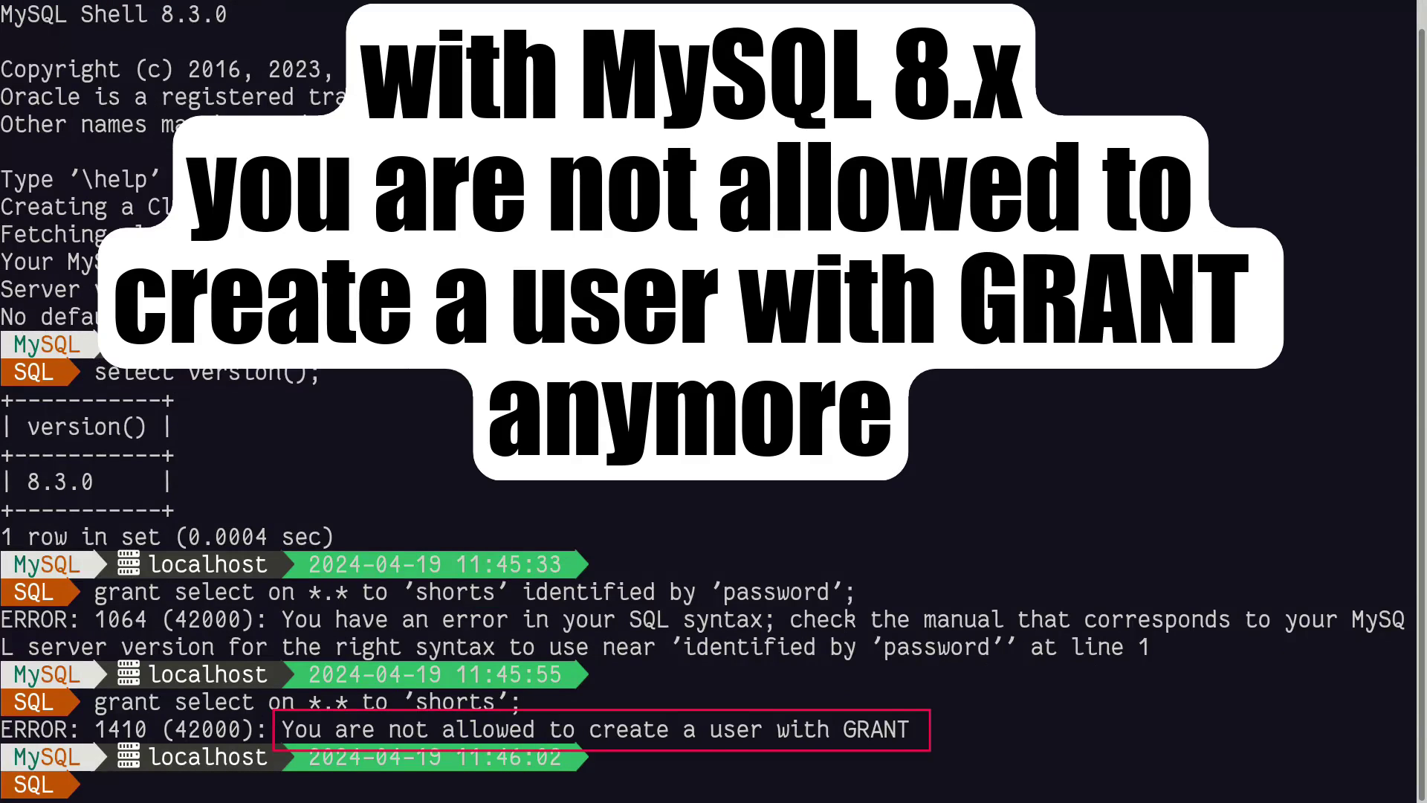
{"action": "type", "text": "create user "}
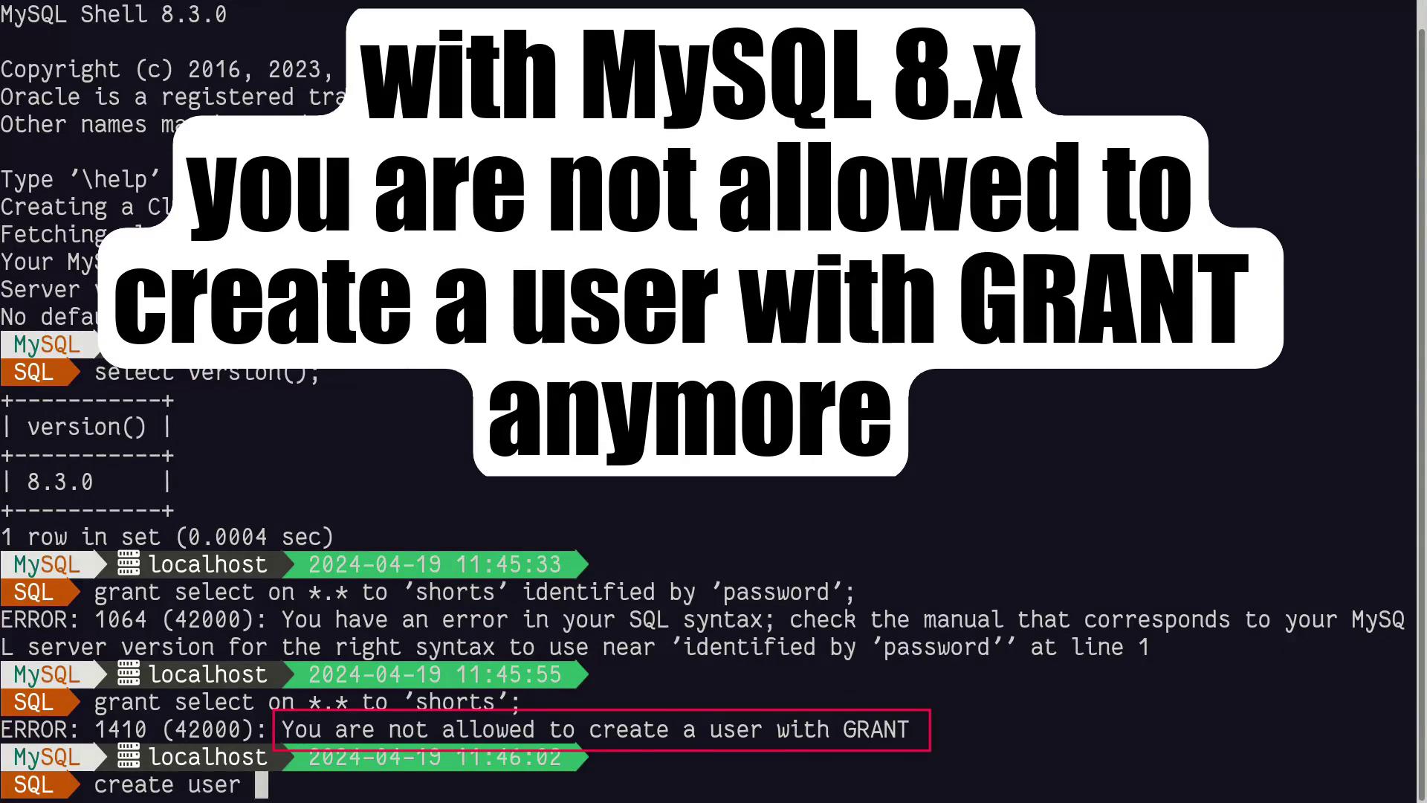
{"action": "type", "text": "'hos"}
{"action": "key", "text": "BackSpace"}
{"action": "key", "text": "BackSpace"}
{"action": "key", "text": "BackSpace"}
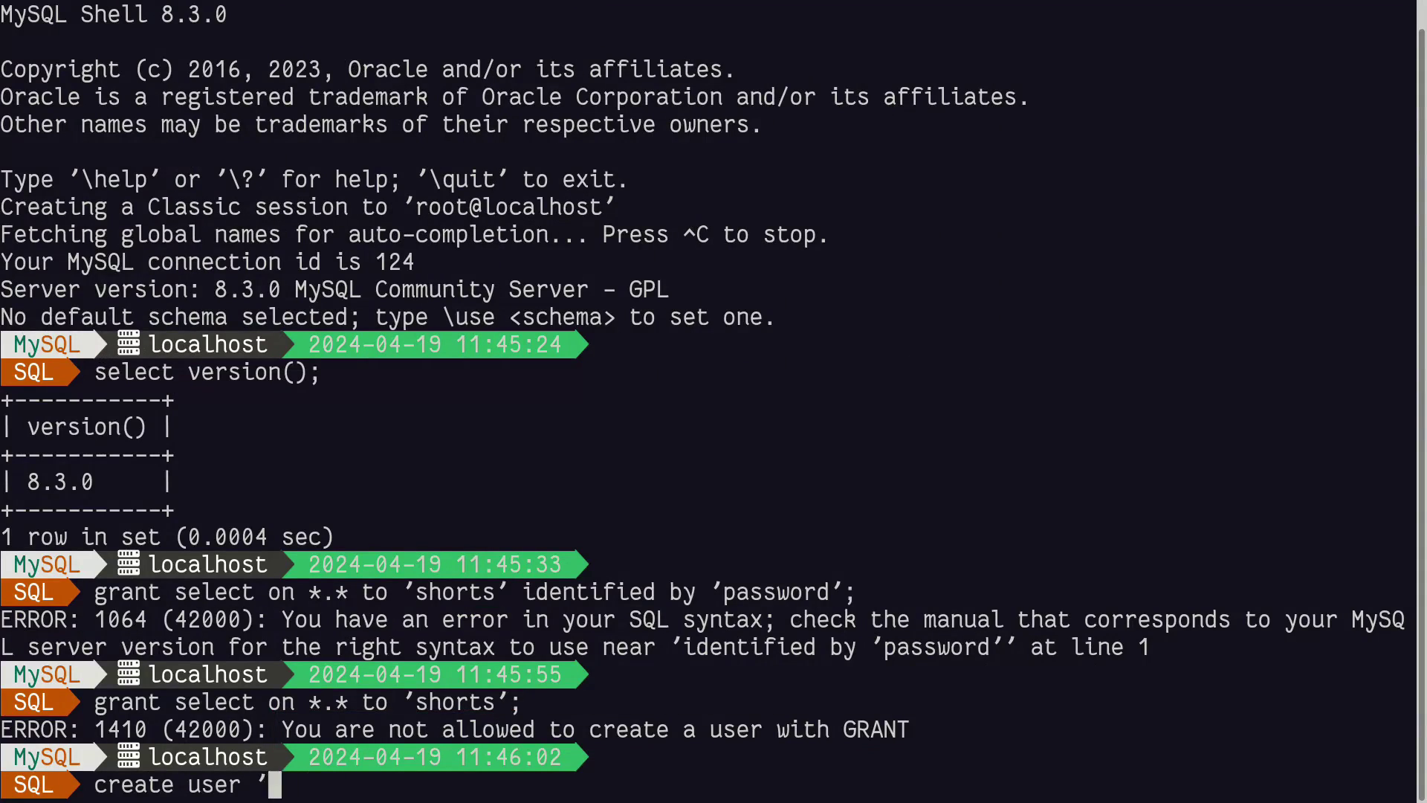
{"action": "type", "text": "shorts'"}
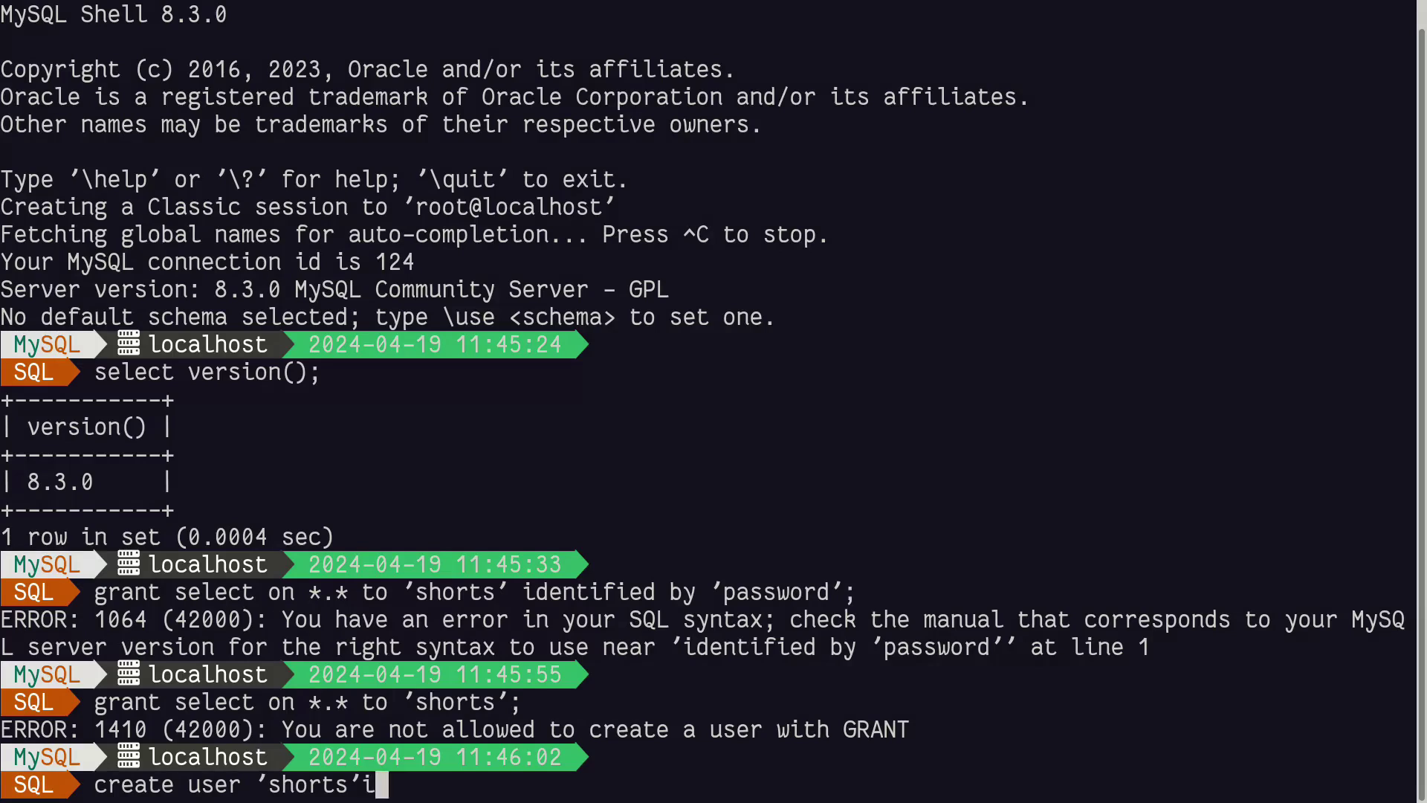
{"action": "type", "text": "i"}
{"action": "key", "text": "BackSpace"}
{"action": "type", "text": "identified b"}
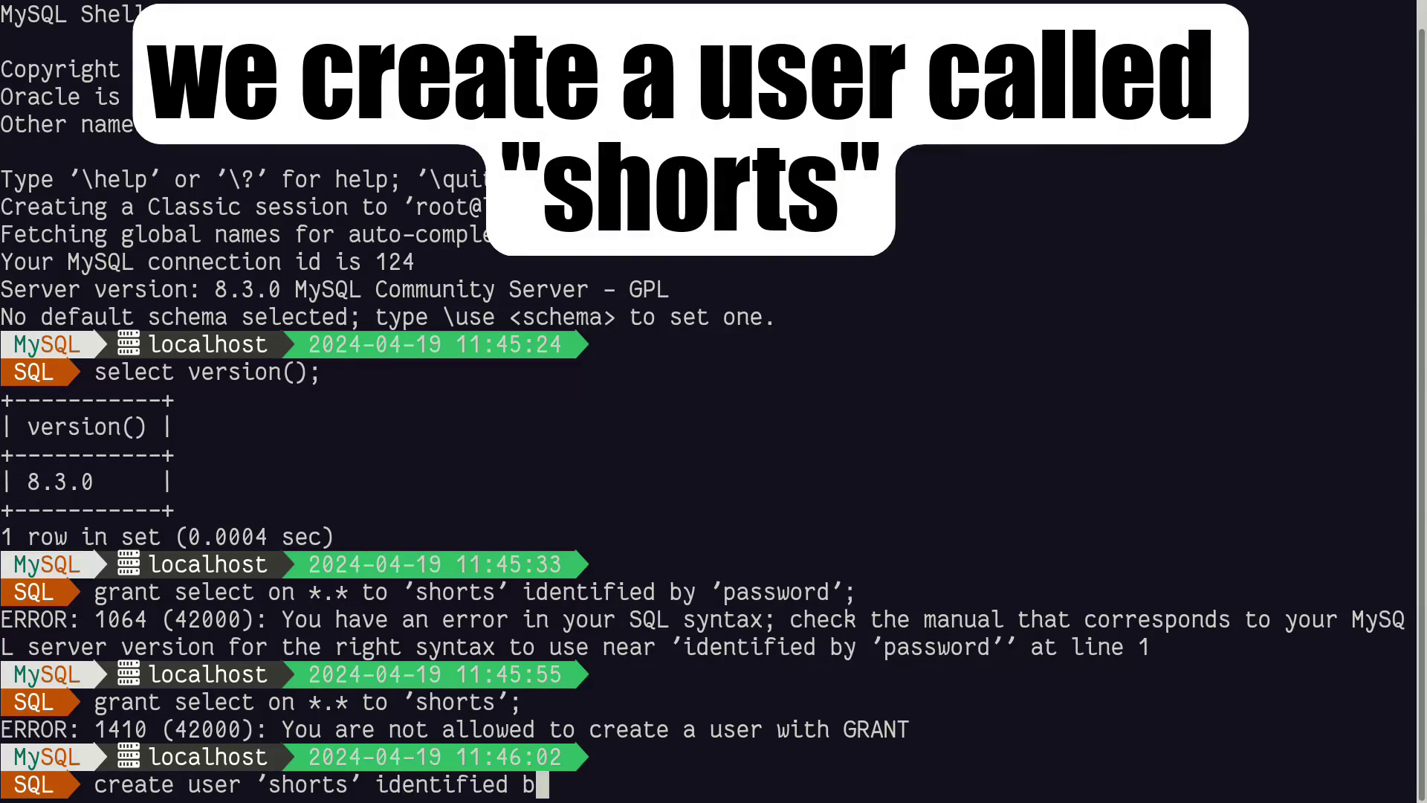
{"action": "type", "text": "y 'password'"}
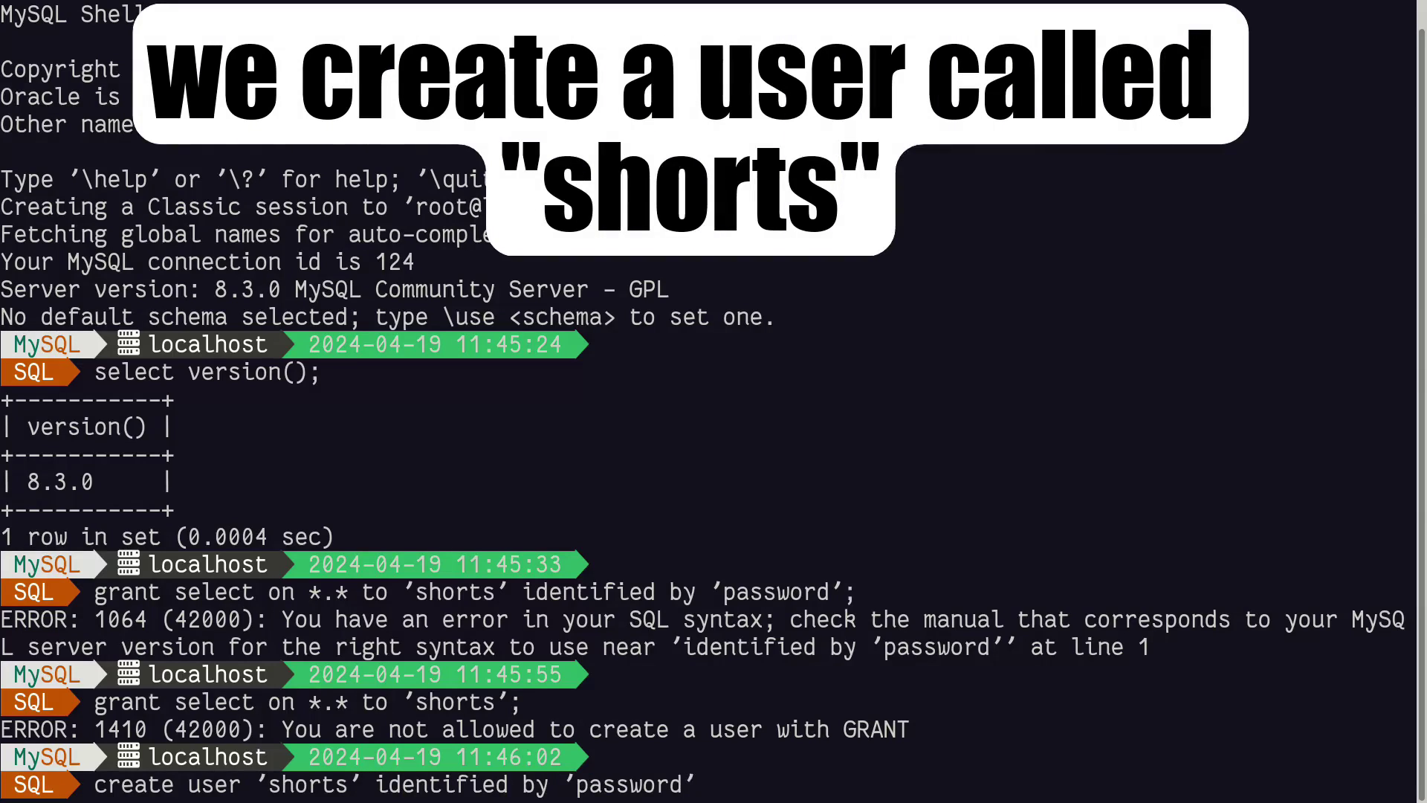
{"action": "type", "text": ";"}
{"action": "key", "text": "Return"}
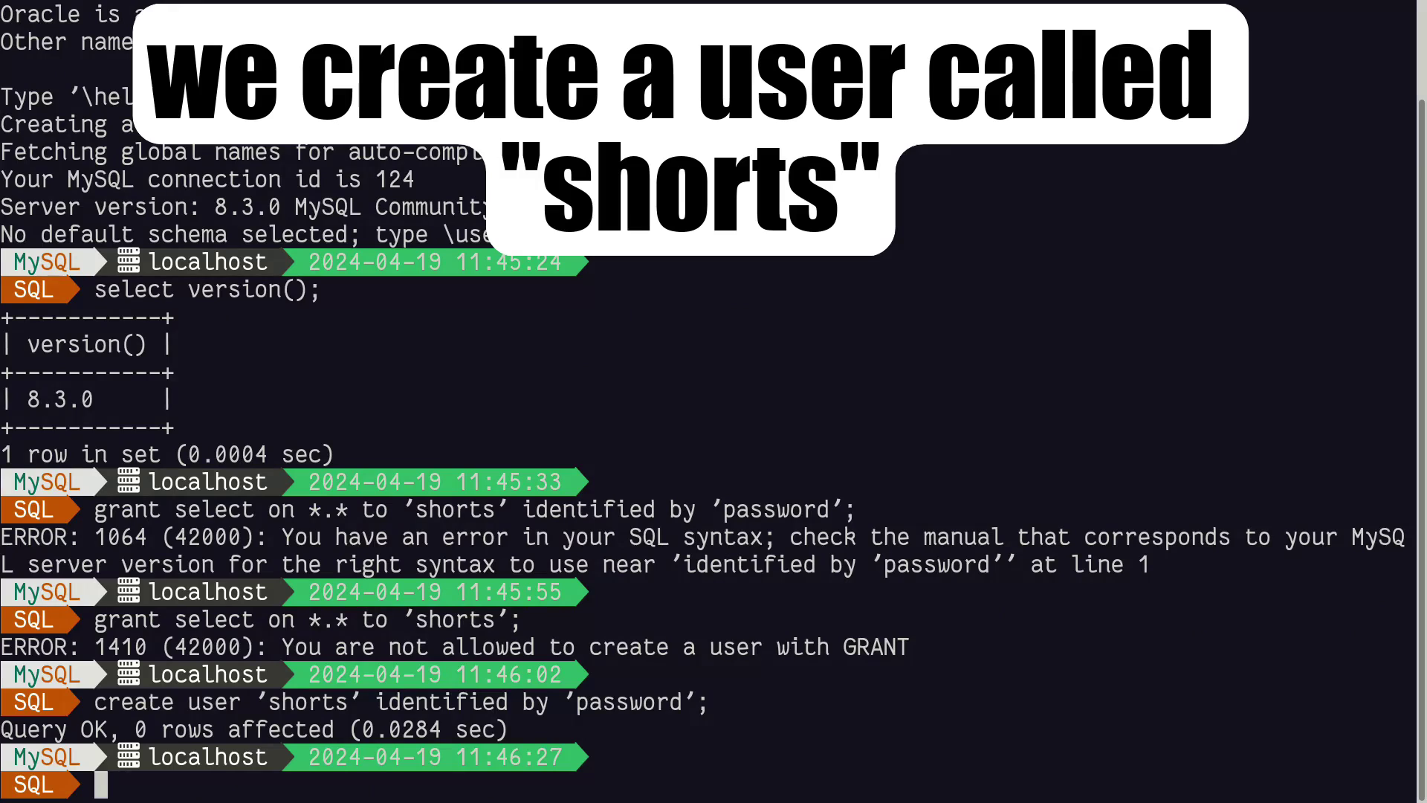
{"action": "type", "text": "\\c mysql:"}
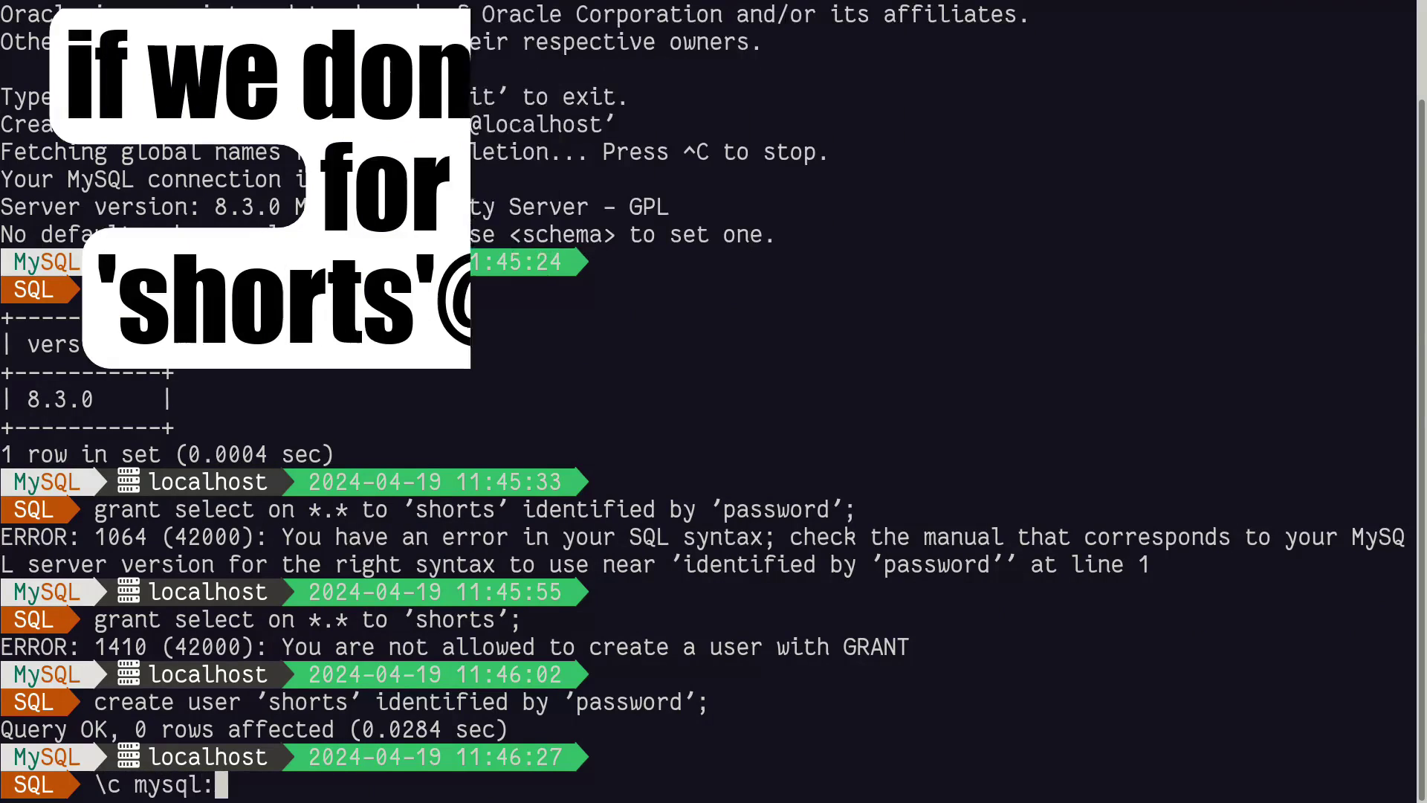
{"action": "type", "text": "/"}
{"action": "type", "text": "/shorts@"}
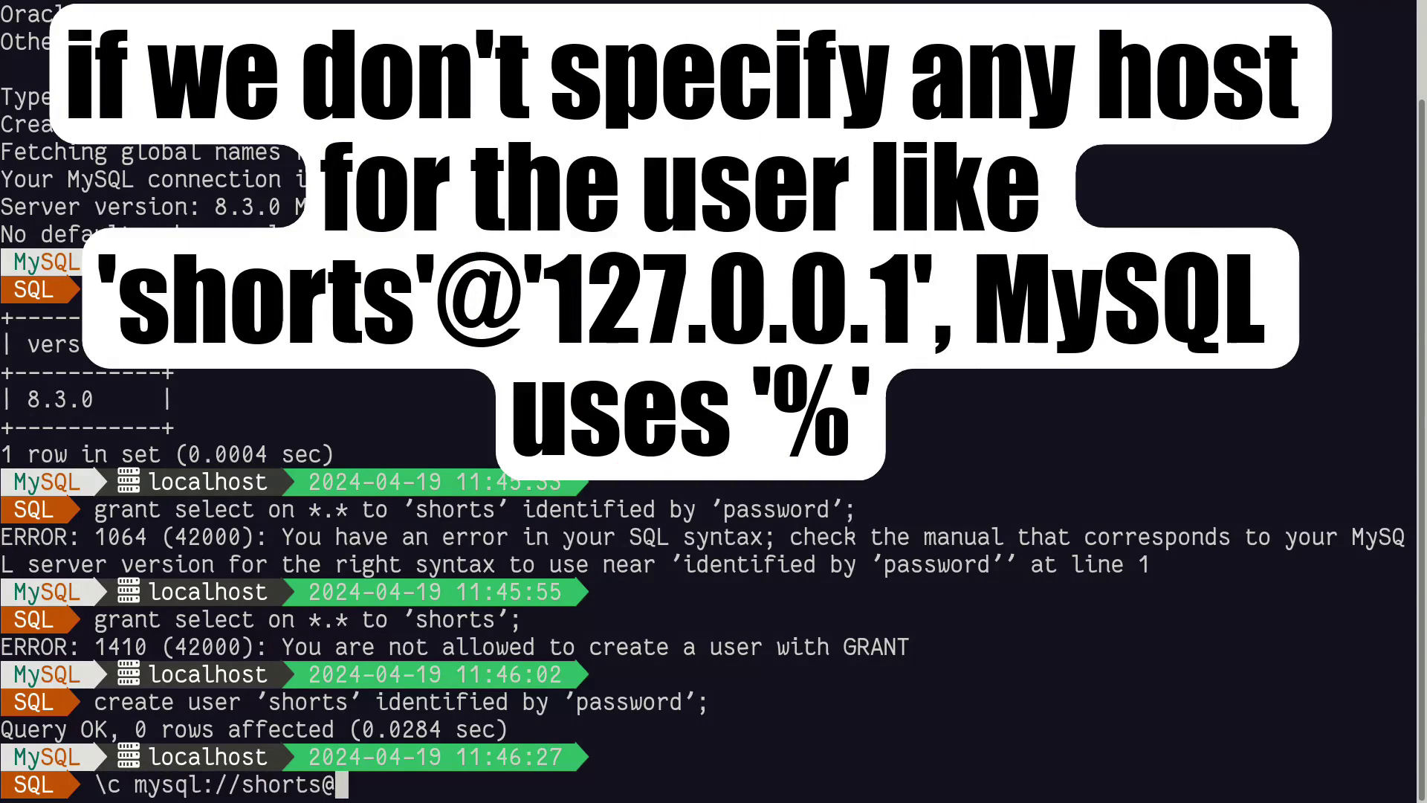
{"action": "type", "text": "127.0.0.1"}
{"action": "key", "text": "Return"}
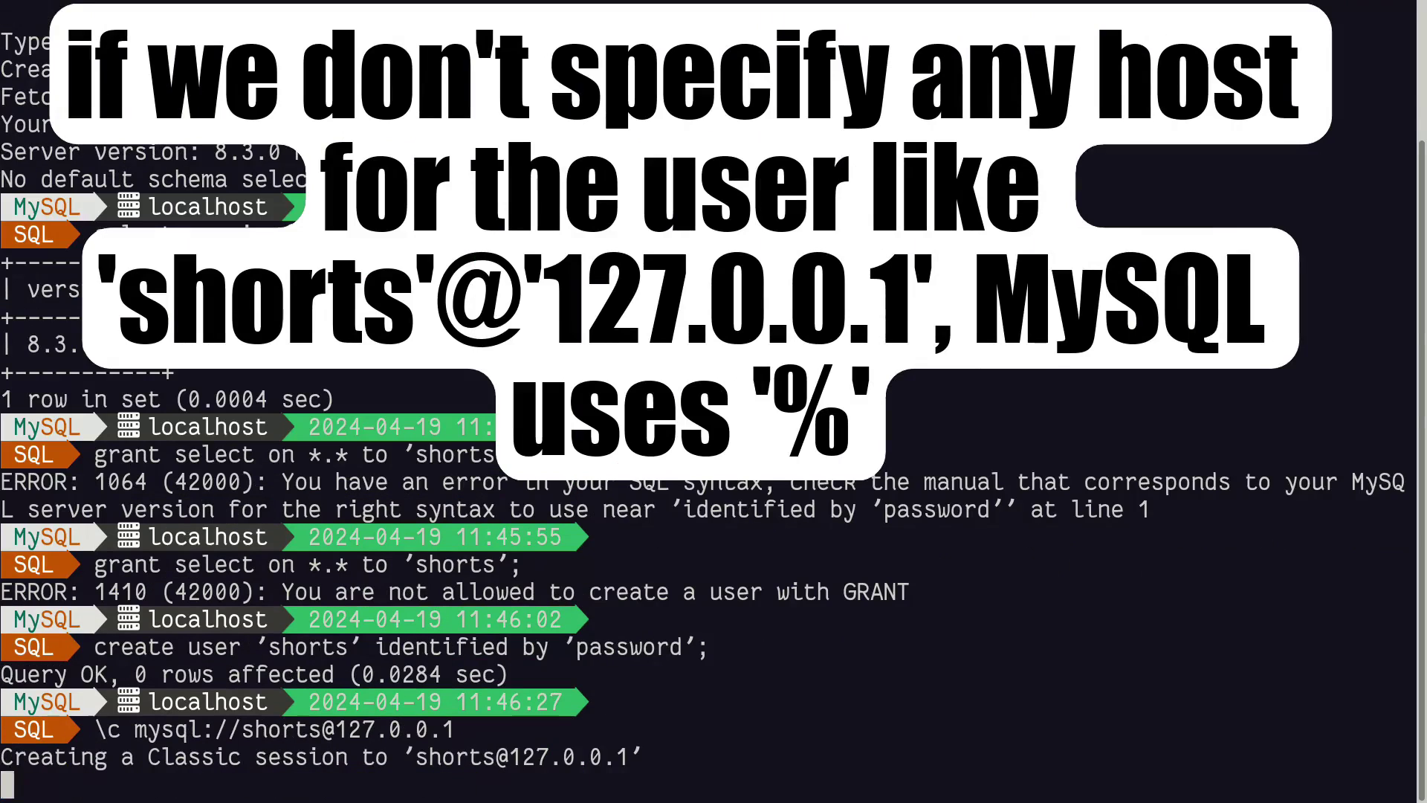
{"action": "type", "text": "password"}
{"action": "key", "text": "Return"}
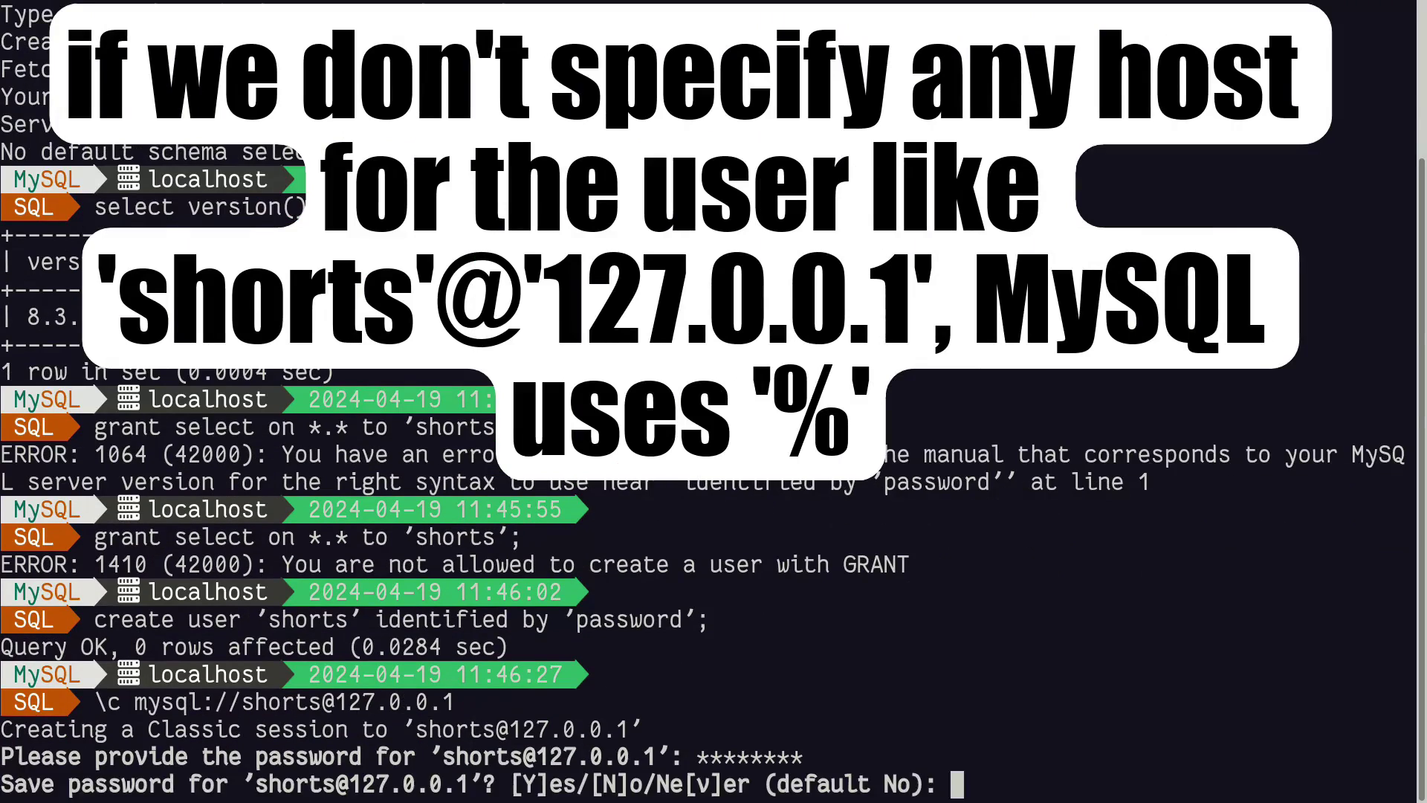
{"action": "type", "text": "yes"}
{"action": "key", "text": "Return"}
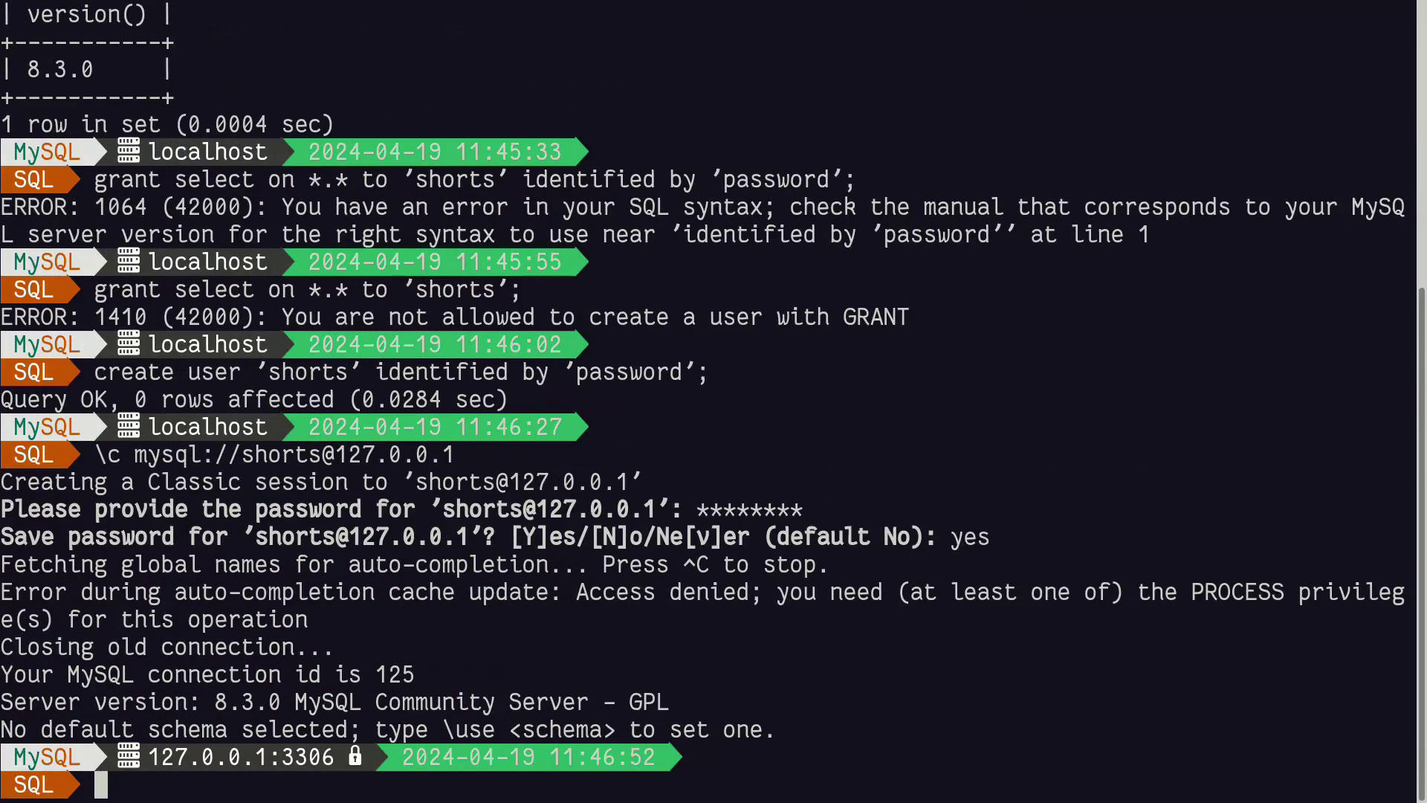
{"action": "type", "text": "select versi"}
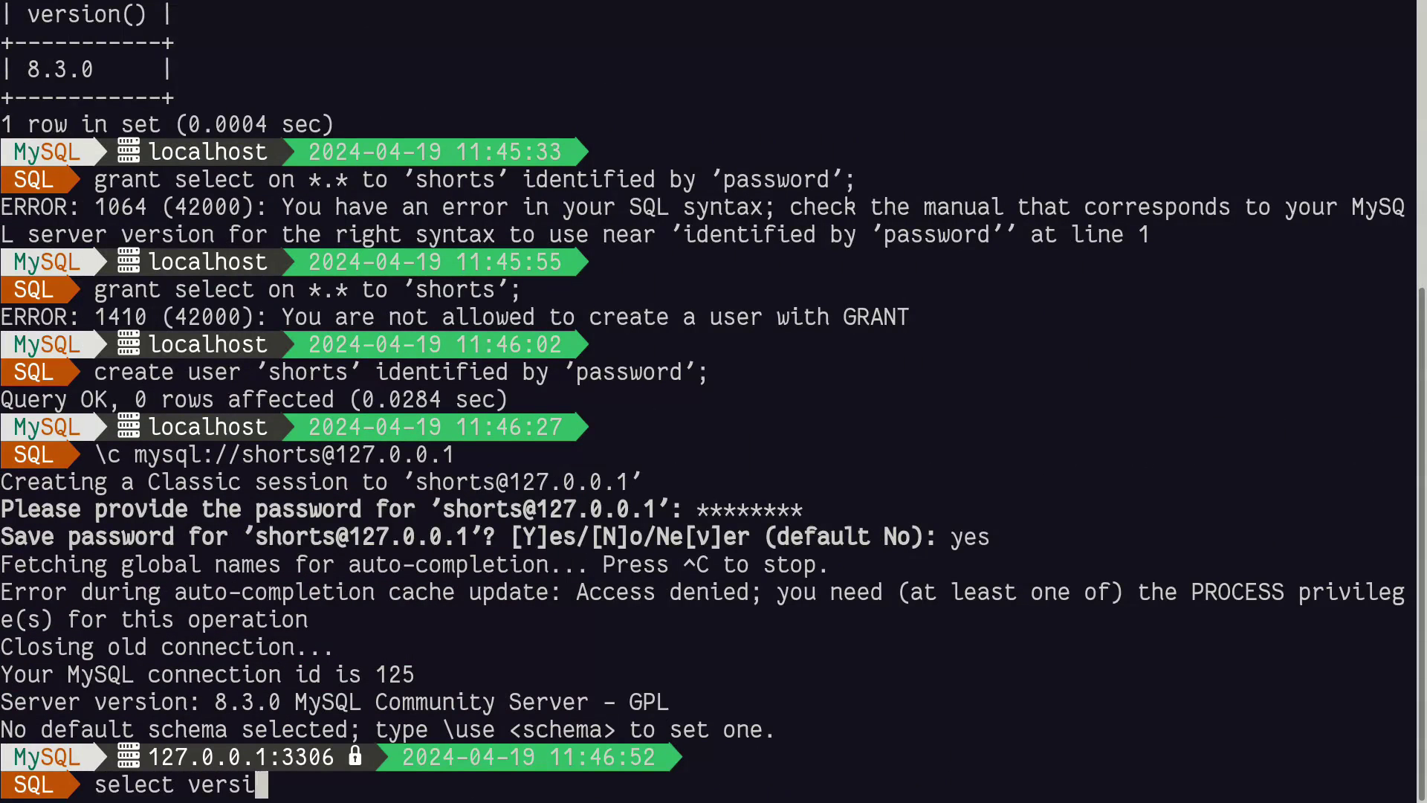
{"action": "type", "text": "on();"}
{"action": "key", "text": "Return"}
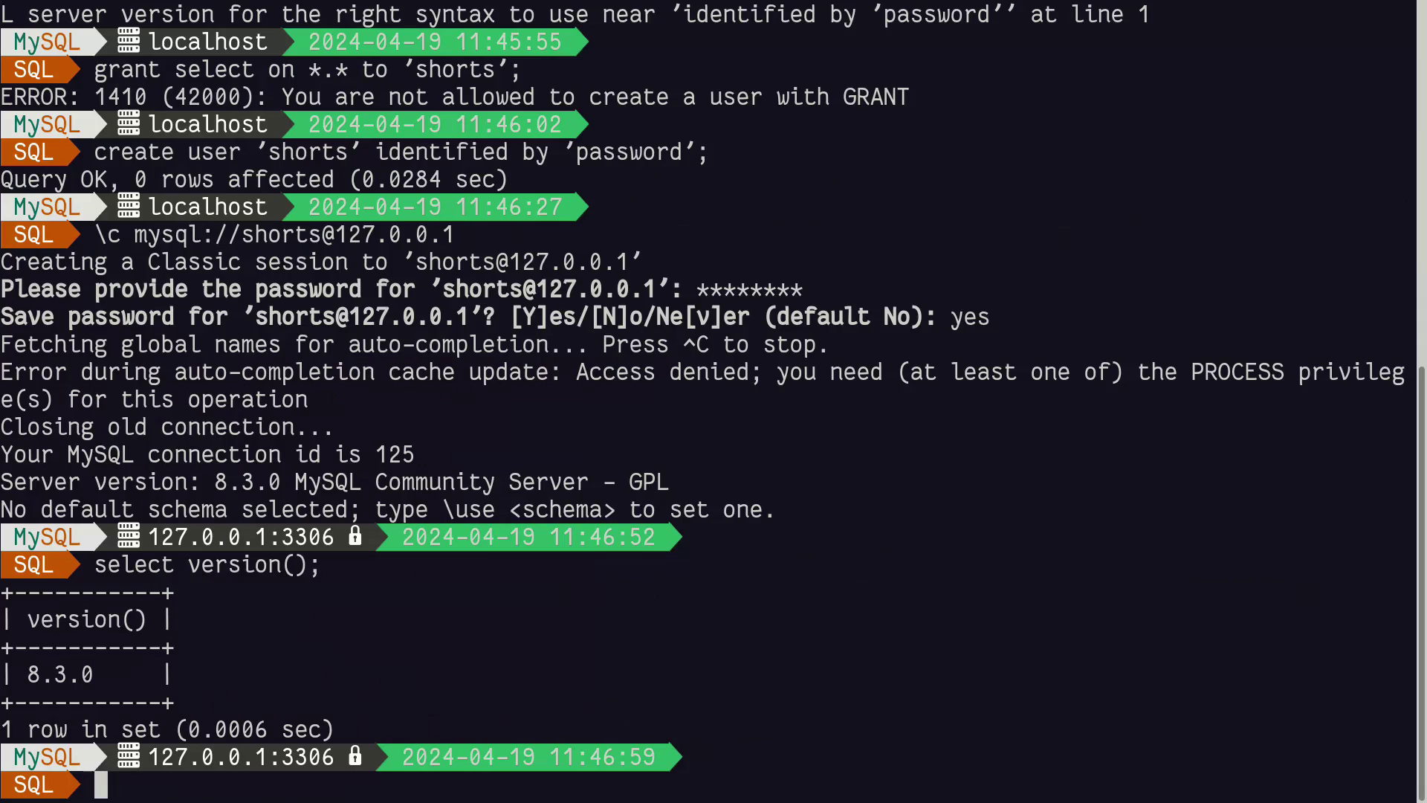
{"action": "type", "text": "use test;"}
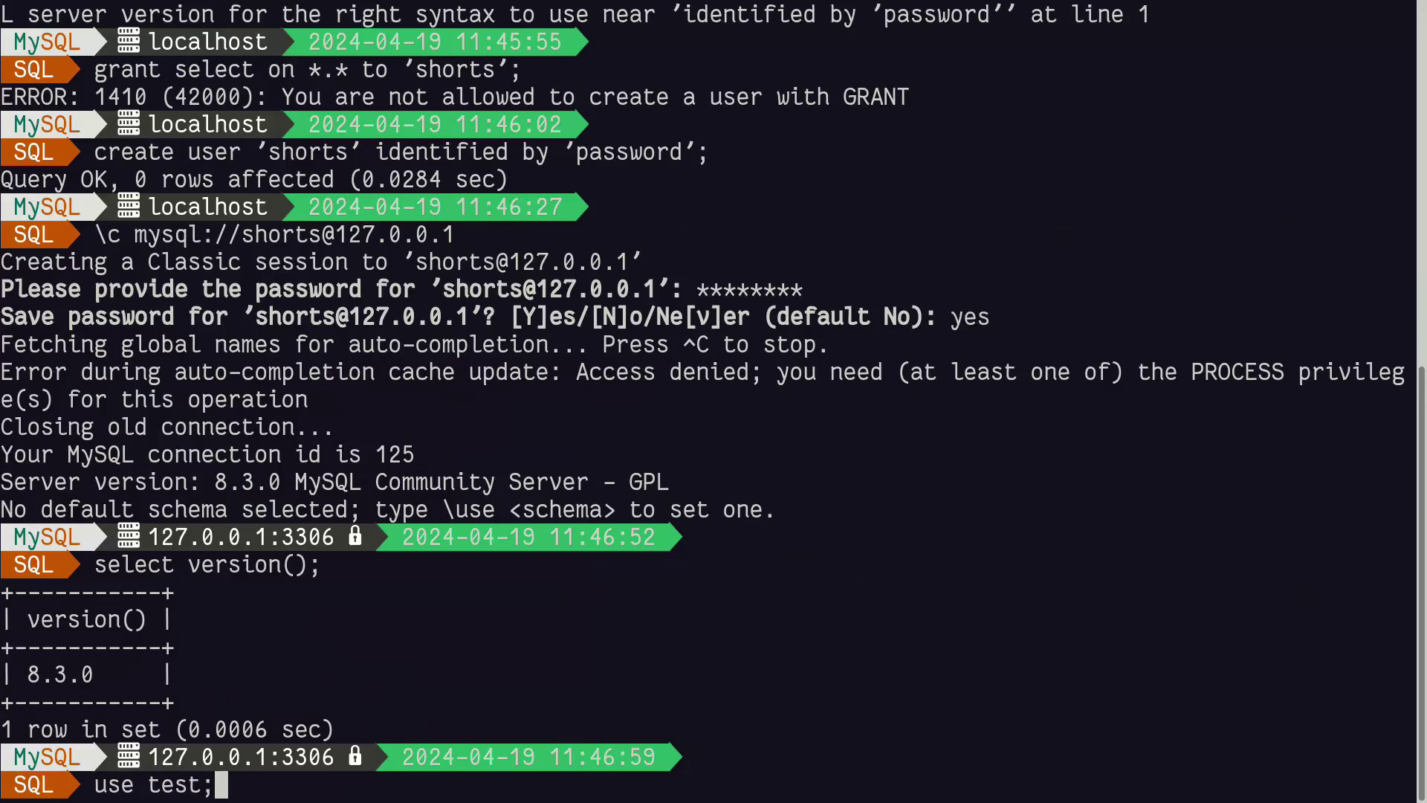
Step: Run use test, which fails with error 1044, and show grants, which lists only USAGE on *.*
{"action": "key", "text": "Return"}
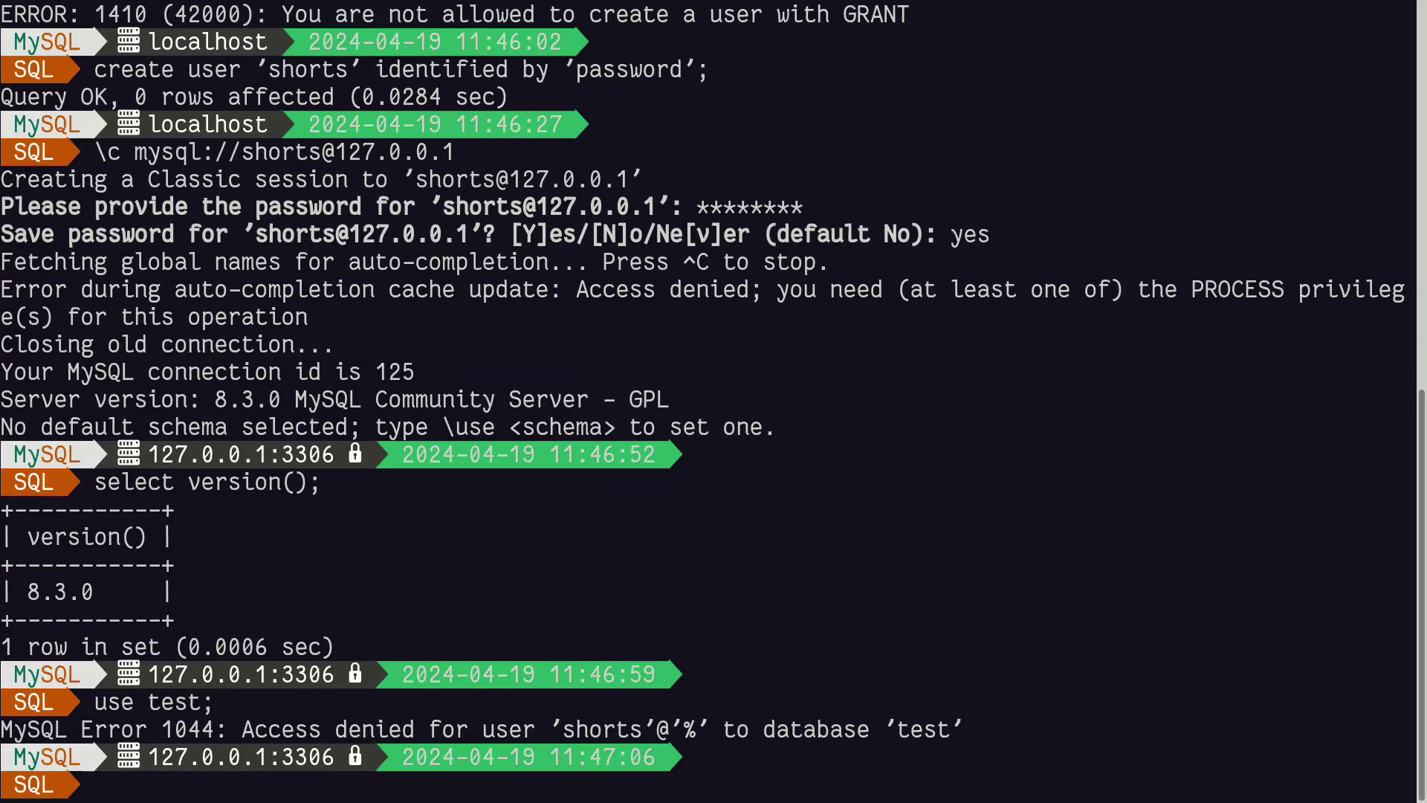
{"action": "type", "text": "show grants"}
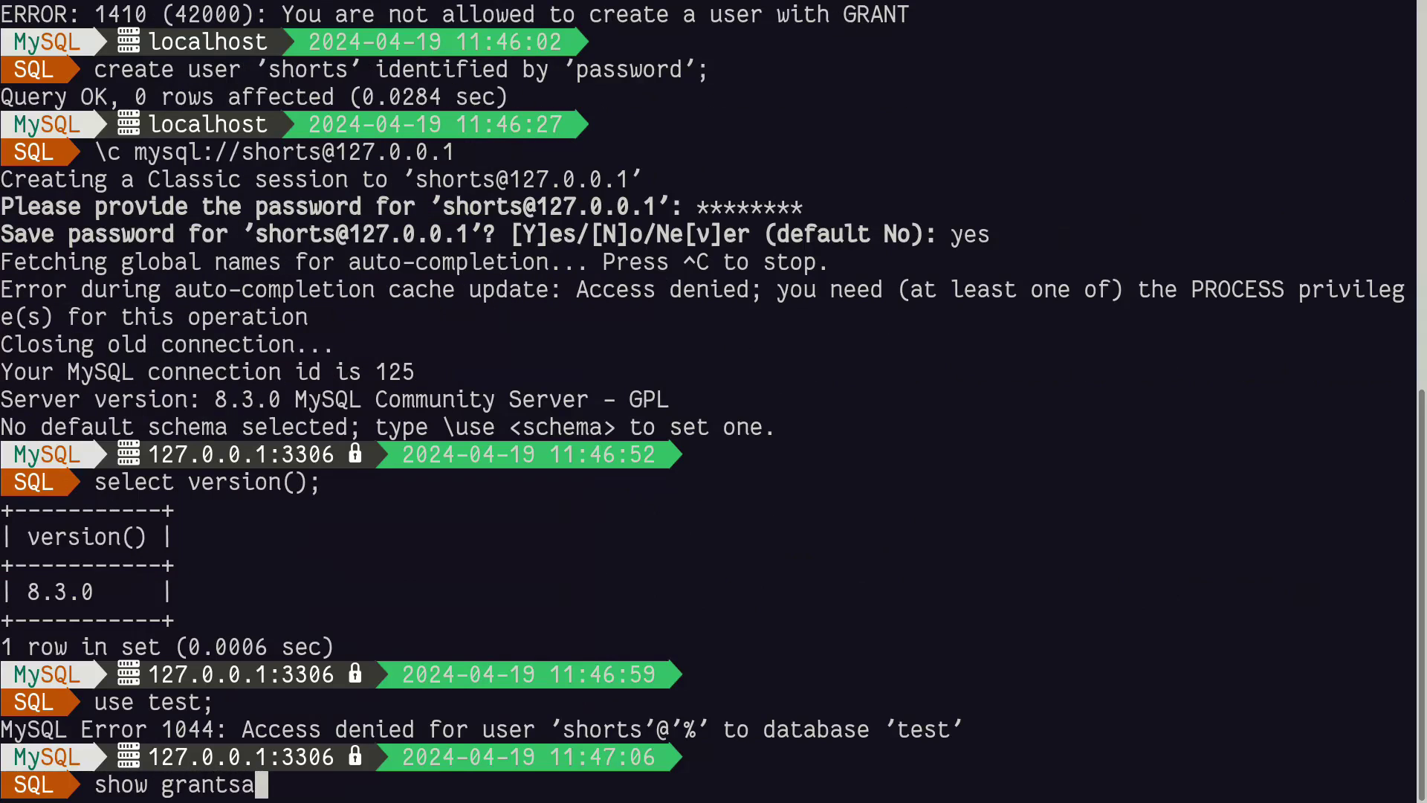
{"action": "type", "text": ";"}
{"action": "key", "text": "Return"}
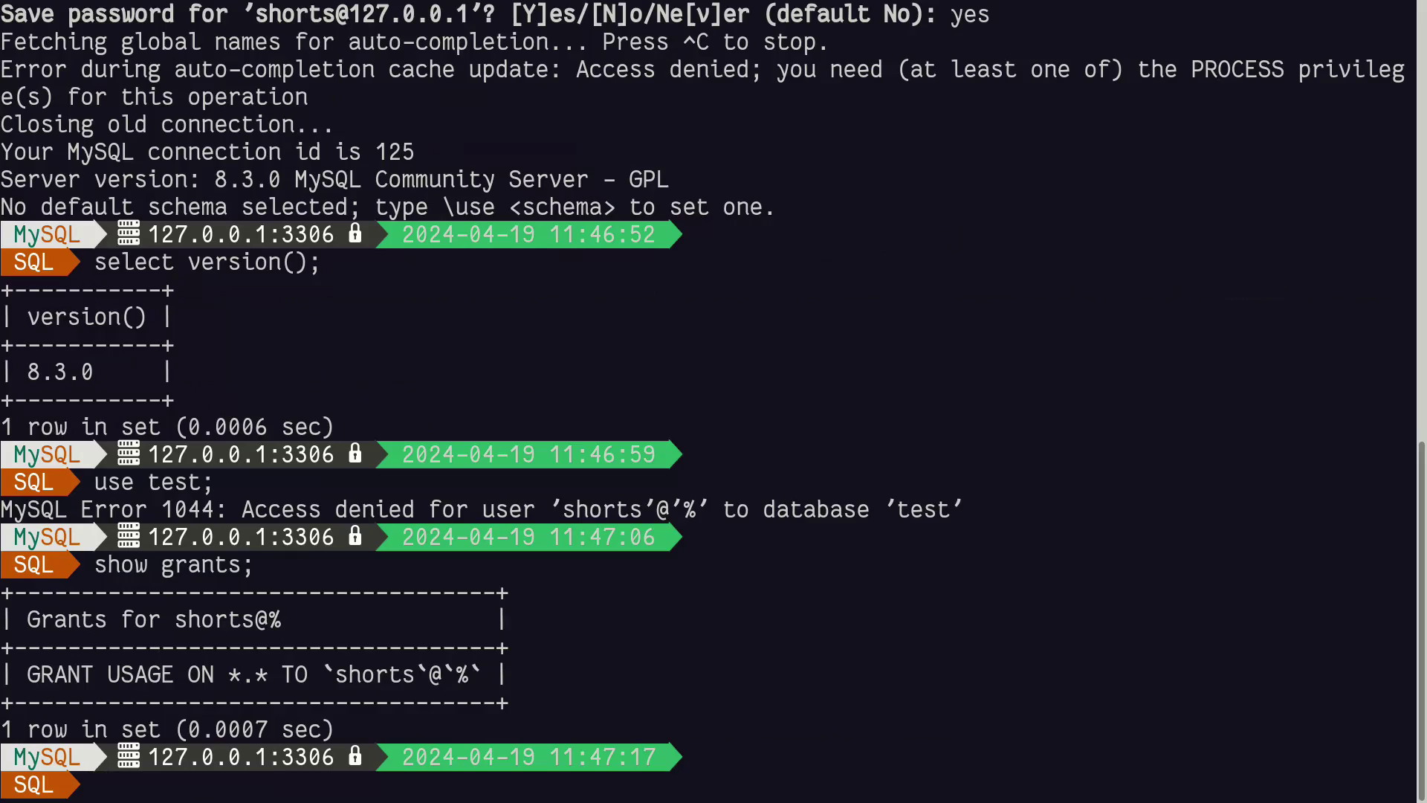
{"action": "type", "text": "show privile"}
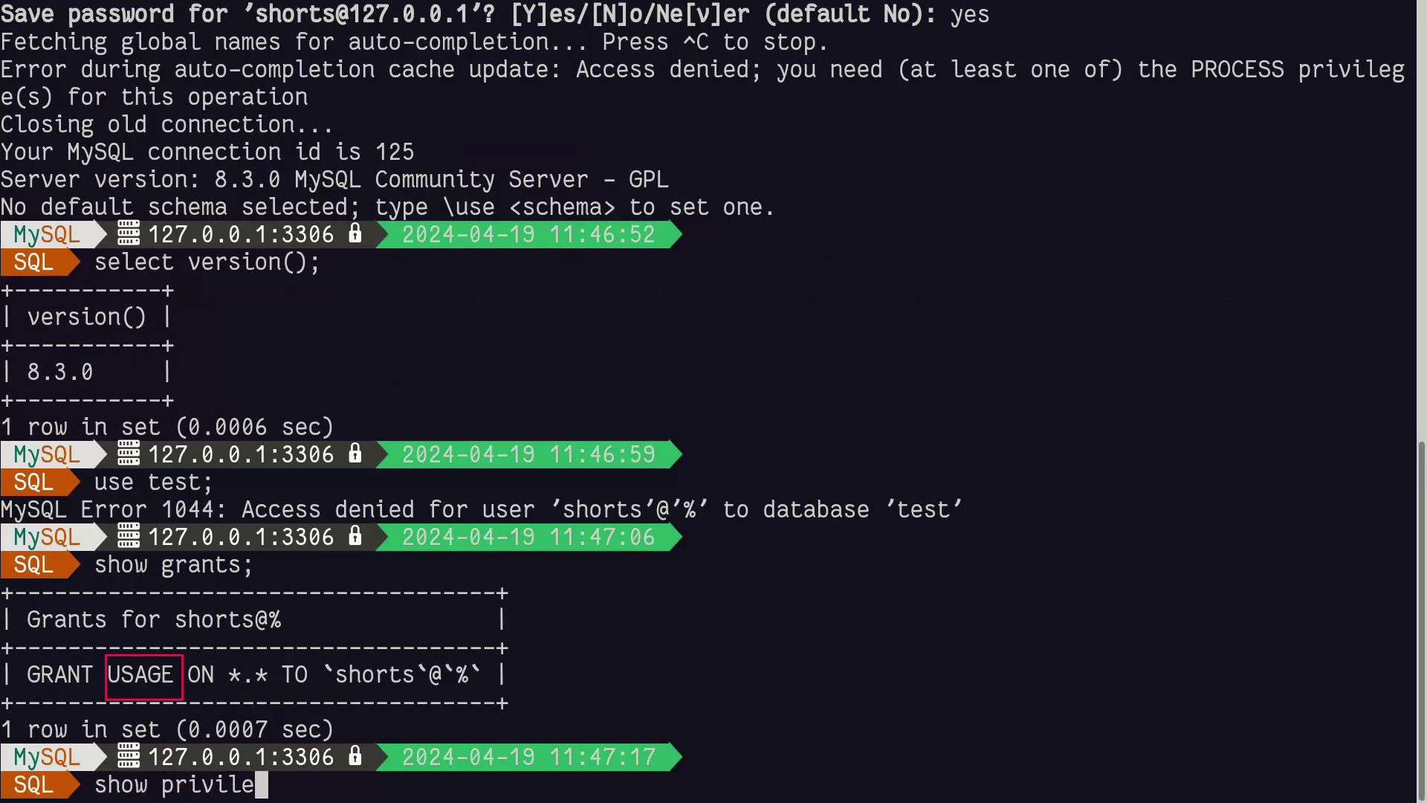
{"action": "type", "text": "ges;"}
{"action": "key", "text": "Return"}
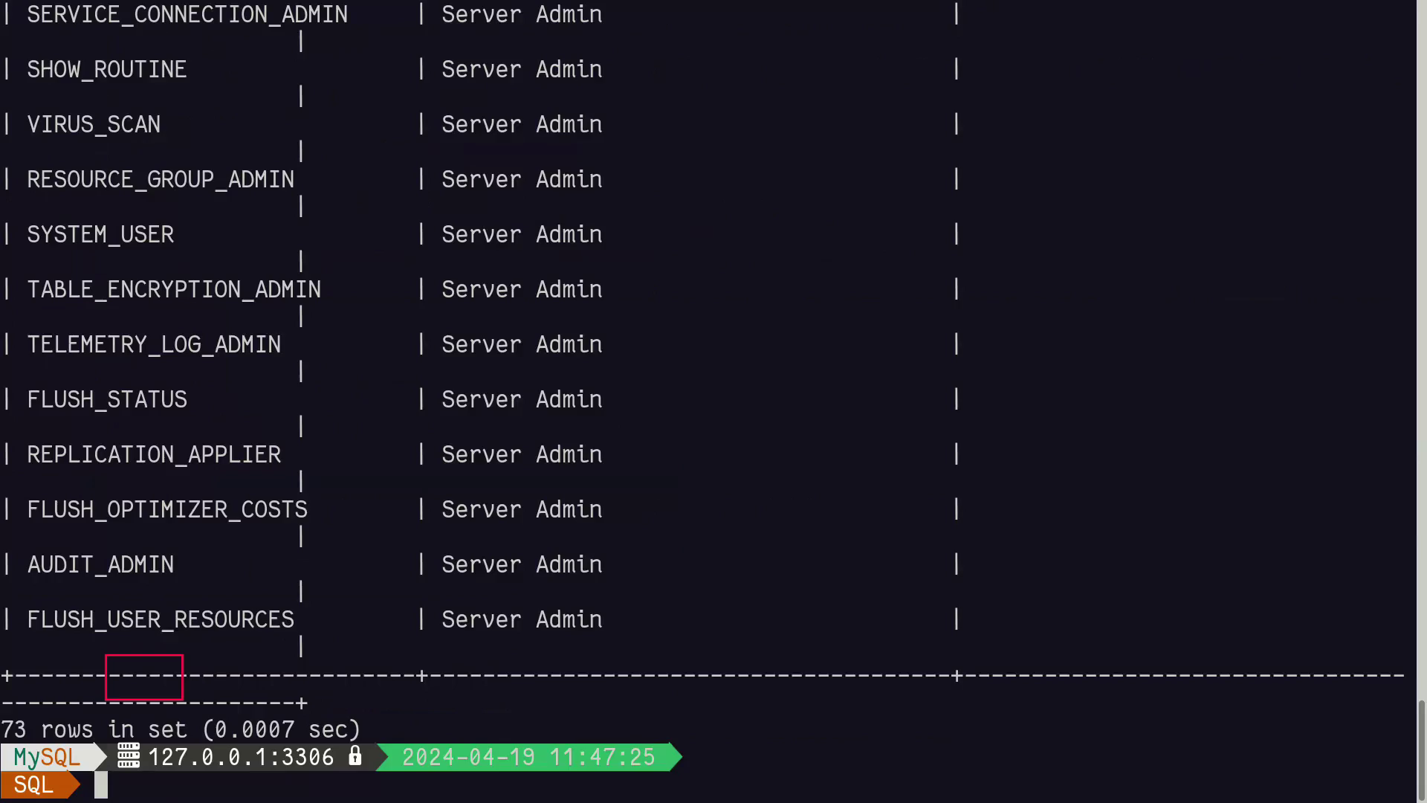
{"action": "scroll", "coordinate": [714, 402], "scroll_direction": "up", "scroll_amount": 10}
{"action": "scroll", "coordinate": [714, 402], "scroll_direction": "up", "scroll_amount": 10}
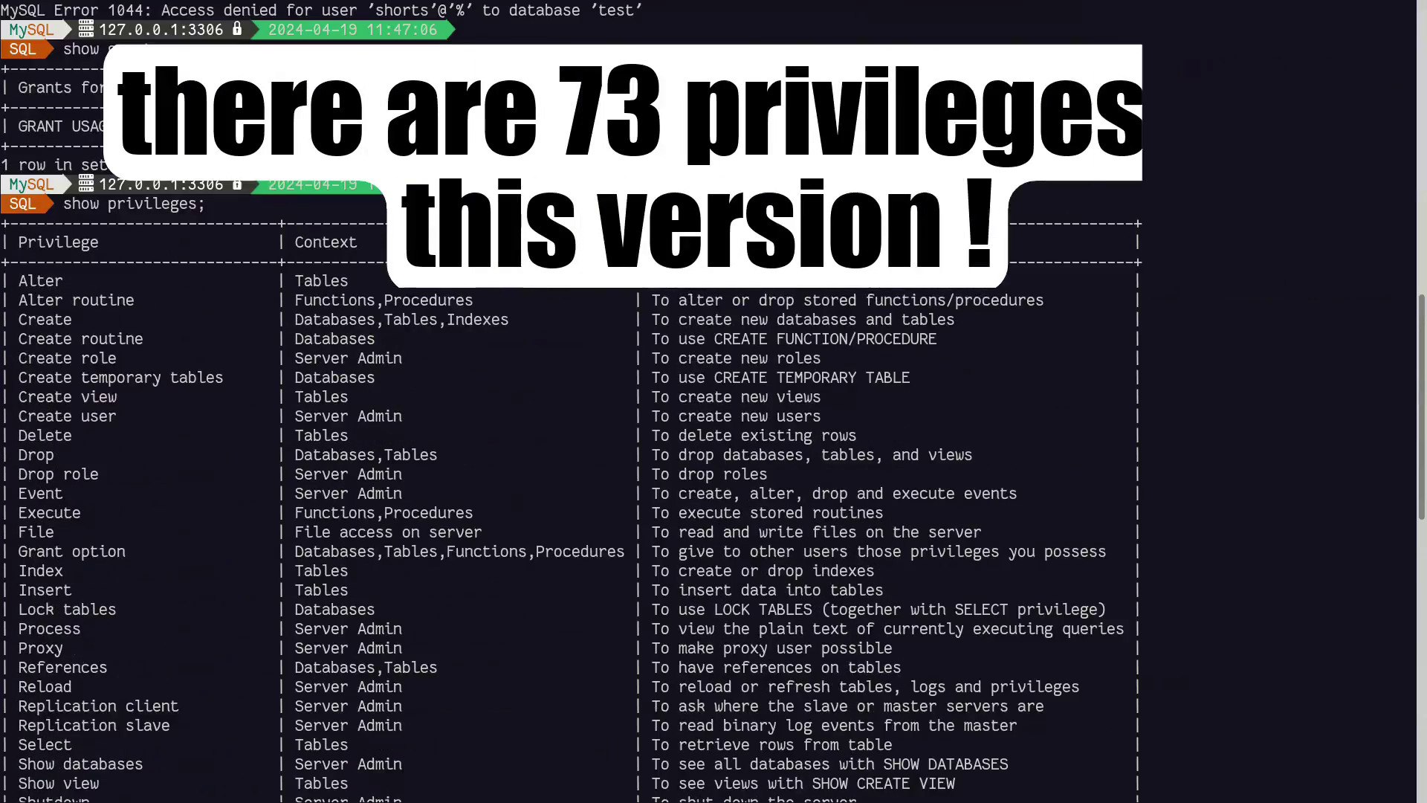
{"action": "scroll", "coordinate": [714, 401], "scroll_direction": "down", "scroll_amount": 8}
{"action": "scroll", "coordinate": [714, 402], "scroll_direction": "down", "scroll_amount": 8}
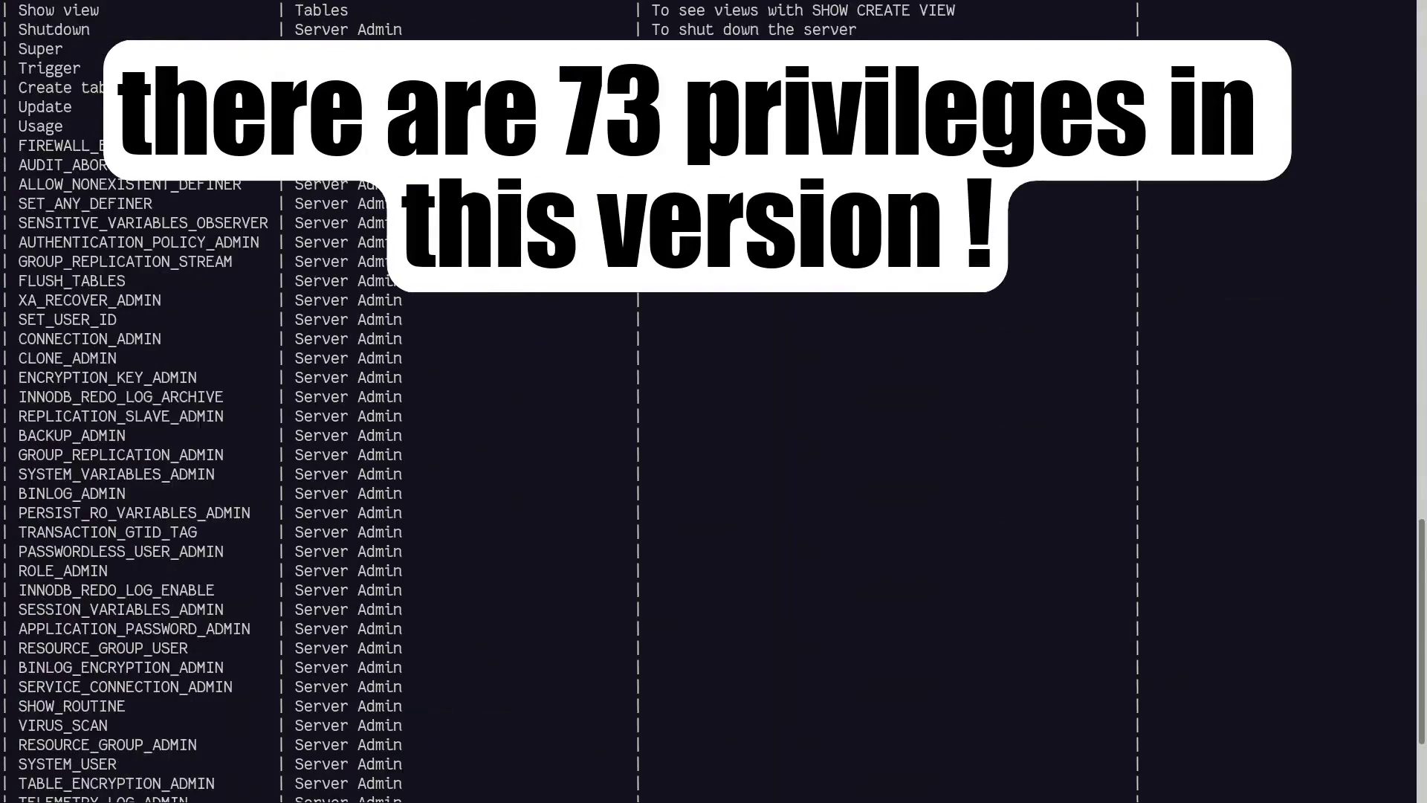
{"action": "scroll", "coordinate": [714, 401], "scroll_direction": "down", "scroll_amount": 5}
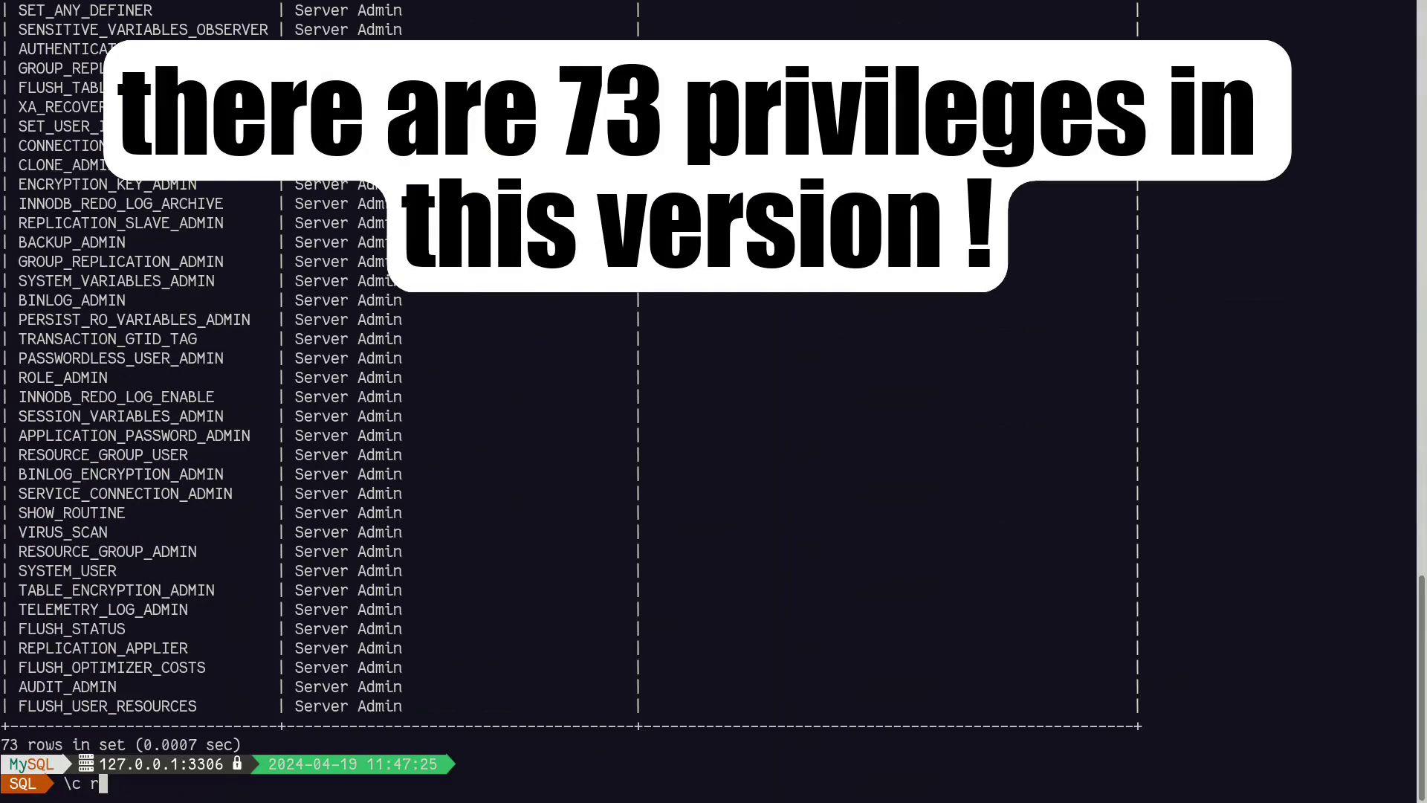
{"action": "type", "text": "oot"}
{"action": "type", "text": "mysql"}
{"action": "type", "text": "://root@127"}
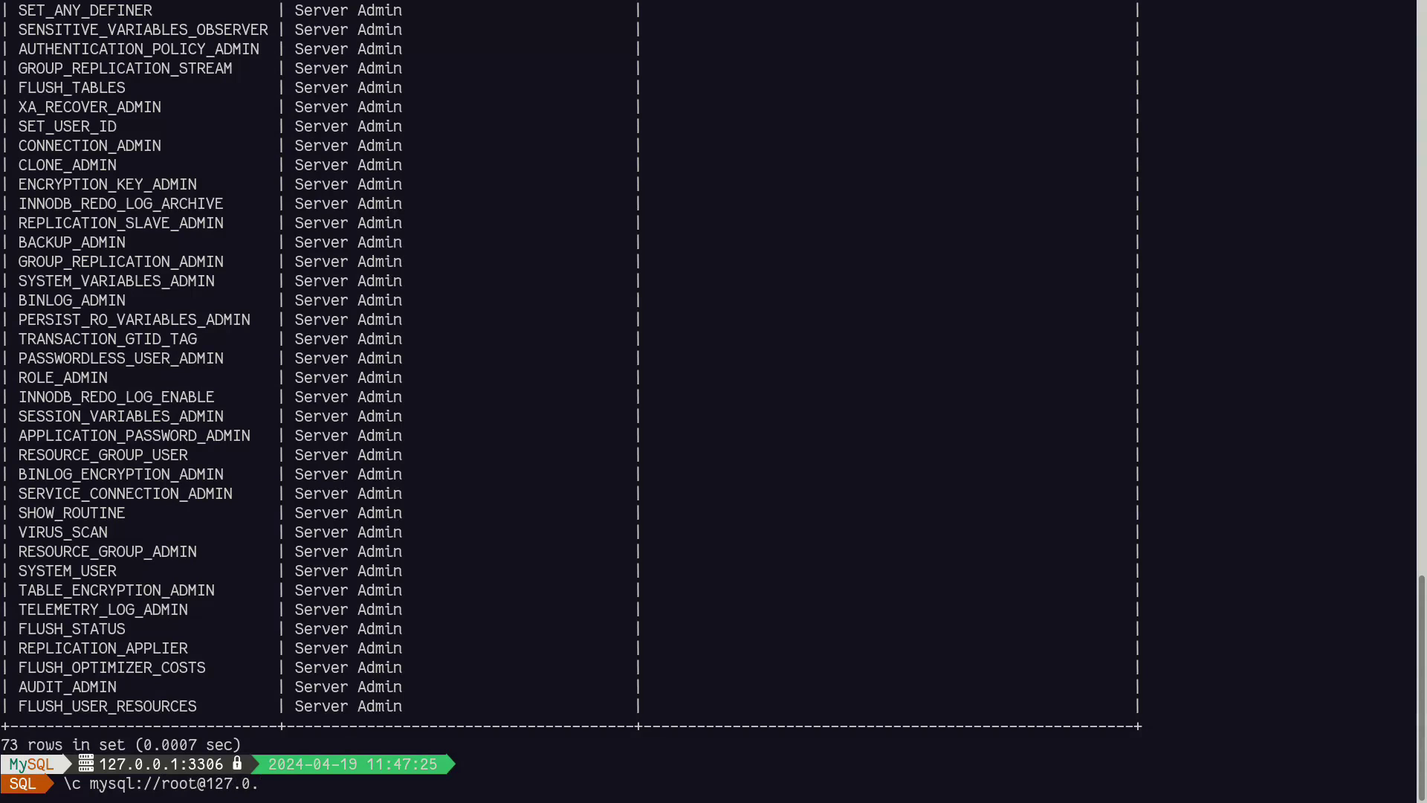
{"action": "key", "text": "Return"}
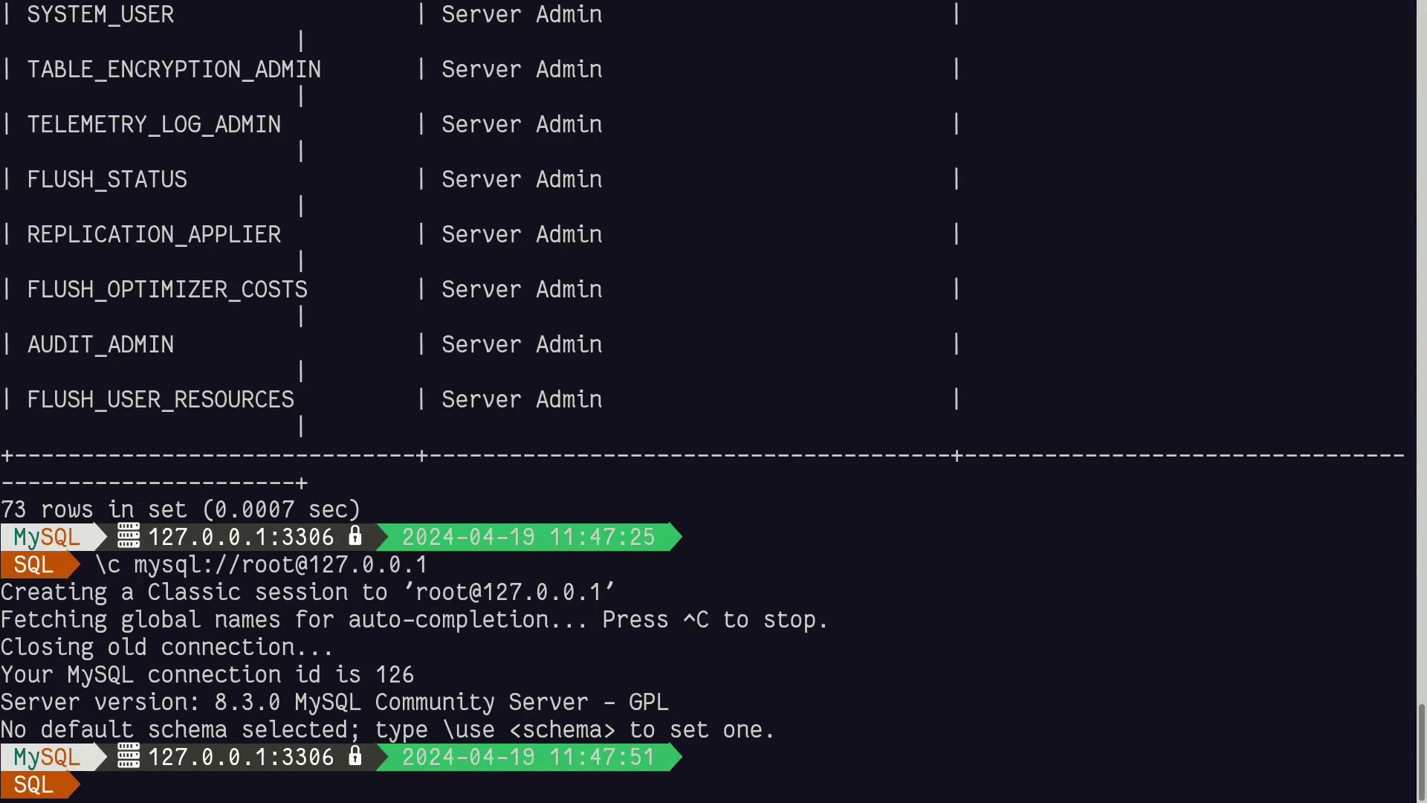
{"action": "type", "text": "gran"}
{"action": "type", "text": "t alter, c"}
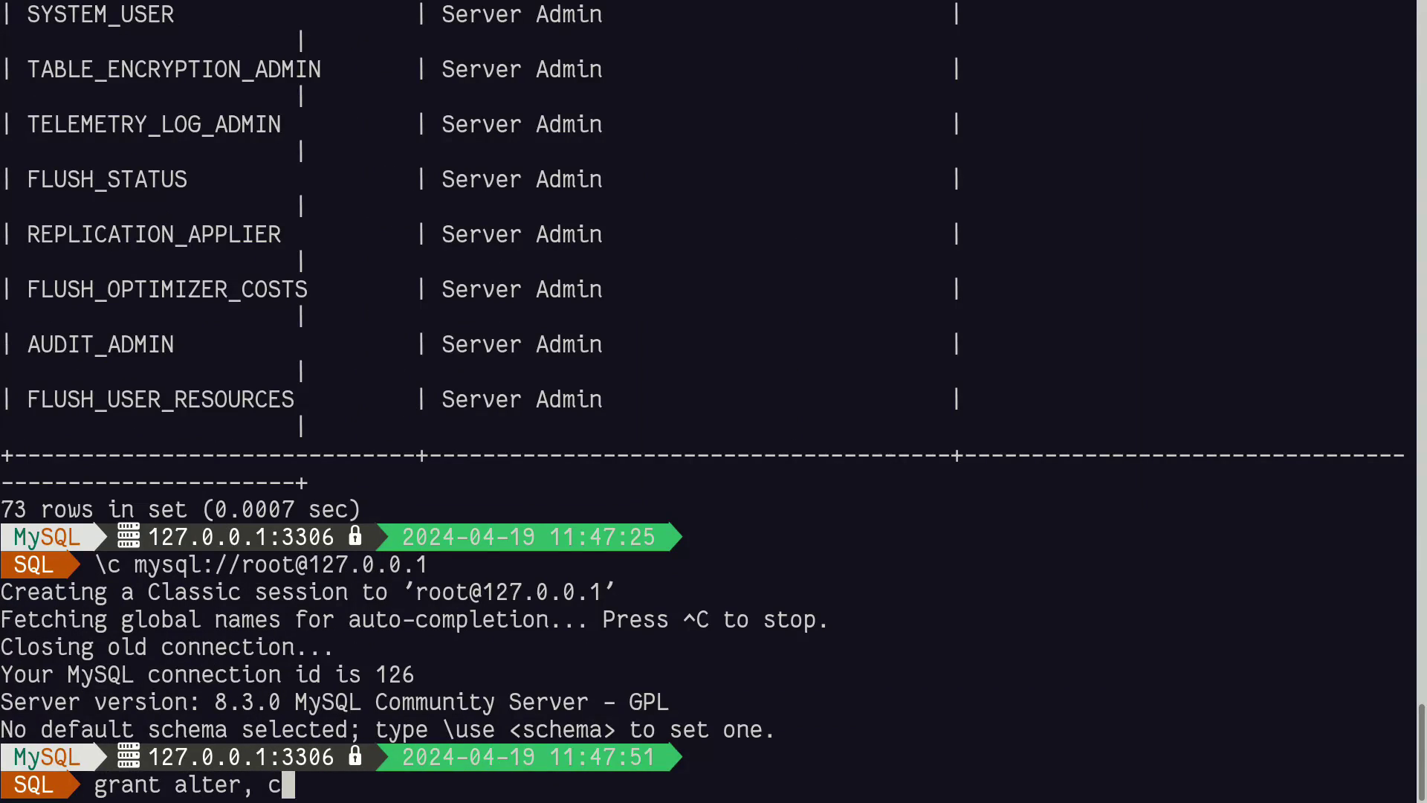
{"action": "type", "text": "reate, drop, ind"}
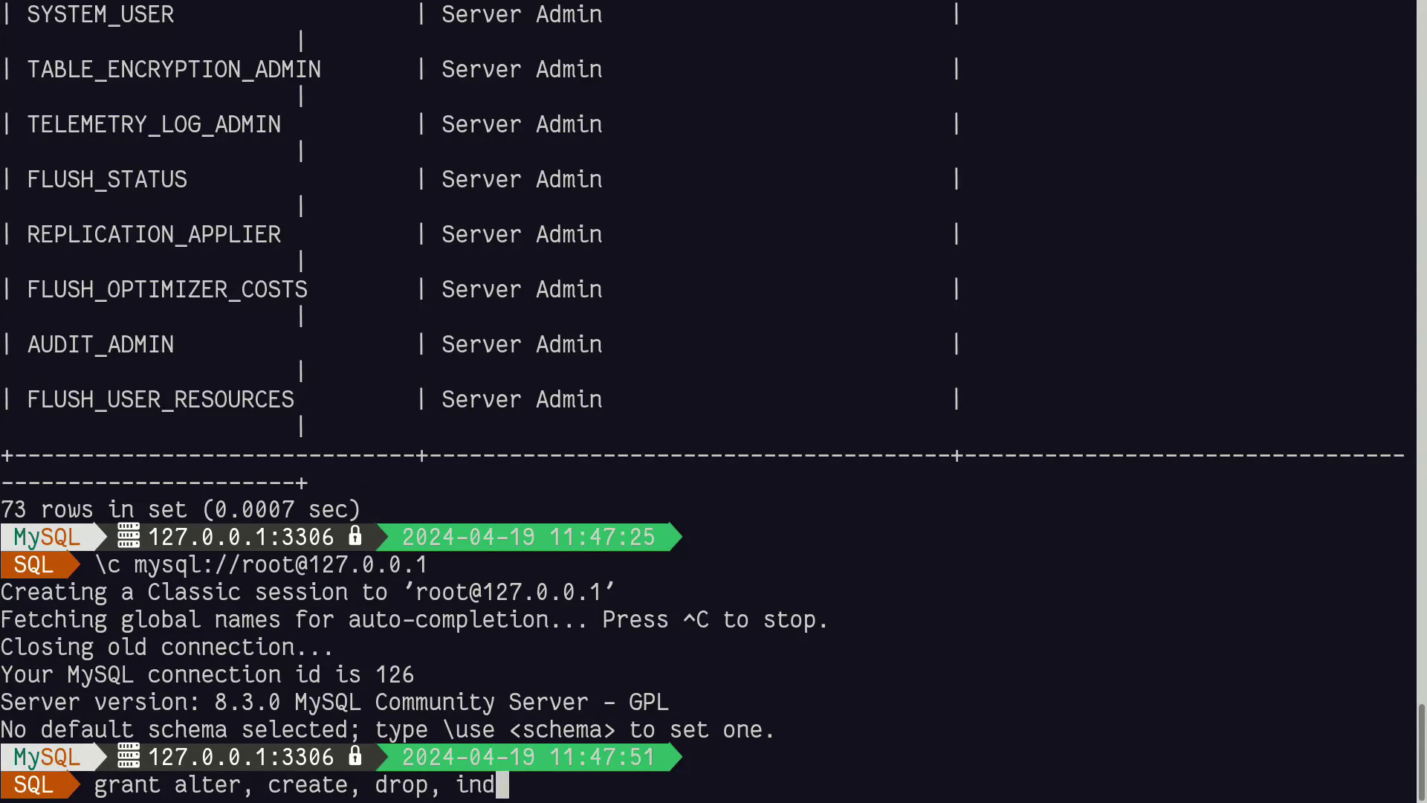
{"action": "type", "text": "ex, select, "}
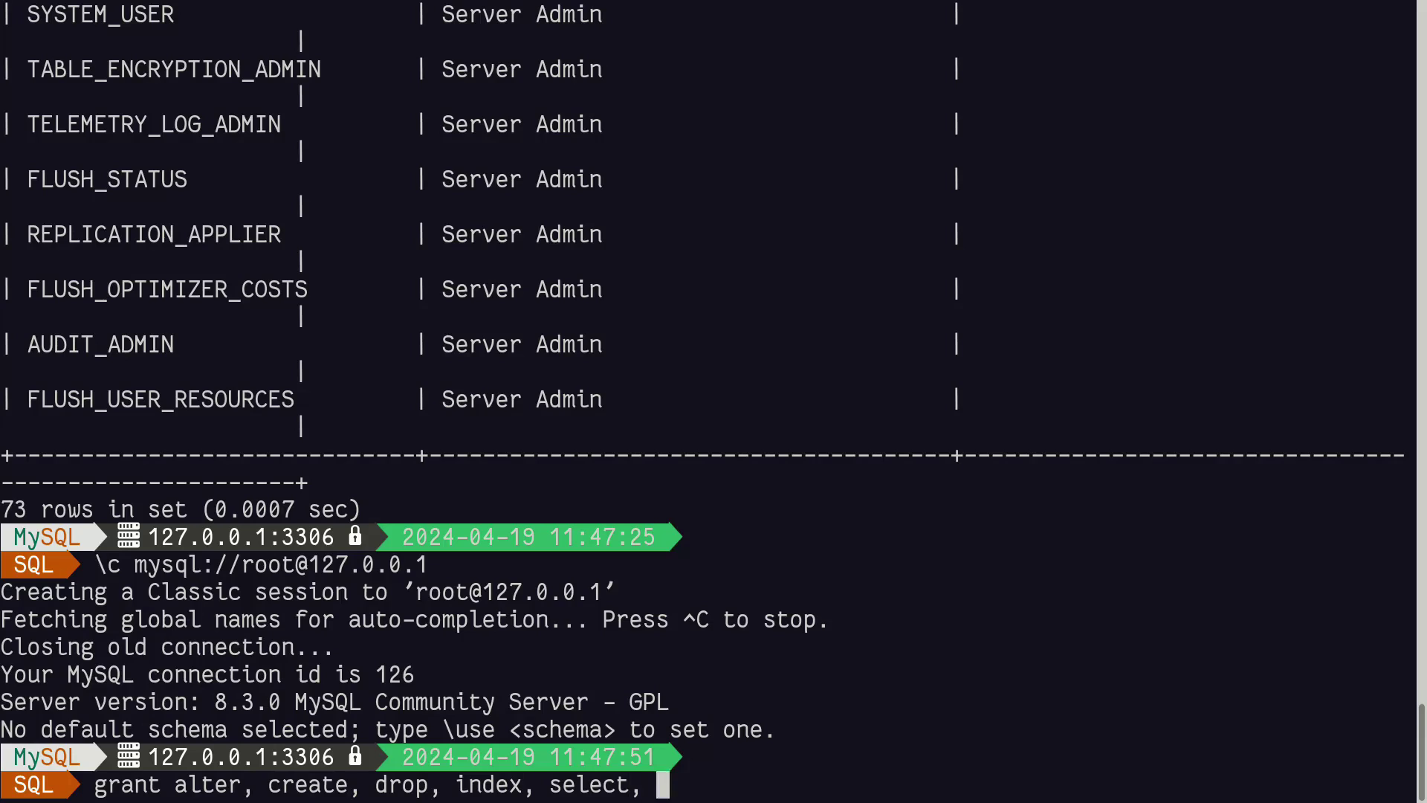
{"action": "type", "text": "update on test.*"}
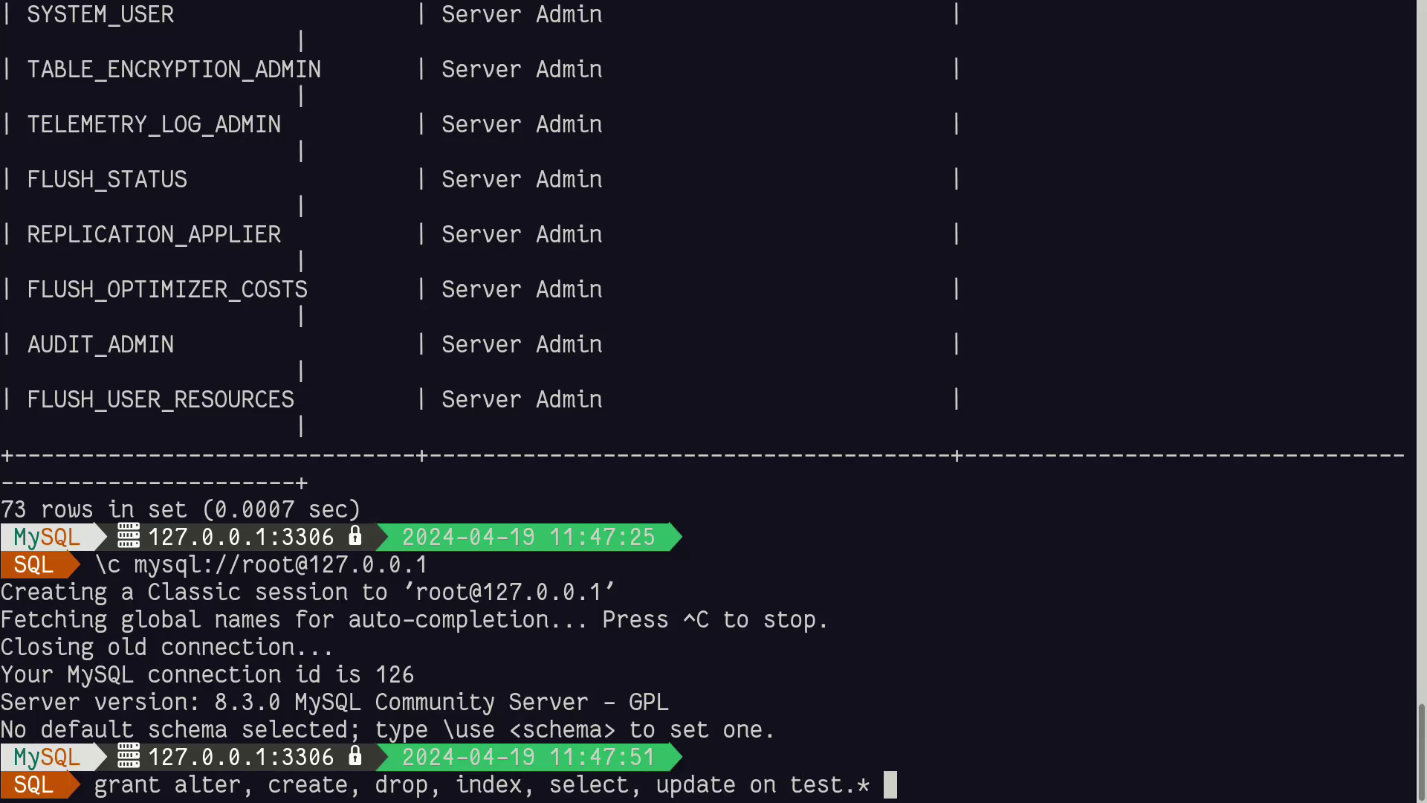
{"action": "type", "text": " to 'shorts';"}
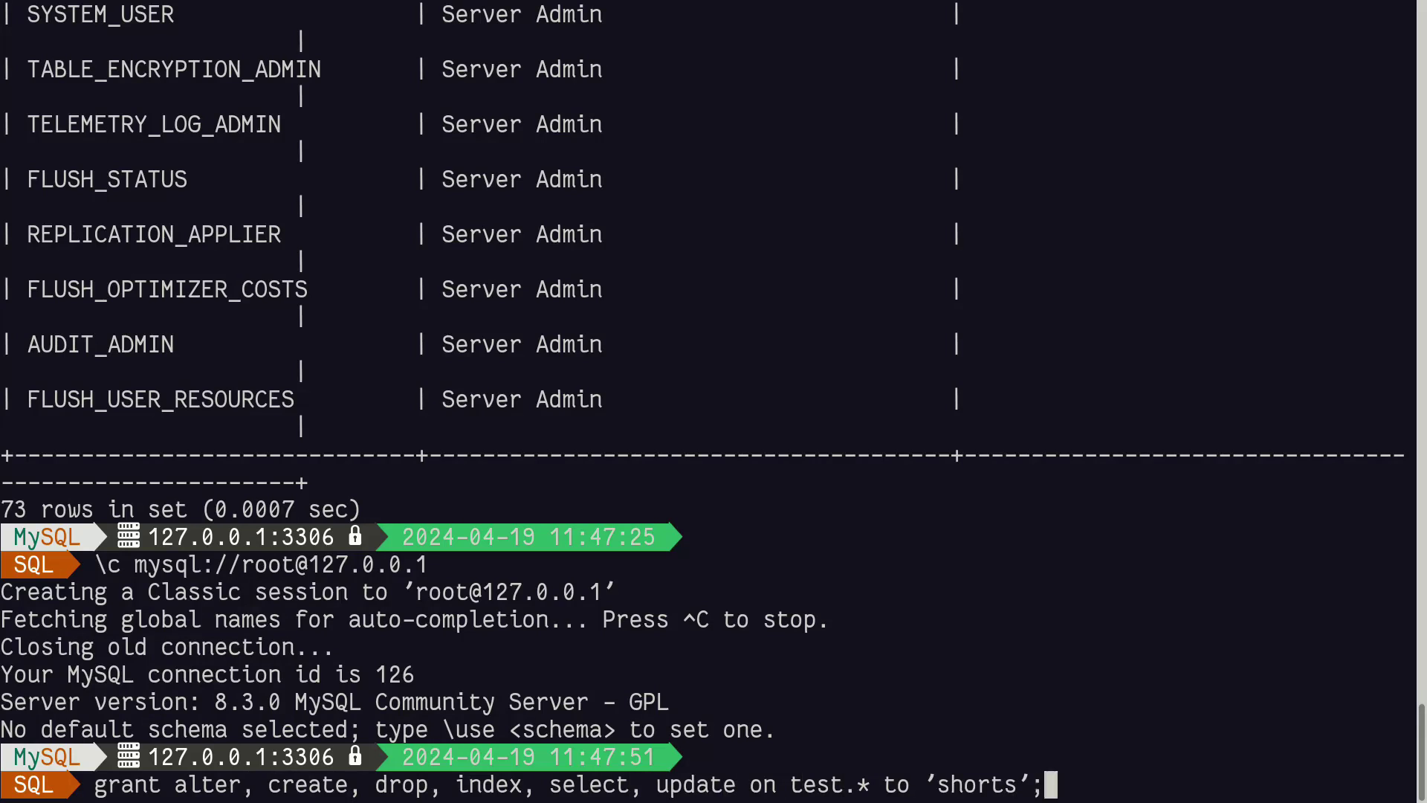
Step: Grant shorts its test.* privileges, review them with show grants for shorts, and log in as shorts
{"action": "key", "text": "Return"}
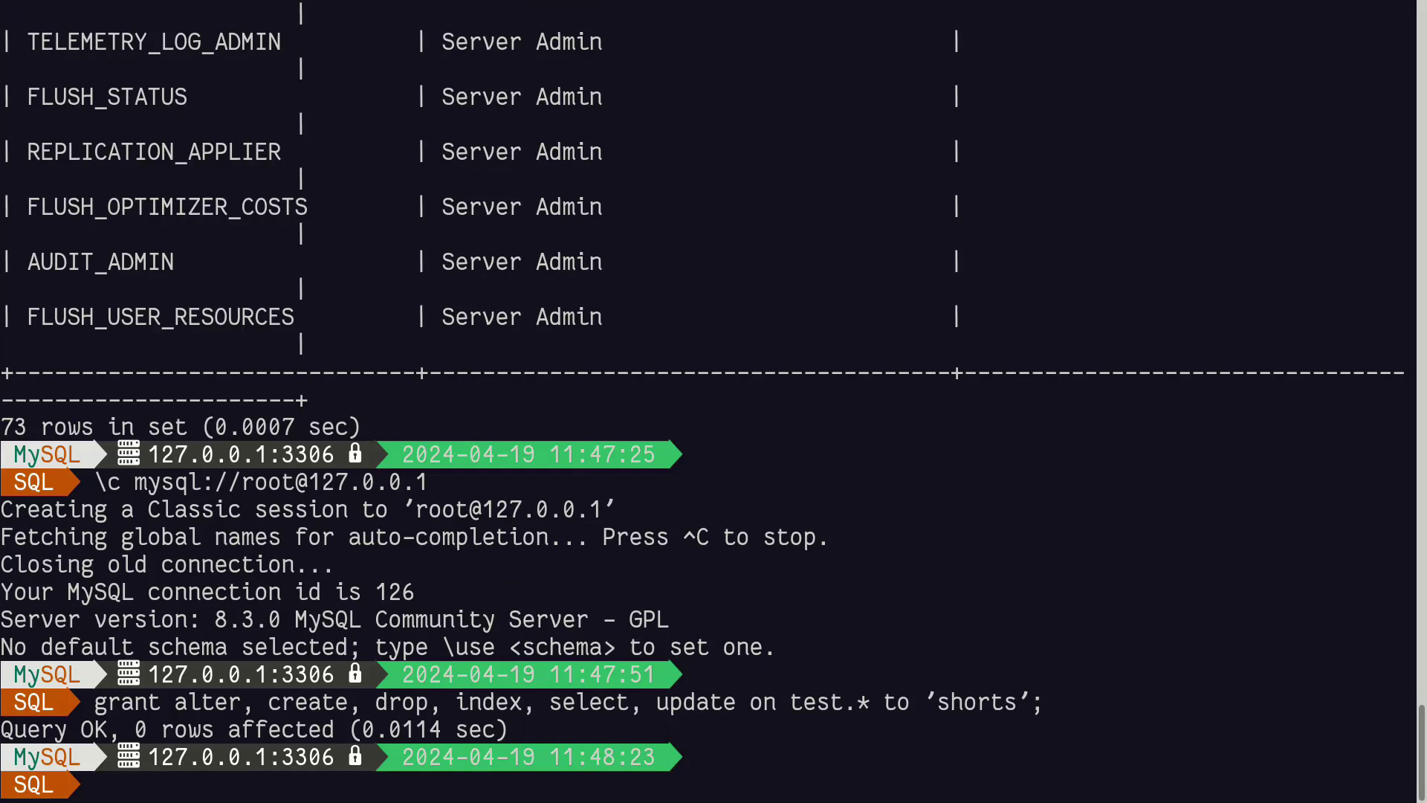
{"action": "type", "text": "show "}
{"action": "type", "text": "grants for short"}
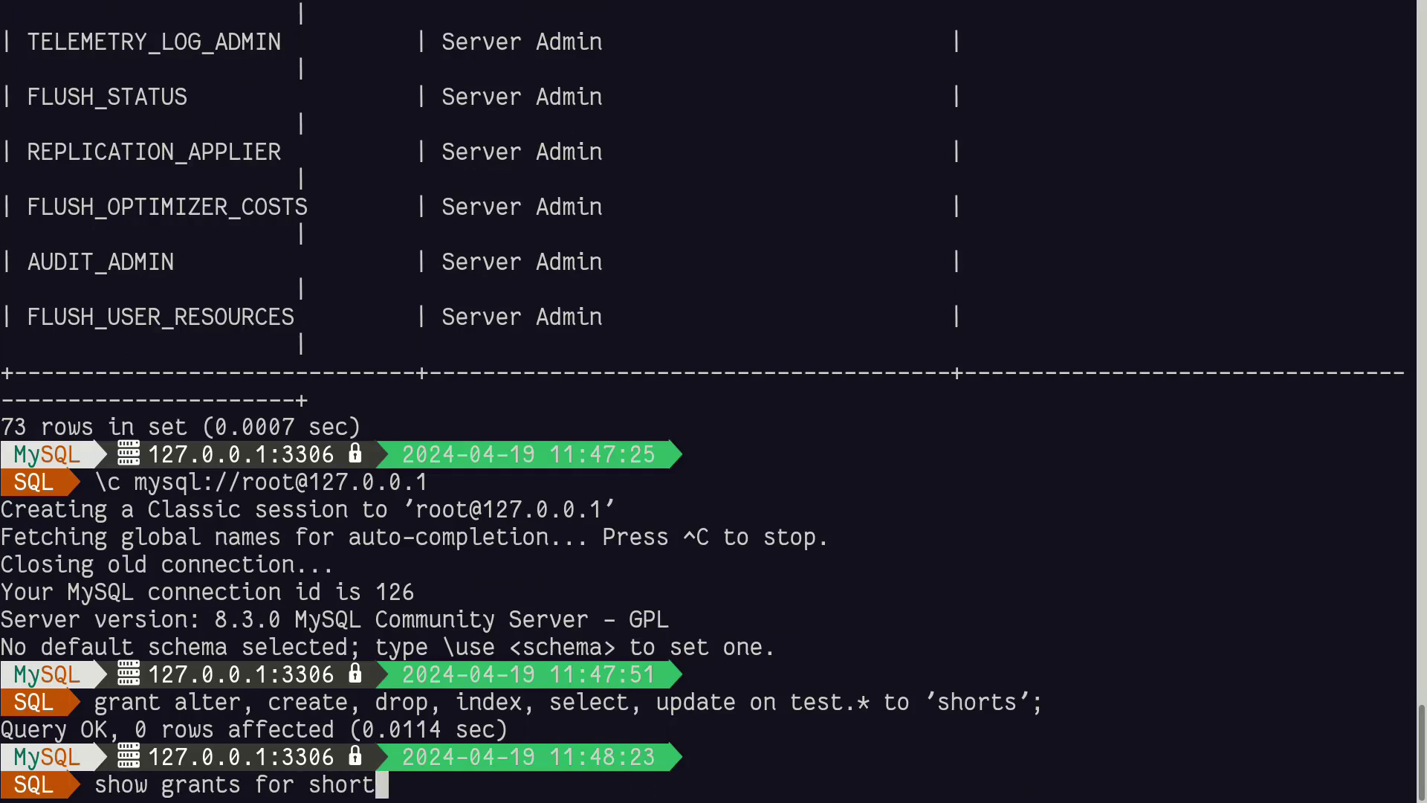
{"action": "type", "text": "s\\G"}
{"action": "key", "text": "Return"}
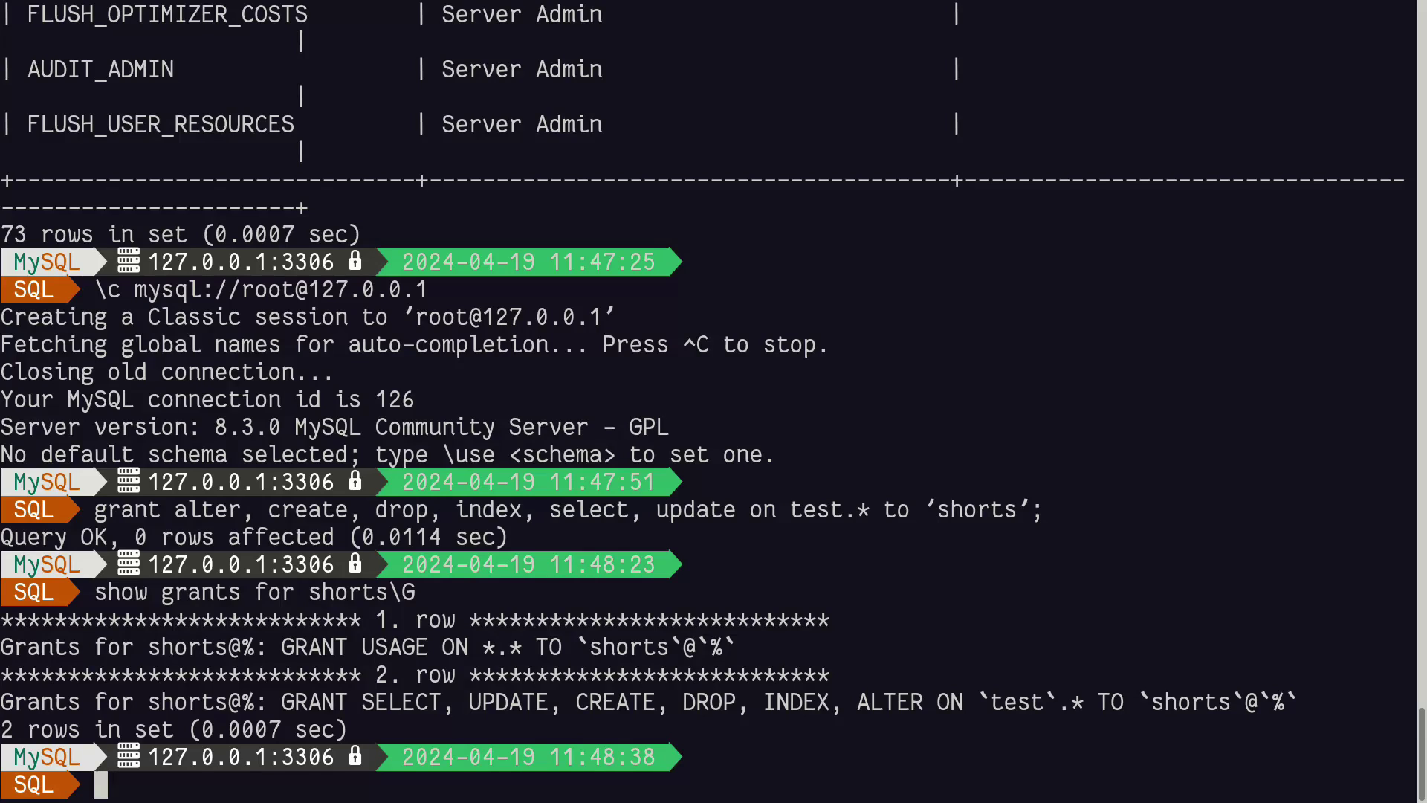
{"action": "key", "text": "Up"}
{"action": "key", "text": "Up"}
{"action": "key", "text": "Up"}
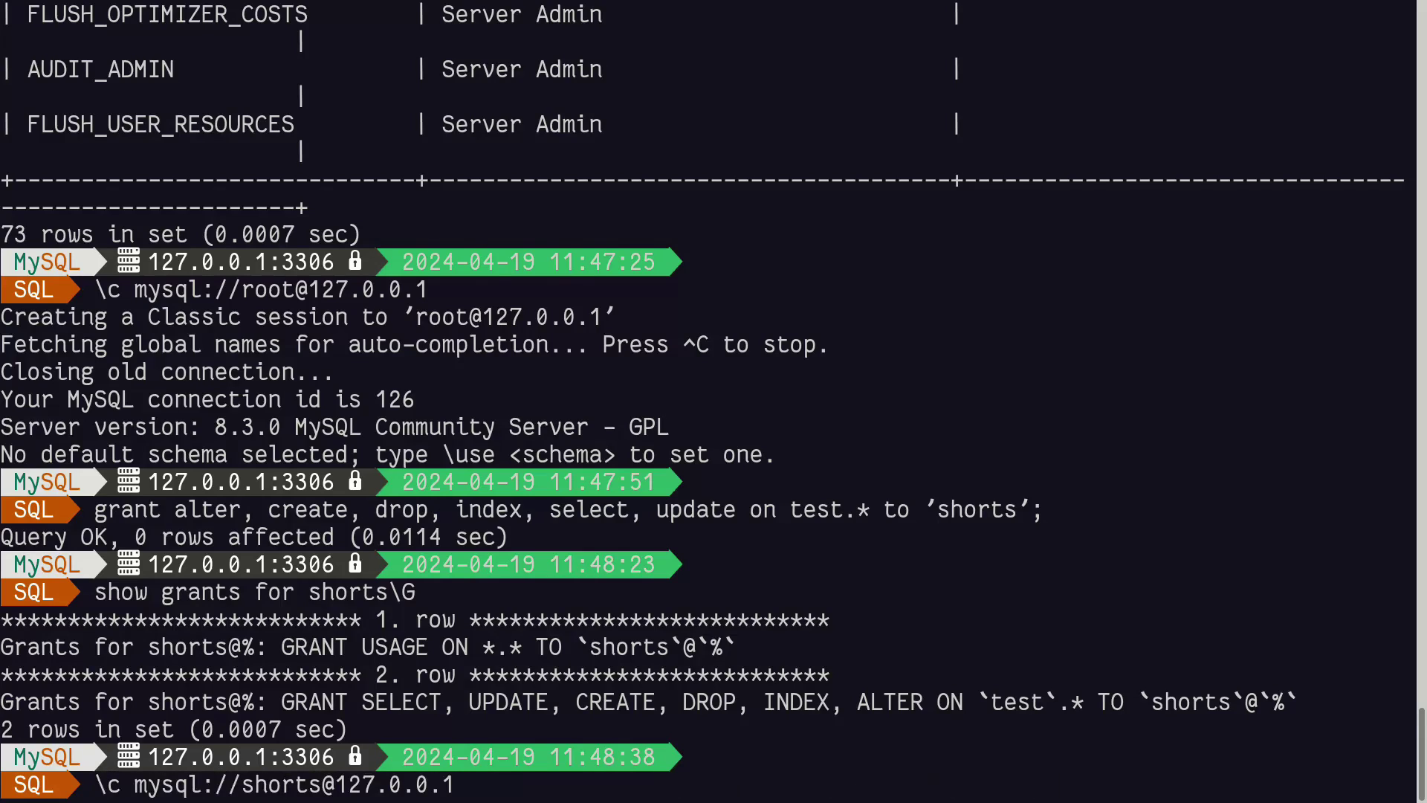
{"action": "key", "text": "Return"}
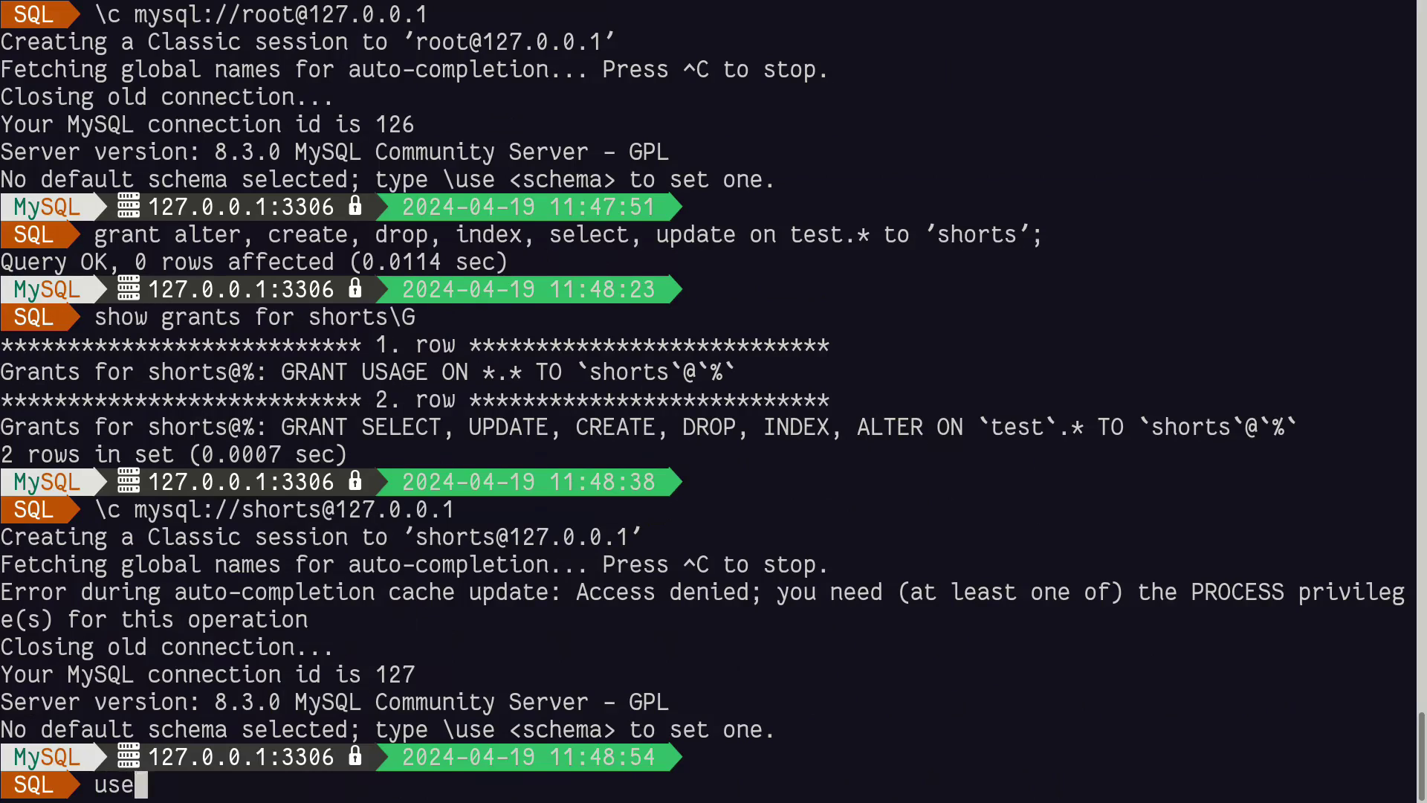
{"action": "type", "text": "test;"}
Step: As shorts, switch to test and list its privileges, then recall the root connection command
{"action": "key", "text": "Return"}
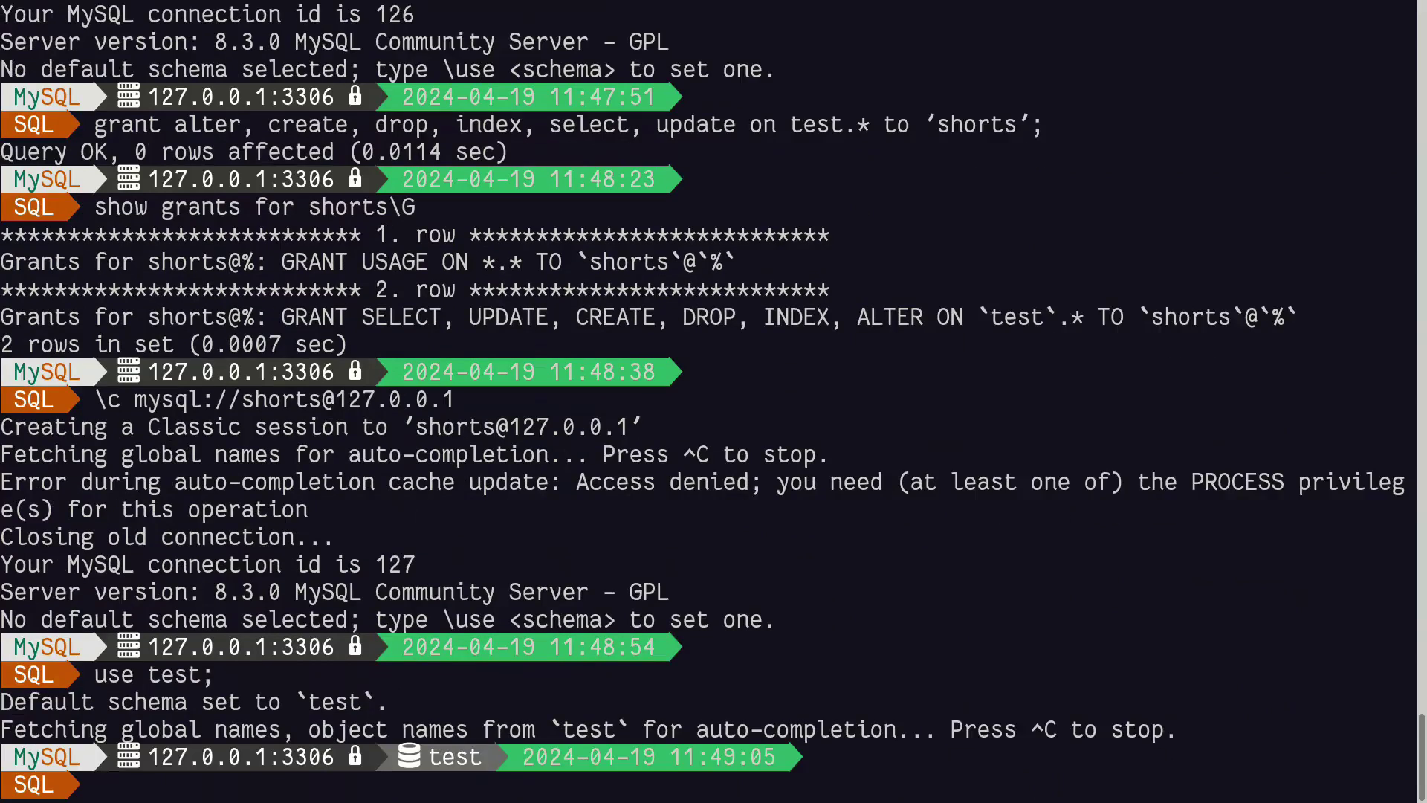
{"action": "type", "text": "grants\\"}
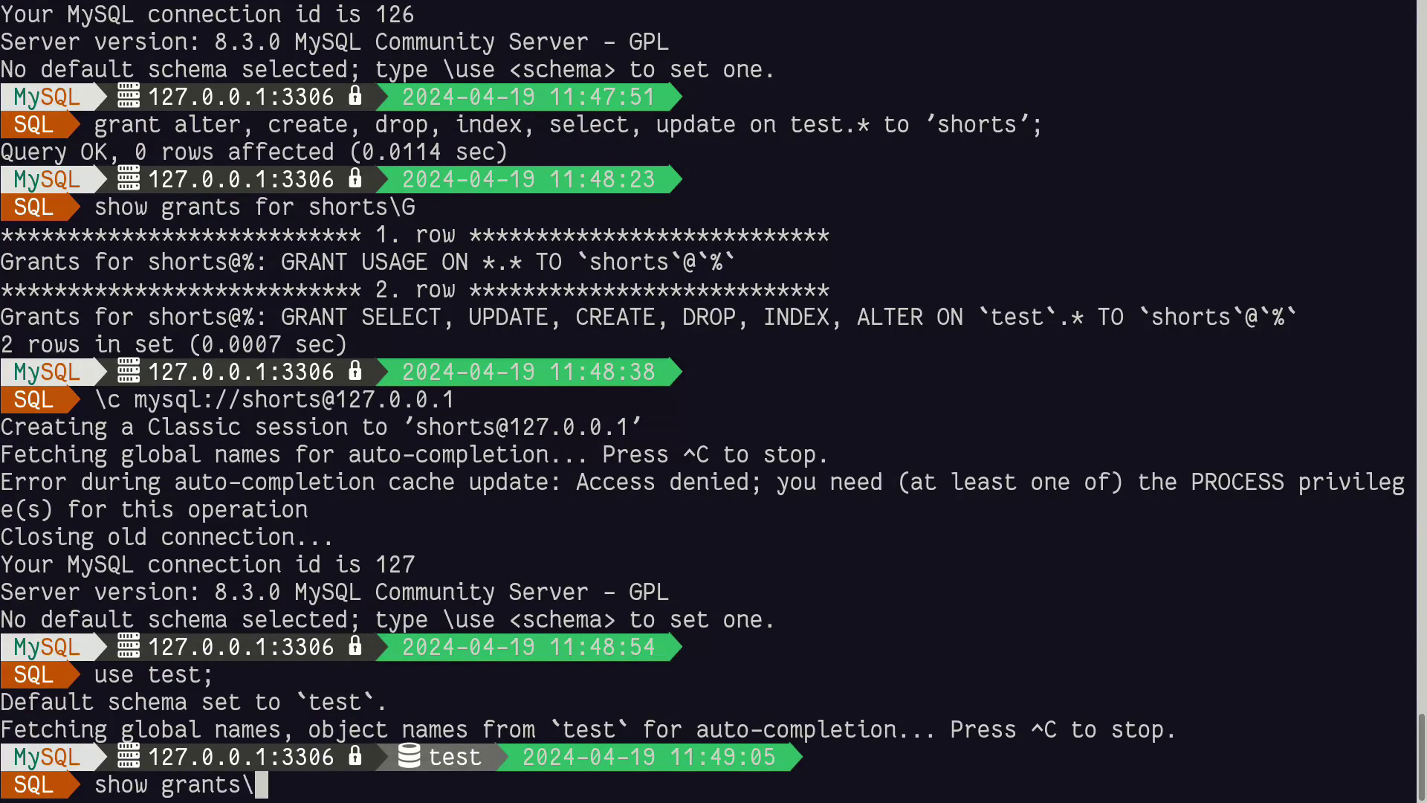
{"action": "type", "text": "G"}
{"action": "key", "text": "Return"}
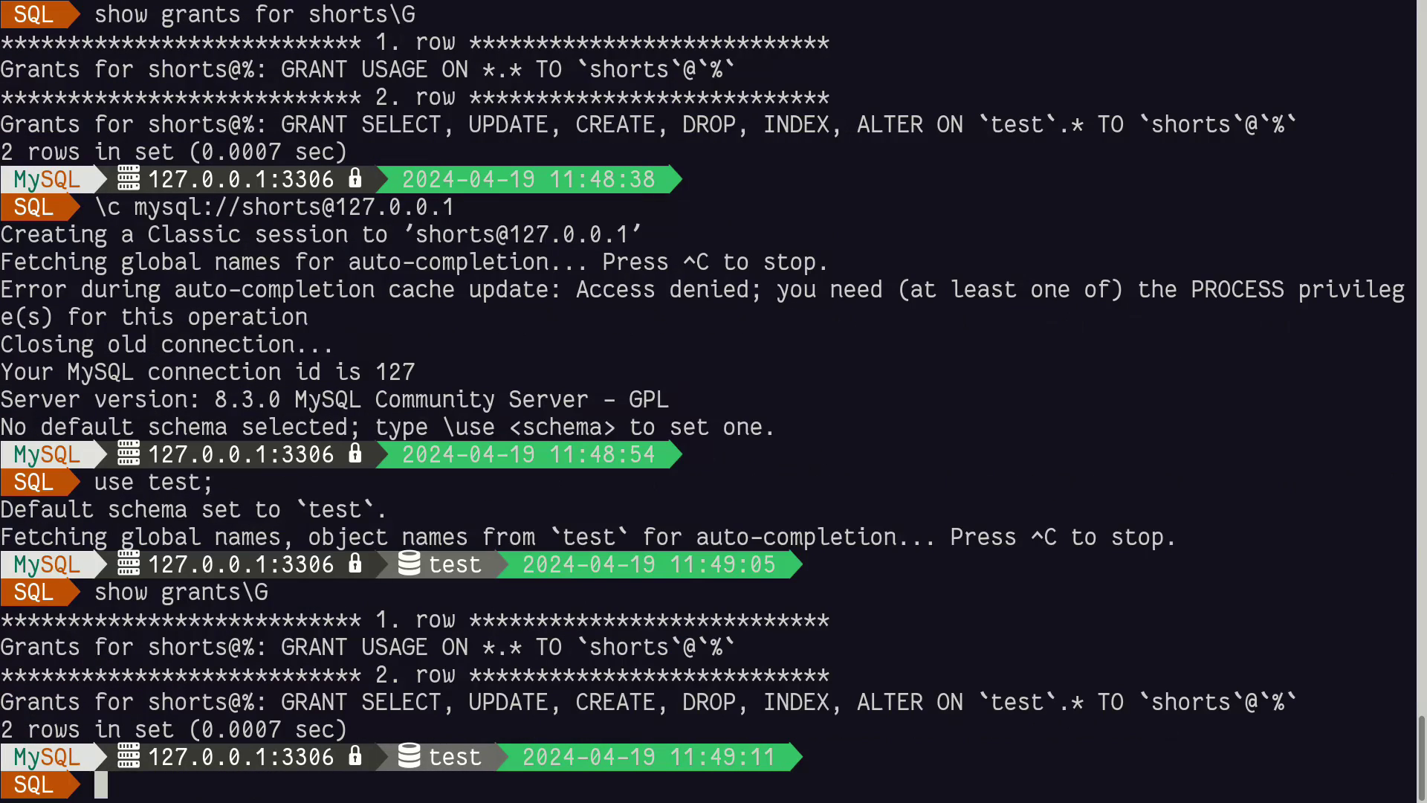
{"action": "key", "text": "Up"}
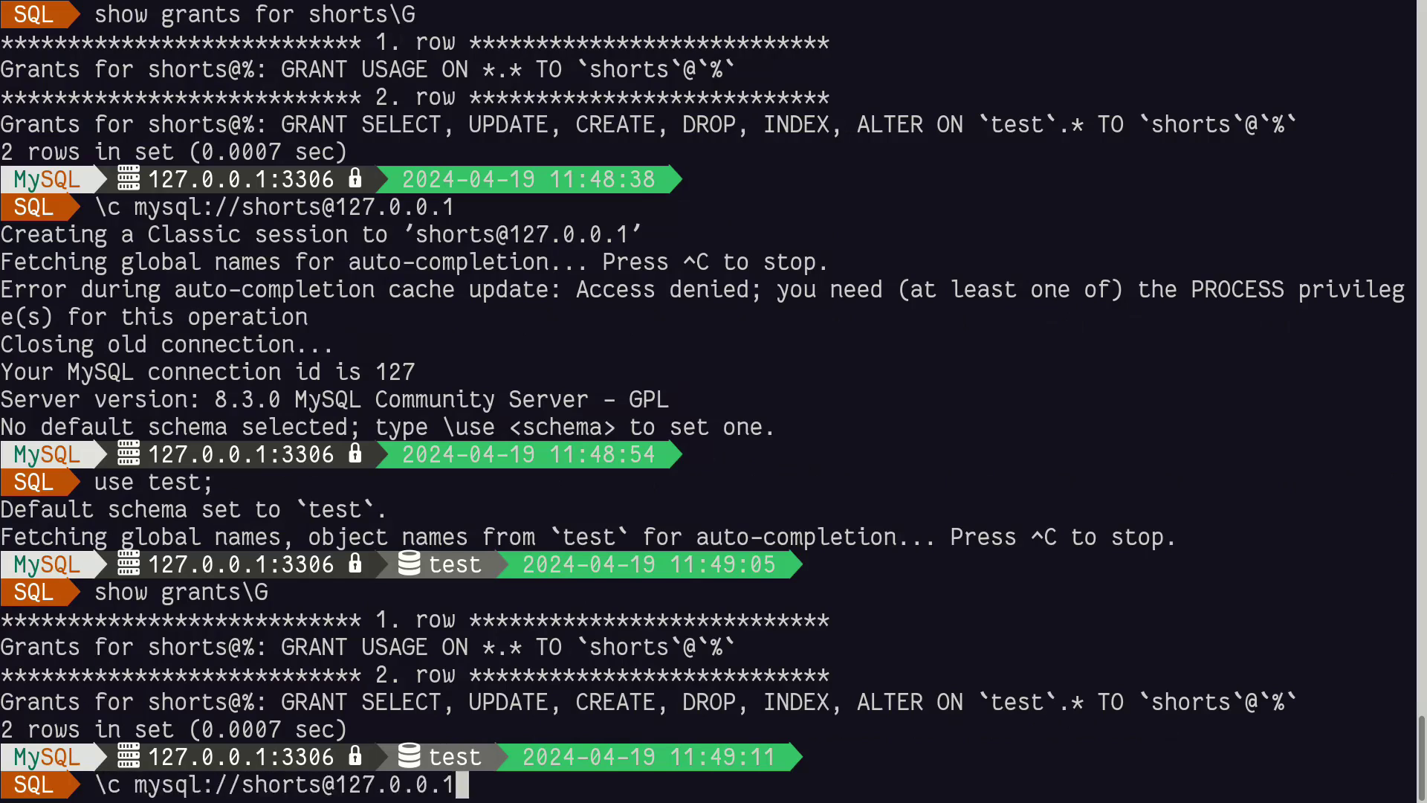
{"action": "key", "text": "Up"}
{"action": "key", "text": "Up"}
Step: Reconnect as root and revoke alter, create, drop, index, select, update on test.* from 'shorts'
{"action": "key", "text": "Return"}
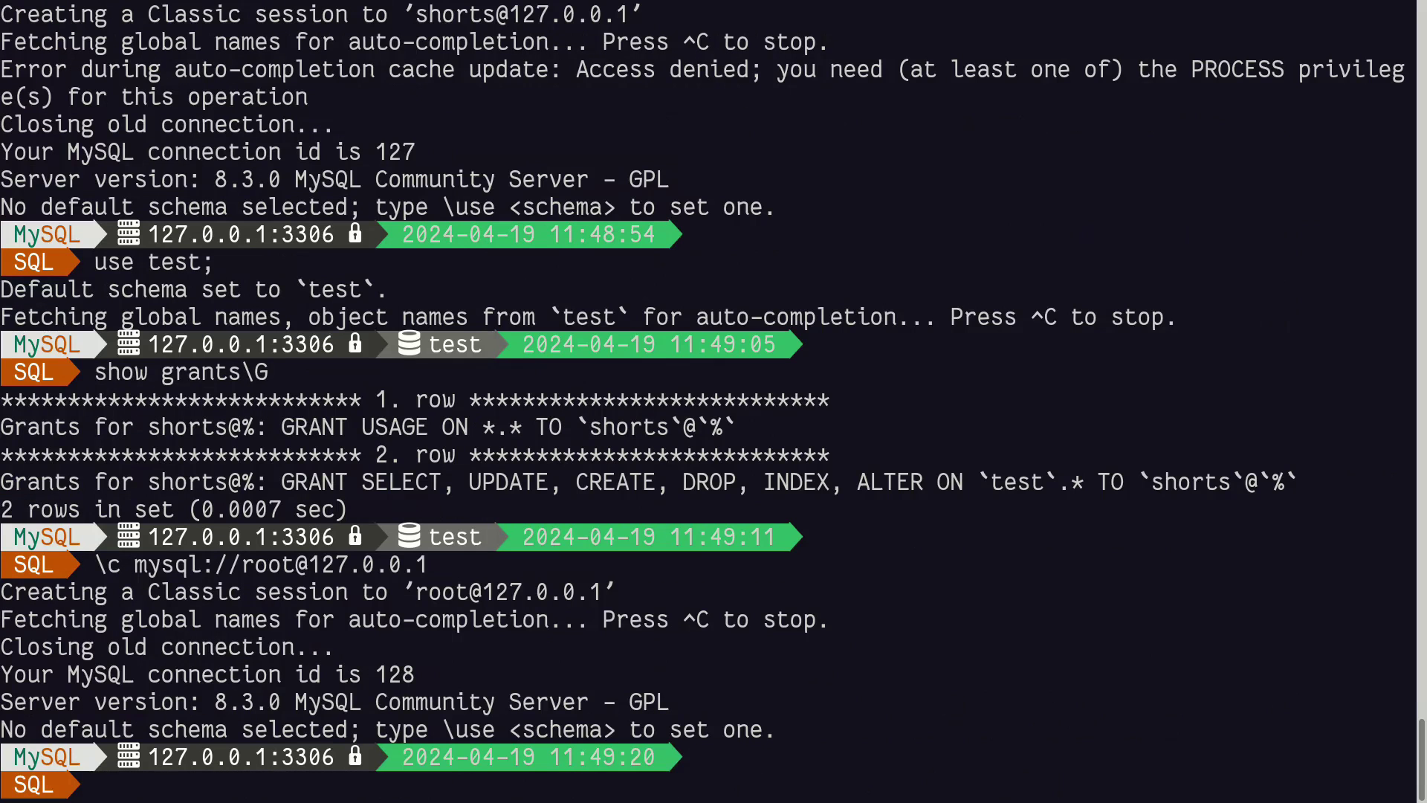
{"action": "type", "text": "revoke"}
{"action": "type", "text": " alter, cr"}
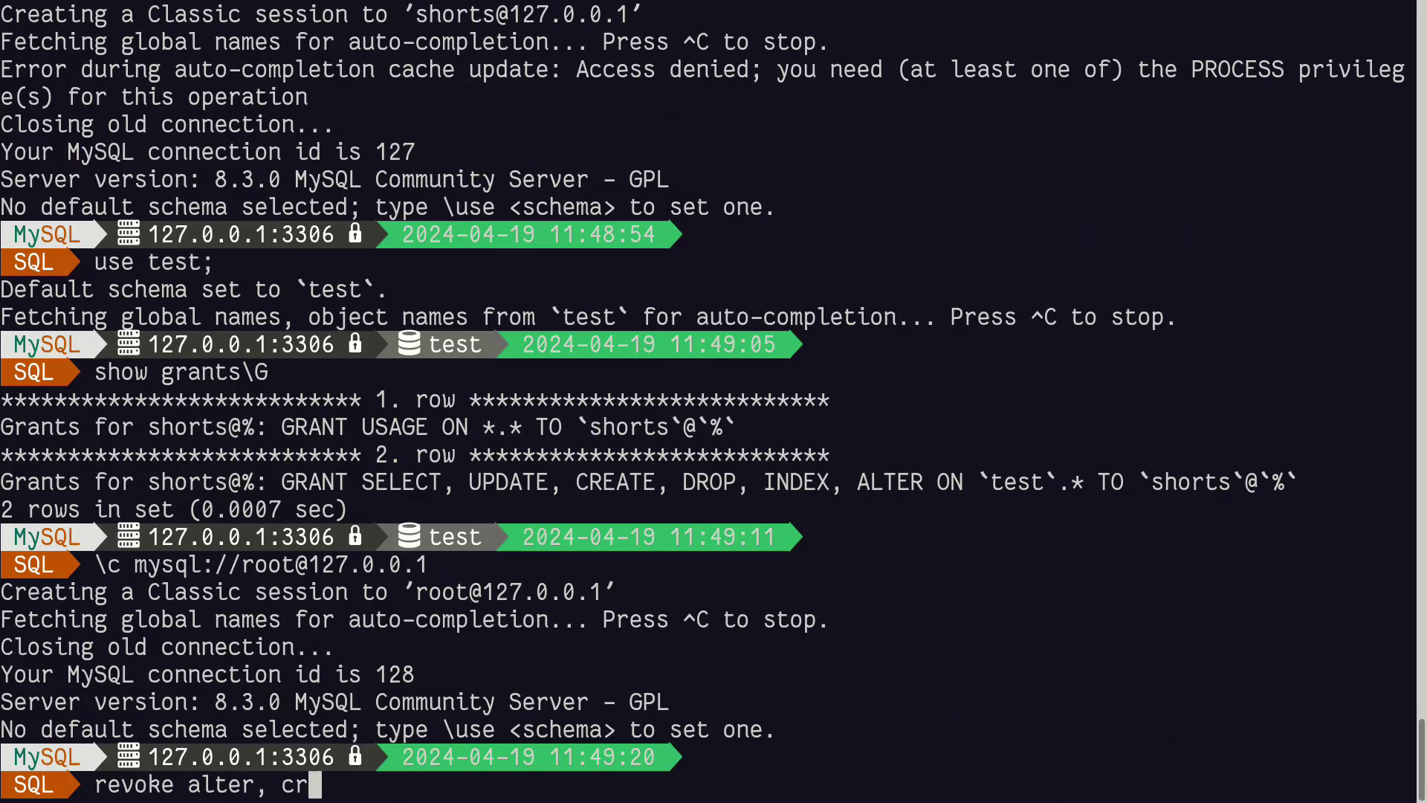
{"action": "type", "text": "eate, drop, i"}
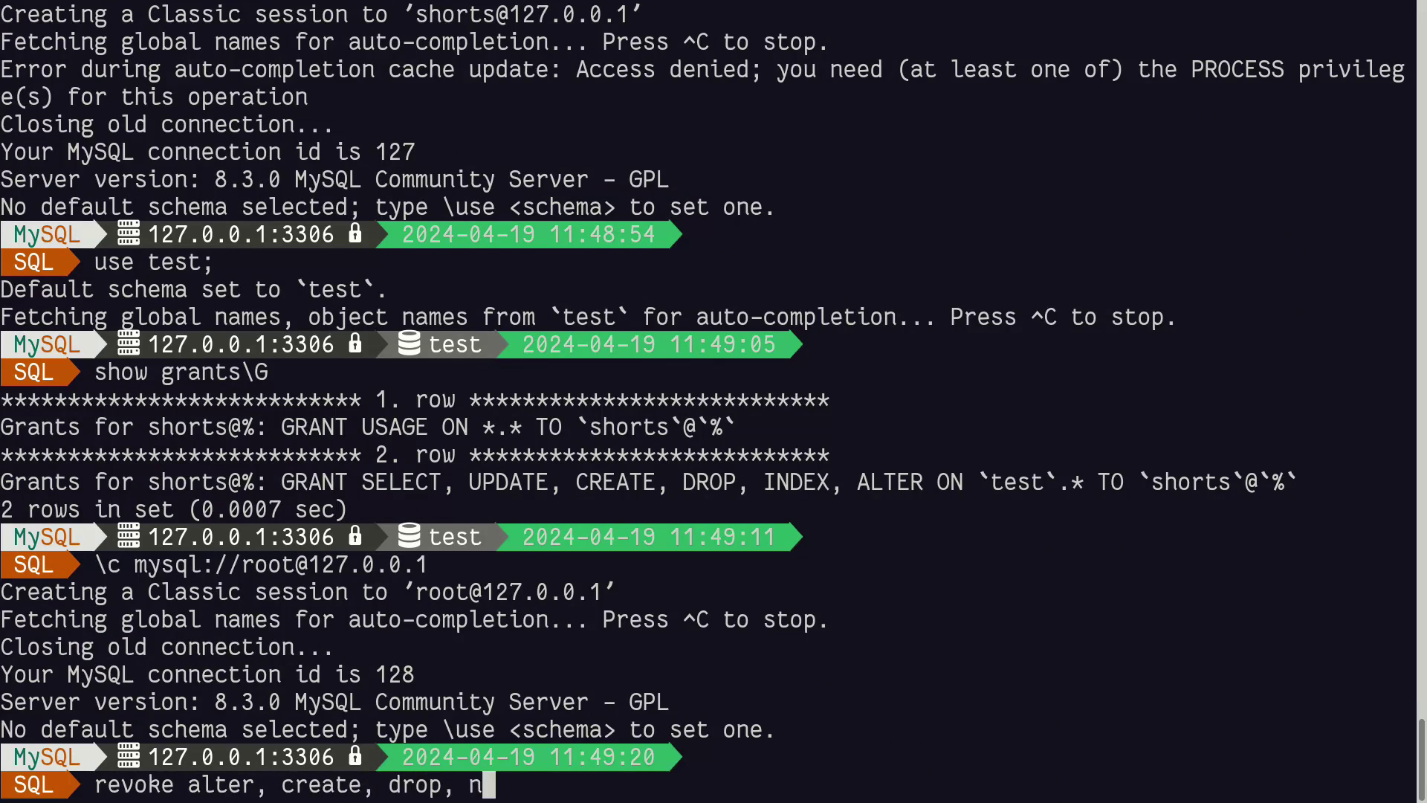
{"action": "type", "text": "ndex, select"}
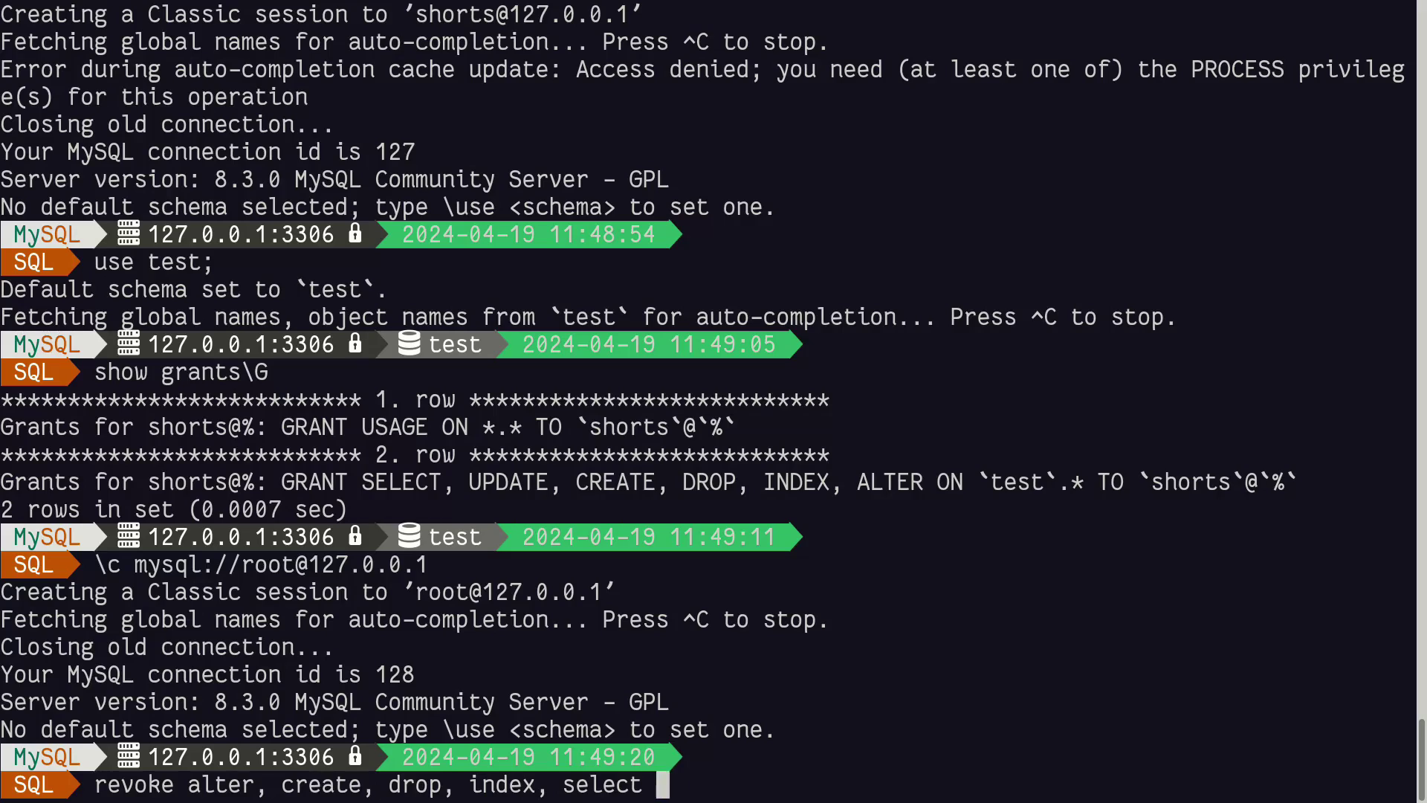
{"action": "key", "text": "BackSpace"}
{"action": "type", "text": ", update on"}
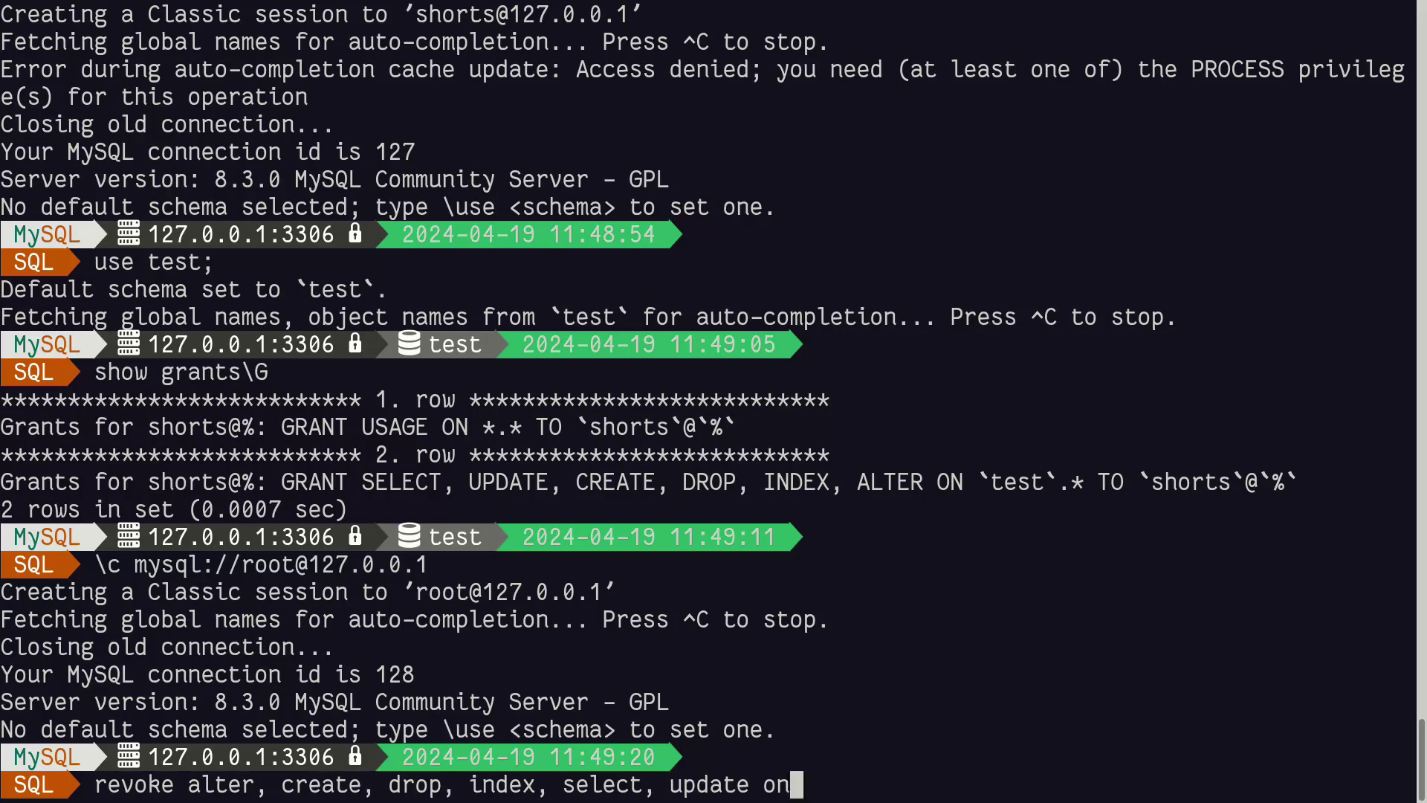
{"action": "type", "text": " test.* "}
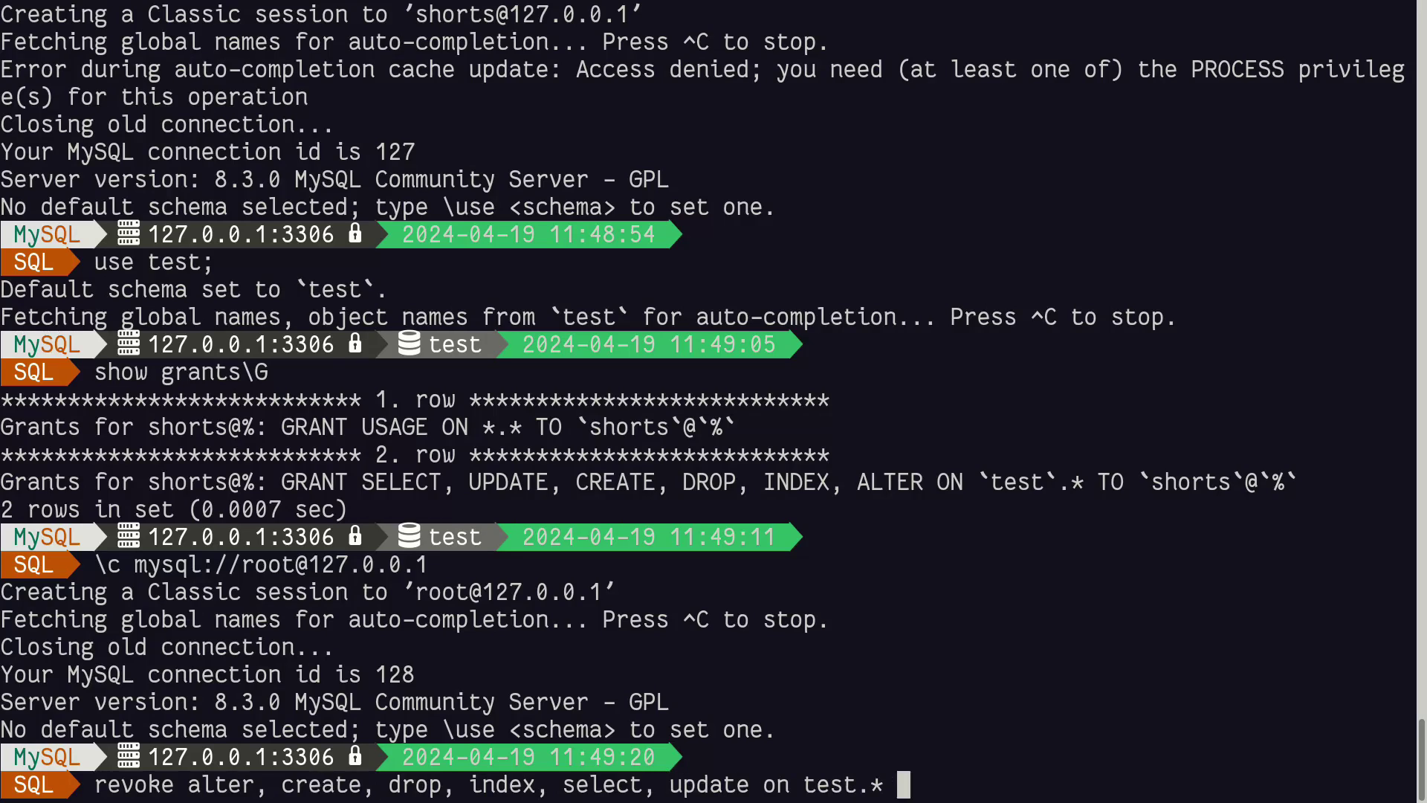
{"action": "type", "text": "from 'shorts"}
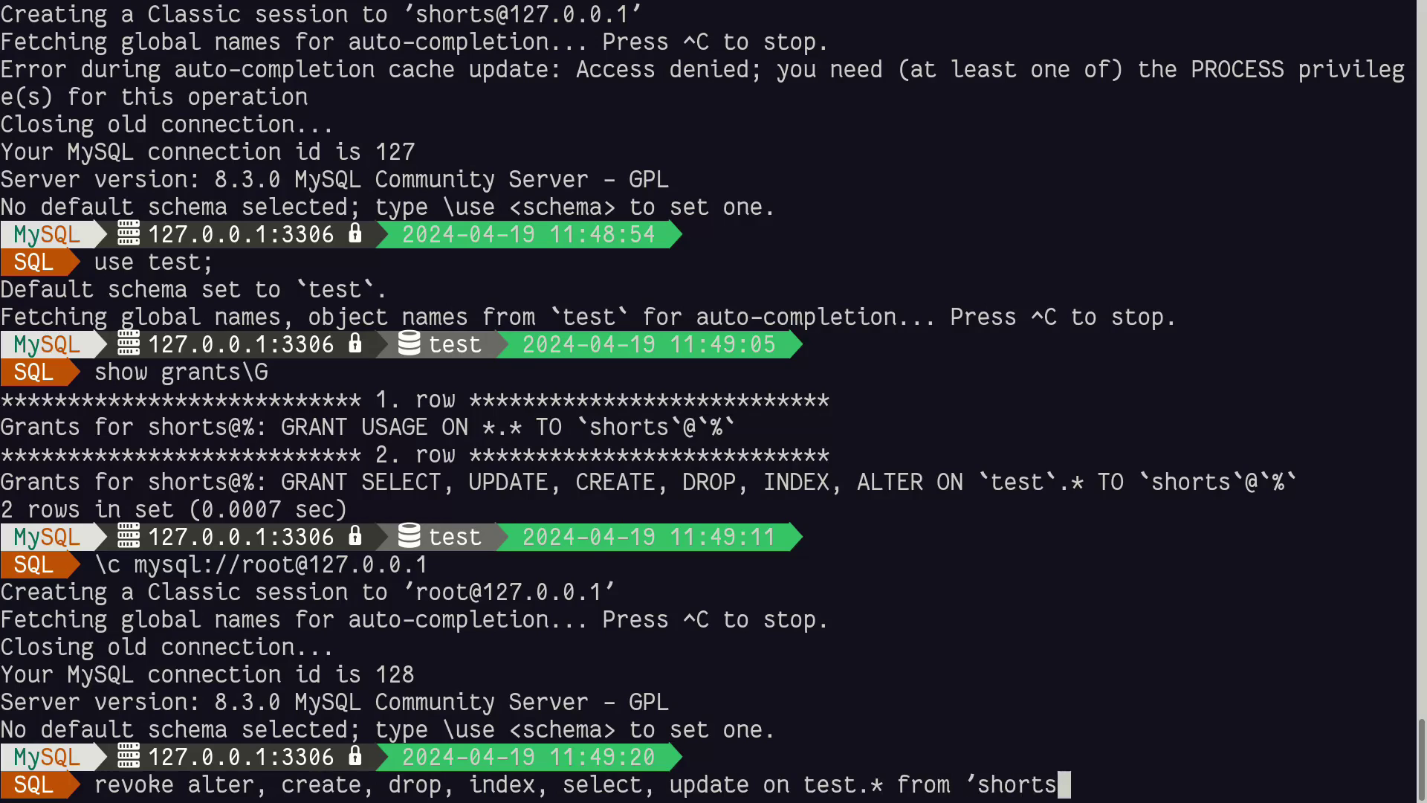
{"action": "type", "text": "';"}
{"action": "key", "text": "Return"}
{"action": "key", "text": "Up"}
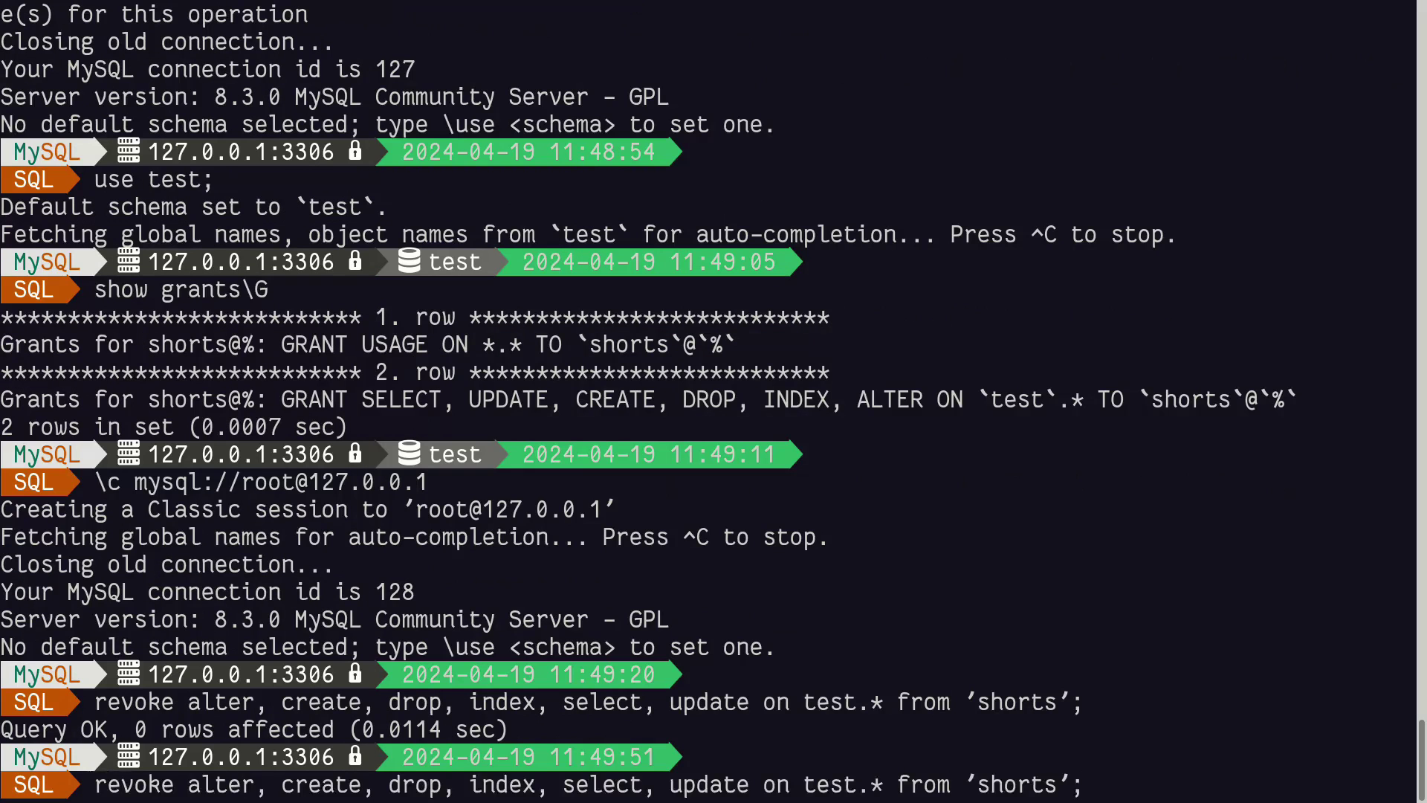
Step: Rework the recalled revoke into a grant of the test.* privileges to 'developer' and run it
{"action": "key", "text": "Home"}
{"action": "key", "text": "Delete"}
{"action": "key", "text": "Delete"}
{"action": "key", "text": "Delete"}
{"action": "type", "text": "grant"}
{"action": "key", "text": "End"}
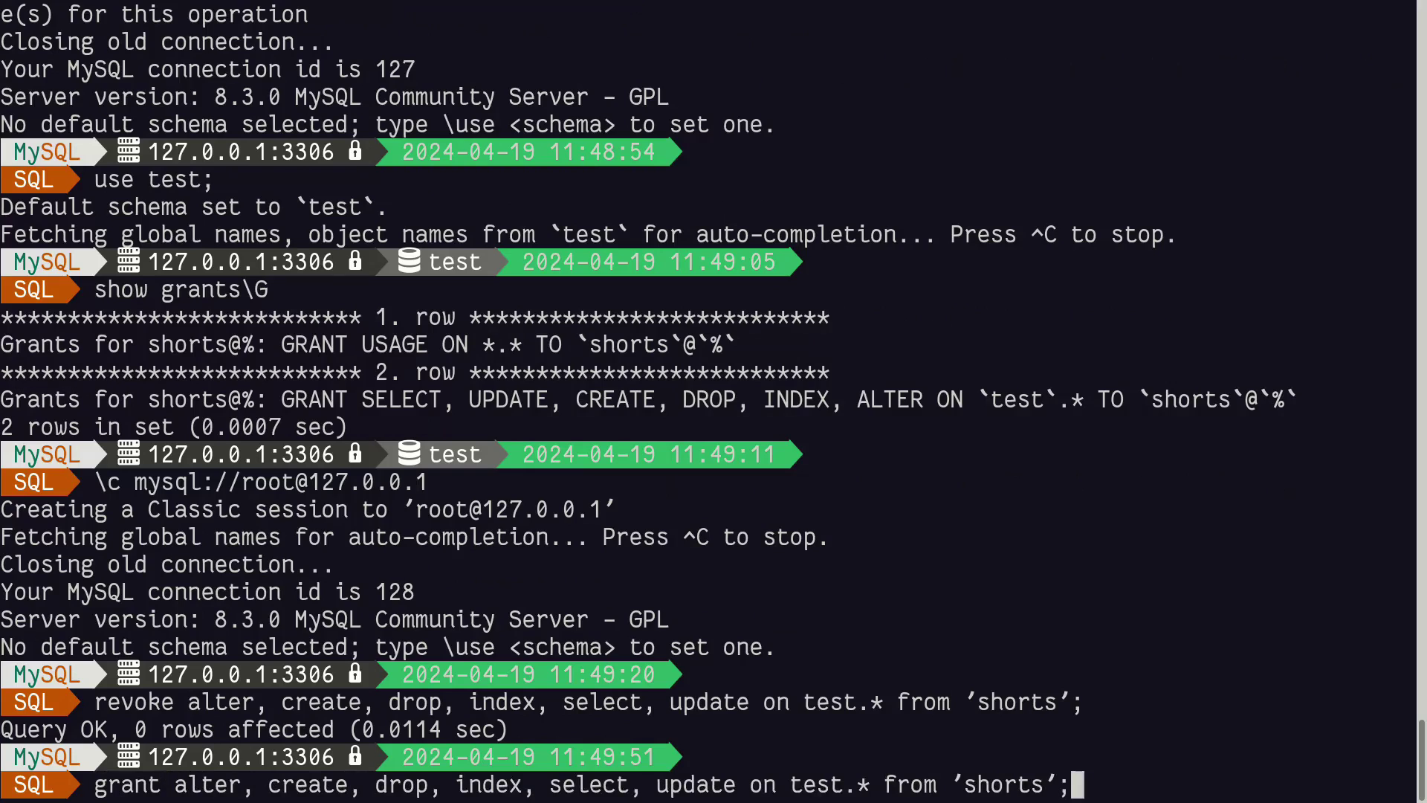
{"action": "key", "text": "Left"}
{"action": "key", "text": "Left"}
{"action": "key", "text": "ctrl+Left"}
{"action": "key", "text": "Delete"}
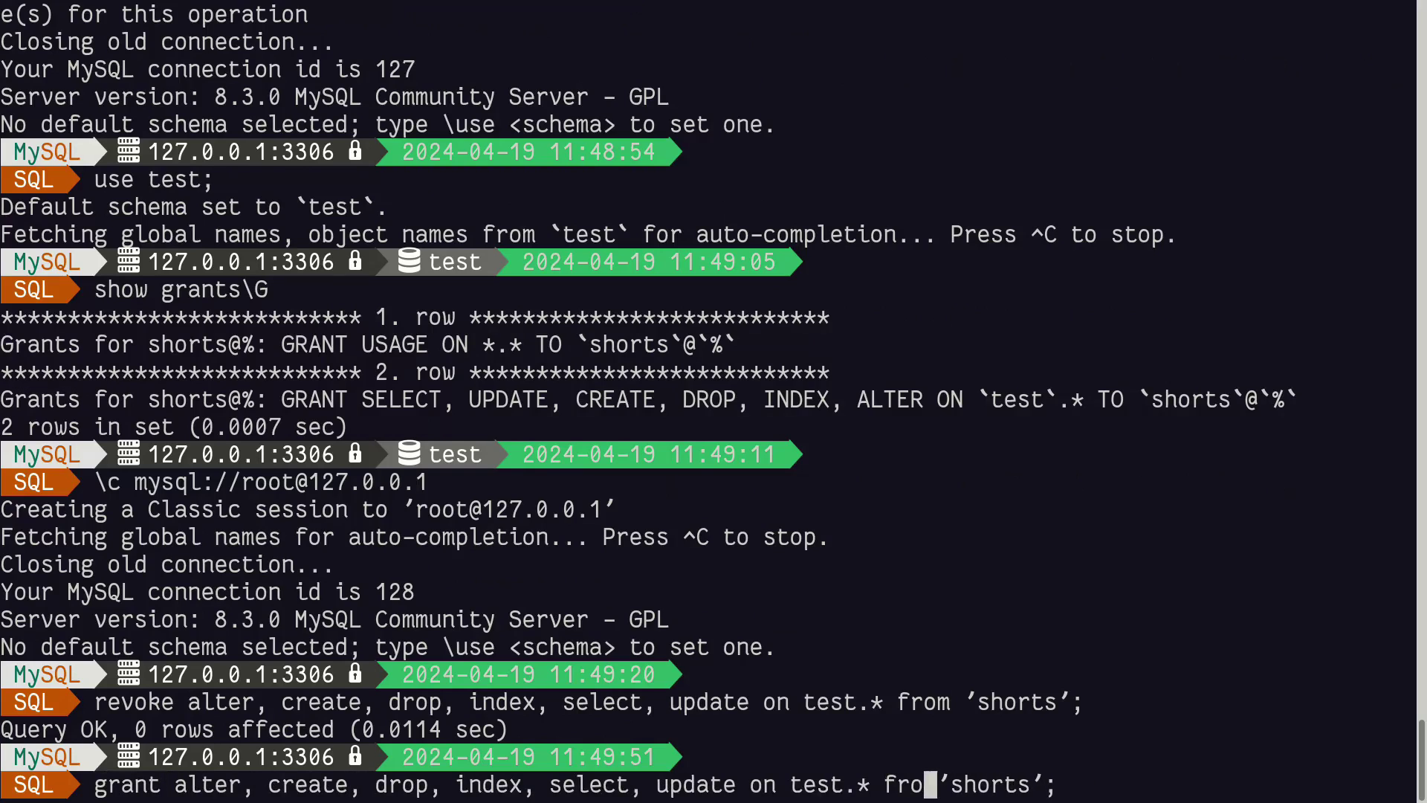
{"action": "key", "text": "BackSpace"}
{"action": "key", "text": "BackSpace"}
{"action": "key", "text": "BackSpace"}
{"action": "type", "text": "to"}
{"action": "key", "text": "Right"}
{"action": "key", "text": "Right"}
{"action": "key", "text": "Delete"}
{"action": "key", "text": "Delete"}
{"action": "key", "text": "Delete"}
{"action": "key", "text": "Delete"}
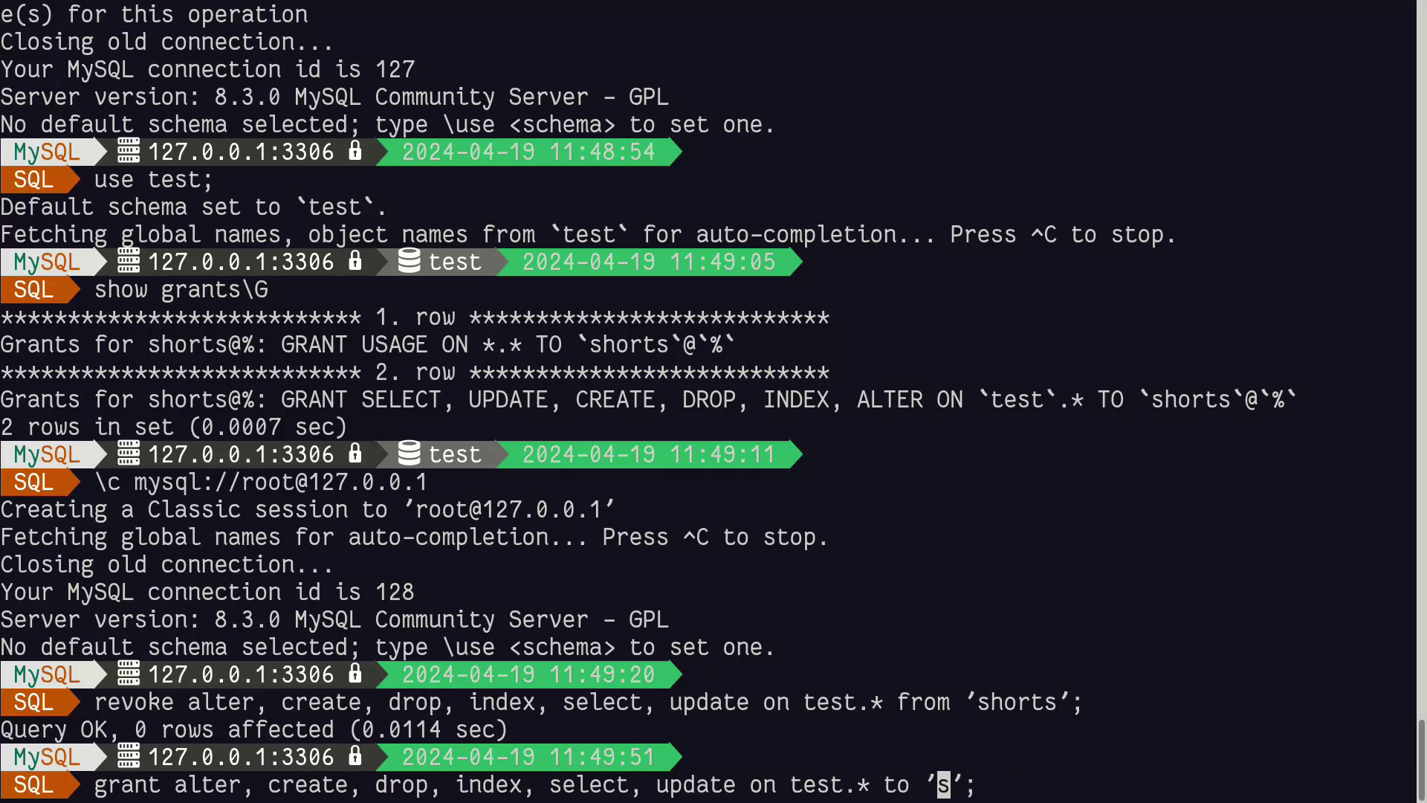
{"action": "type", "text": "develop"}
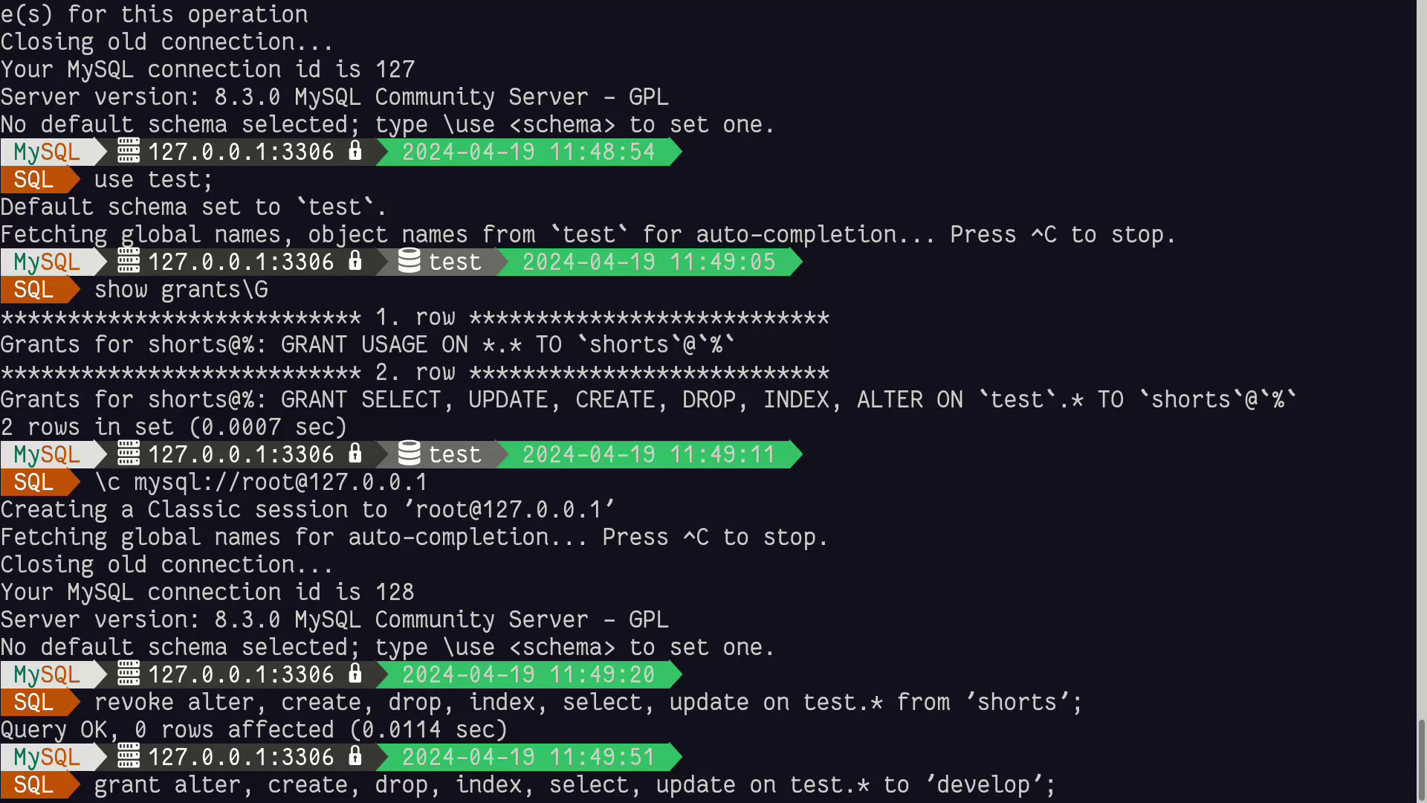
{"action": "type", "text": "er"}
{"action": "key", "text": "Return"}
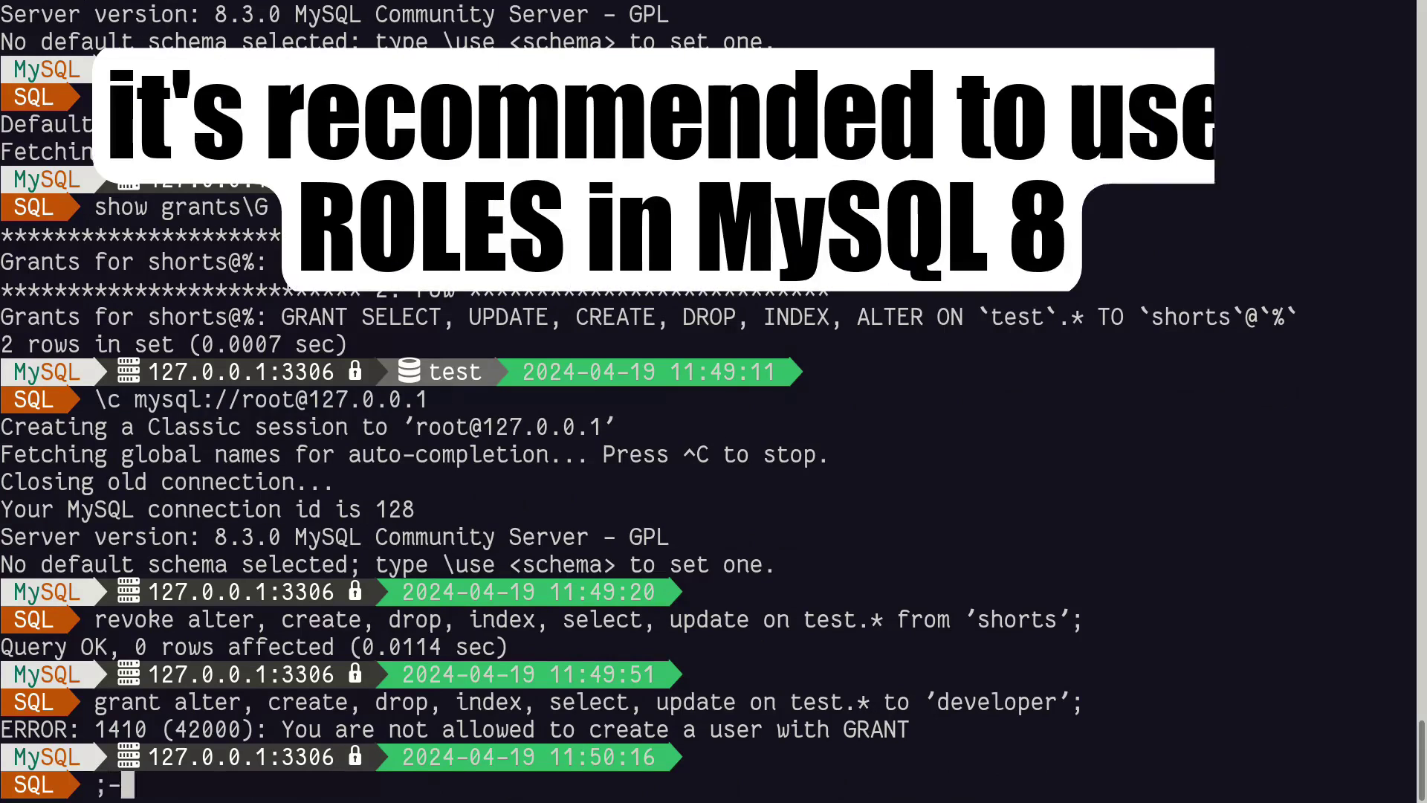
{"action": "type", "text": "create "}
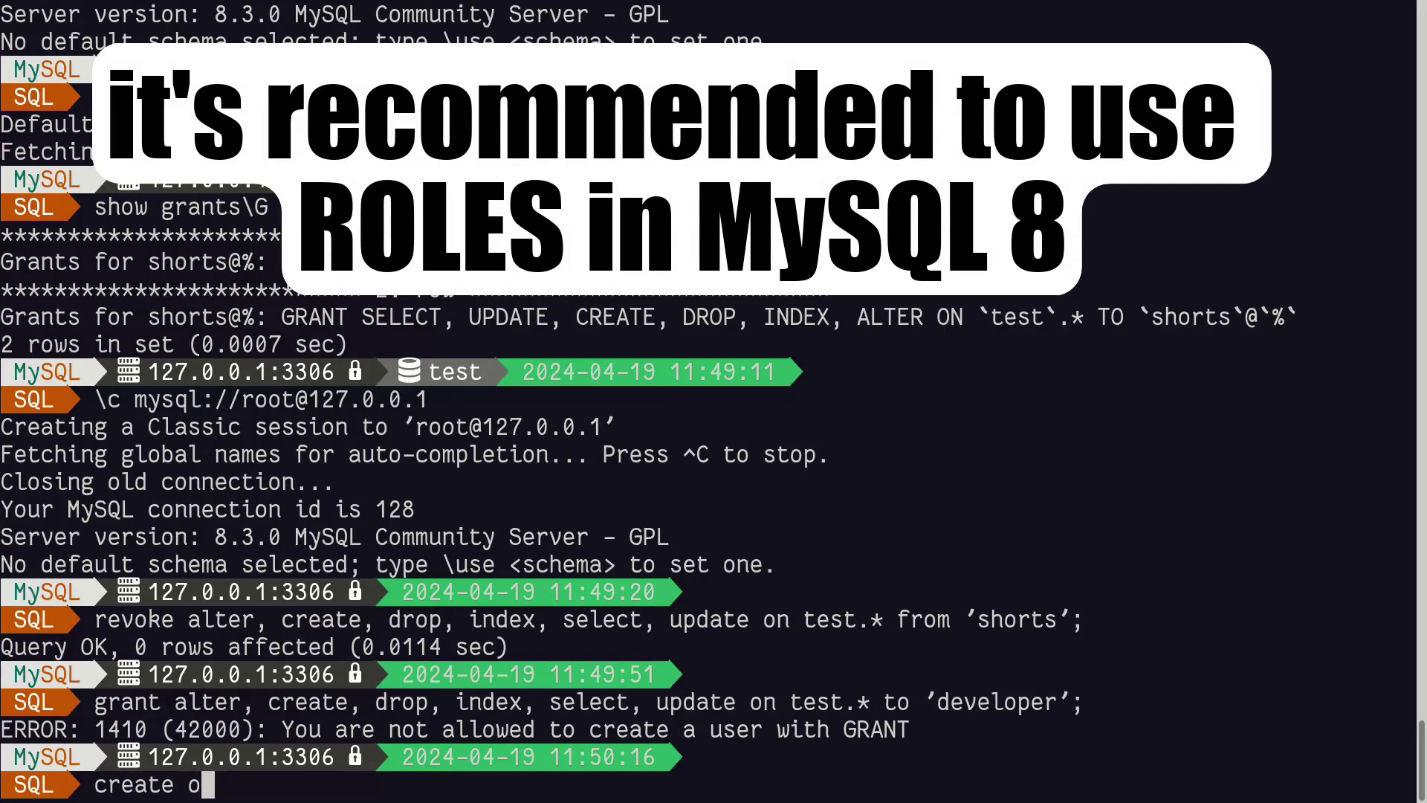
{"action": "type", "text": "role devel"}
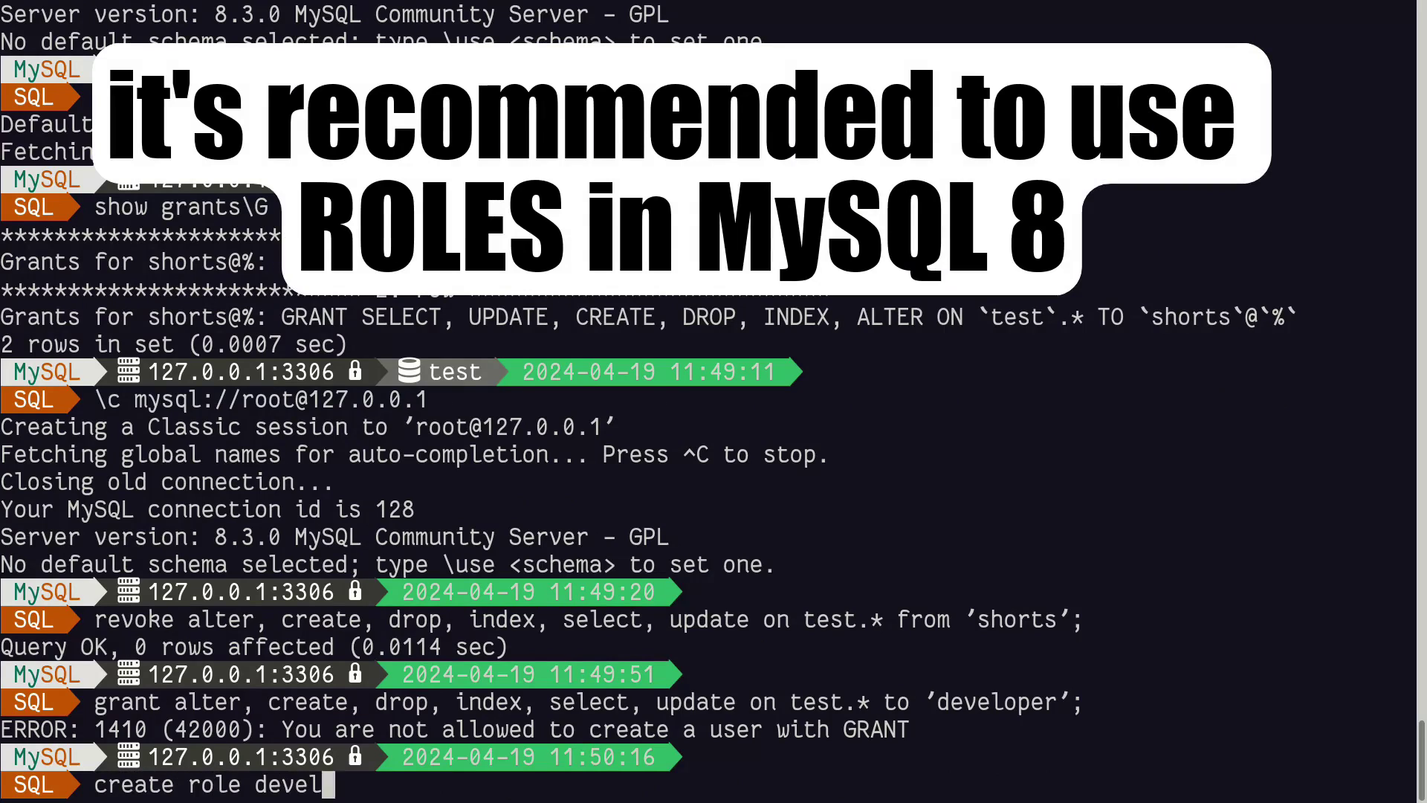
{"action": "type", "text": "oper;"}
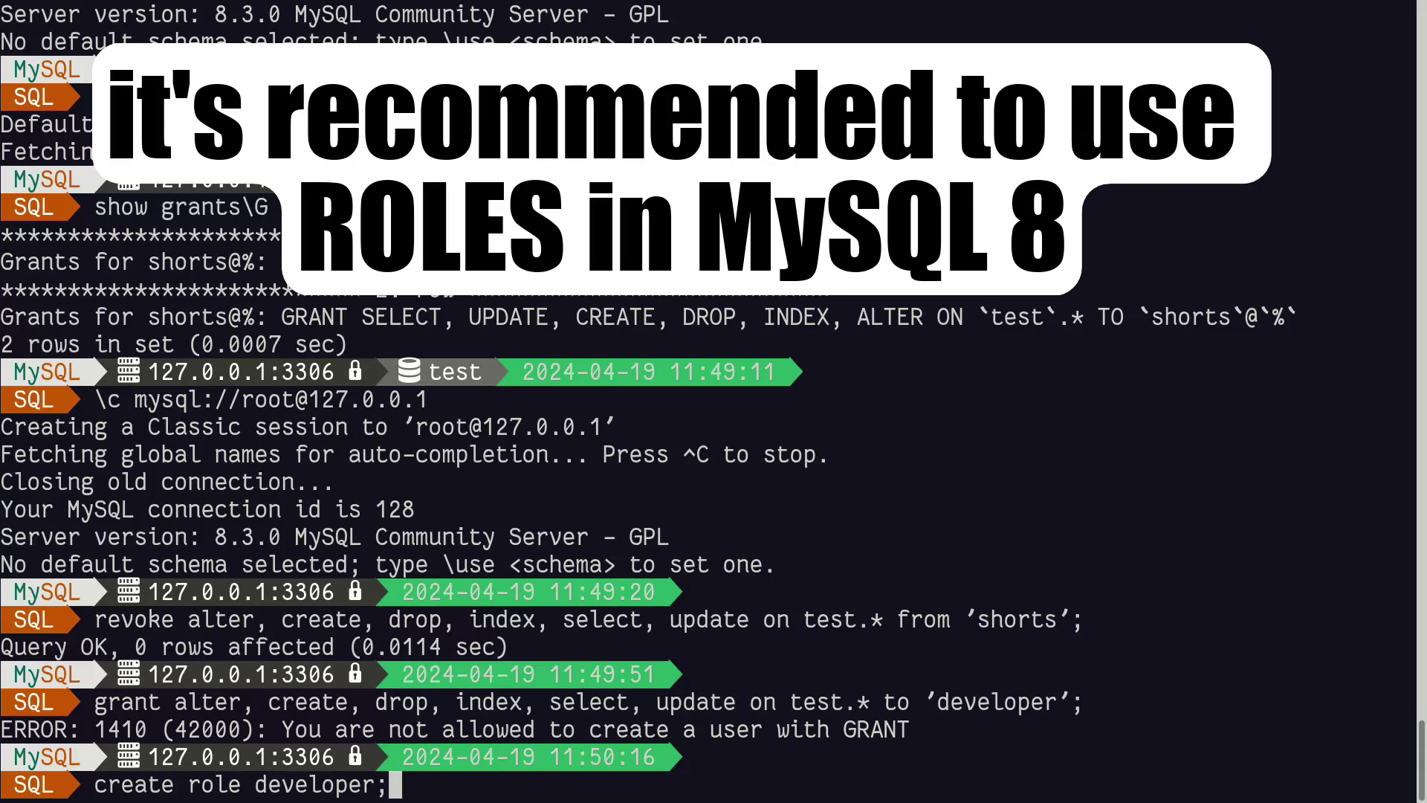
Step: Create role developer, give it the six test.* privileges, and grant developer to shorts
{"action": "key", "text": "Return"}
{"action": "key", "text": "Up"}
{"action": "key", "text": "Up"}
{"action": "key", "text": "Return"}
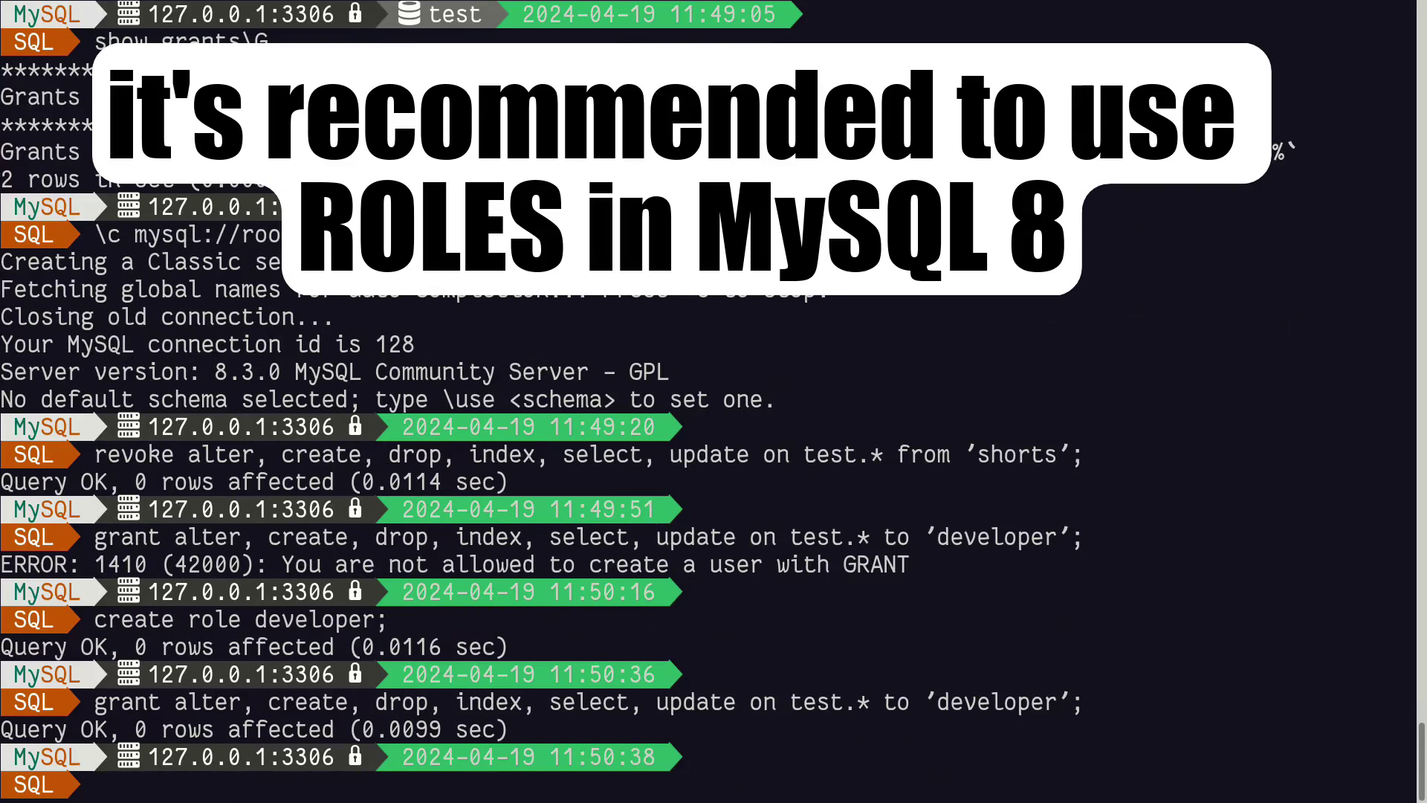
{"action": "type", "text": "grant "}
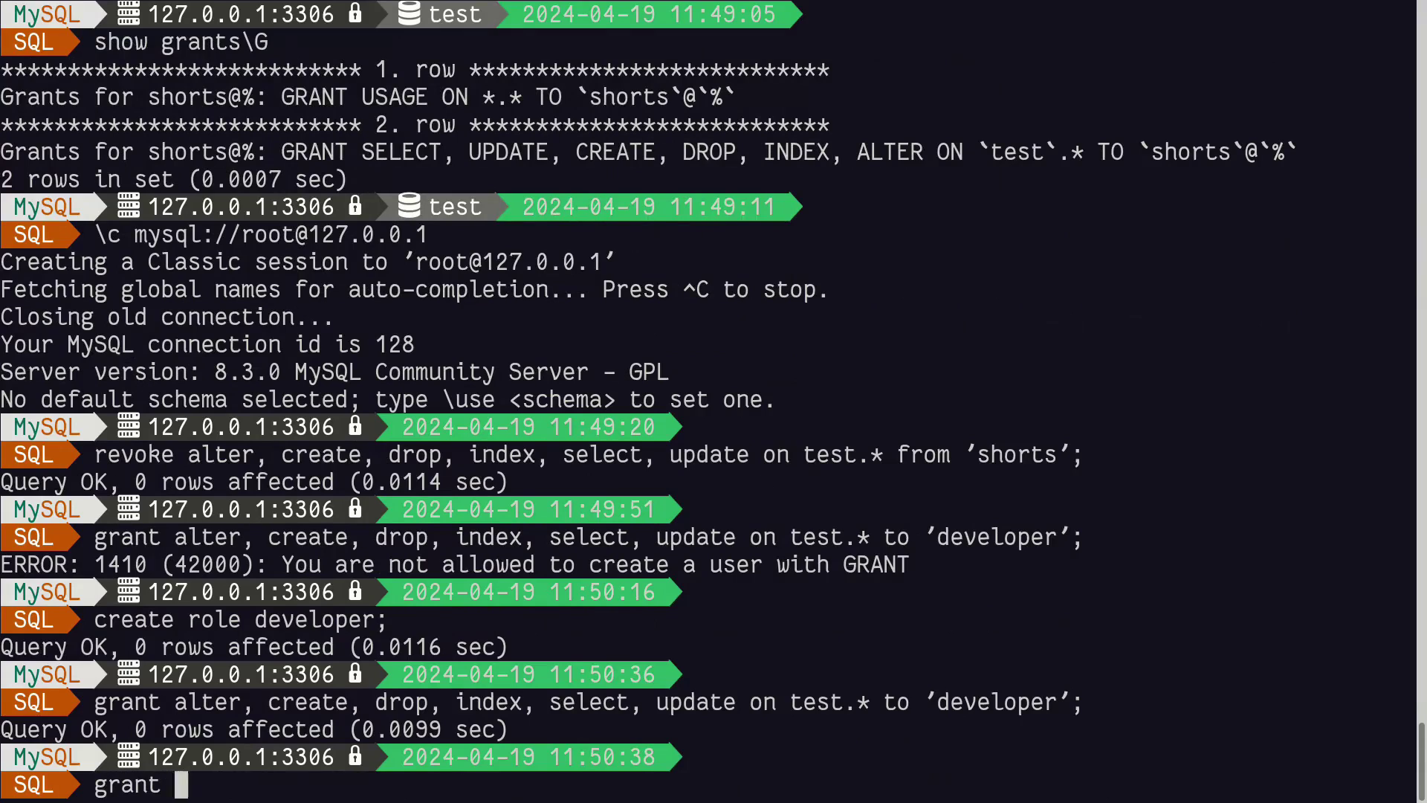
{"action": "type", "text": "developer to "}
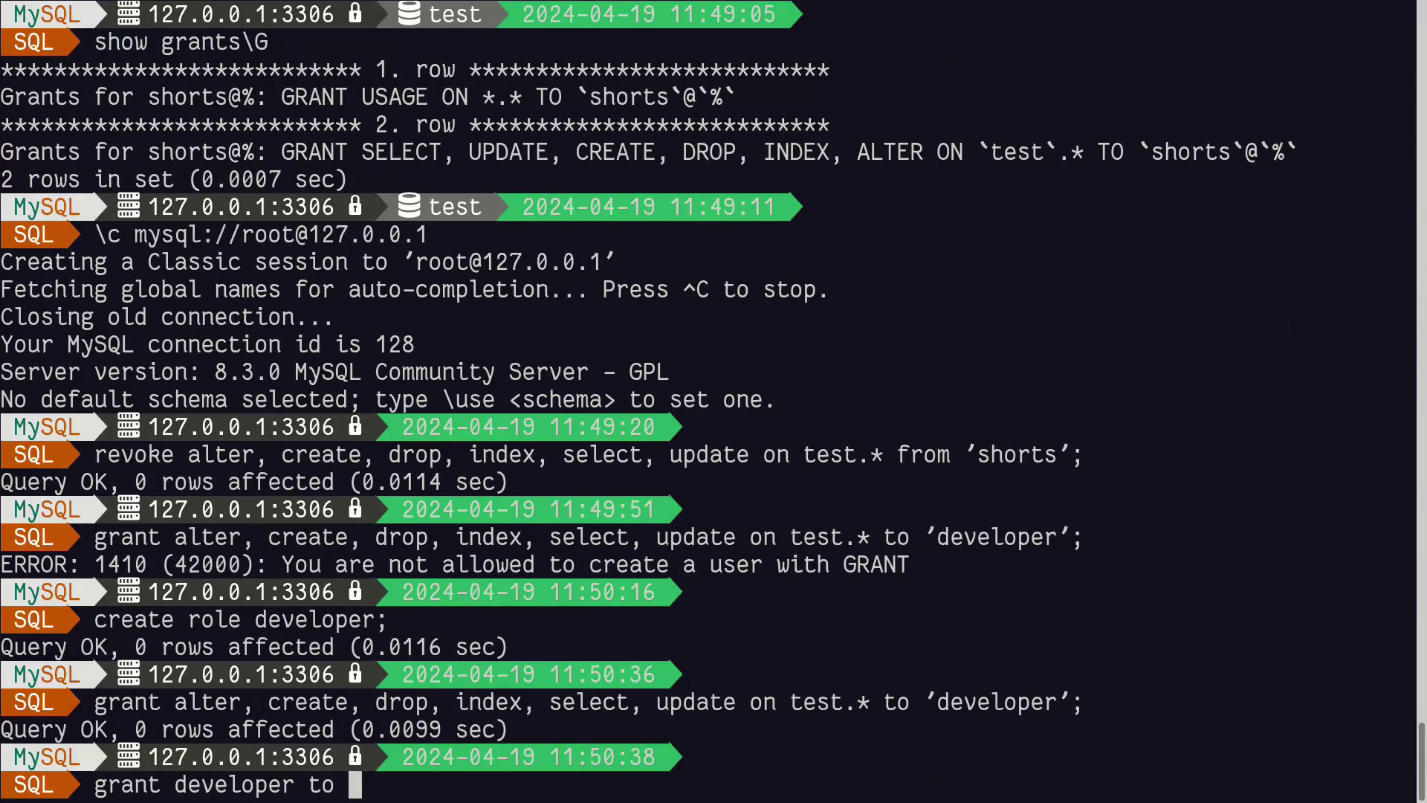
{"action": "type", "text": "shorts;"}
{"action": "key", "text": "ctrl+Left"}
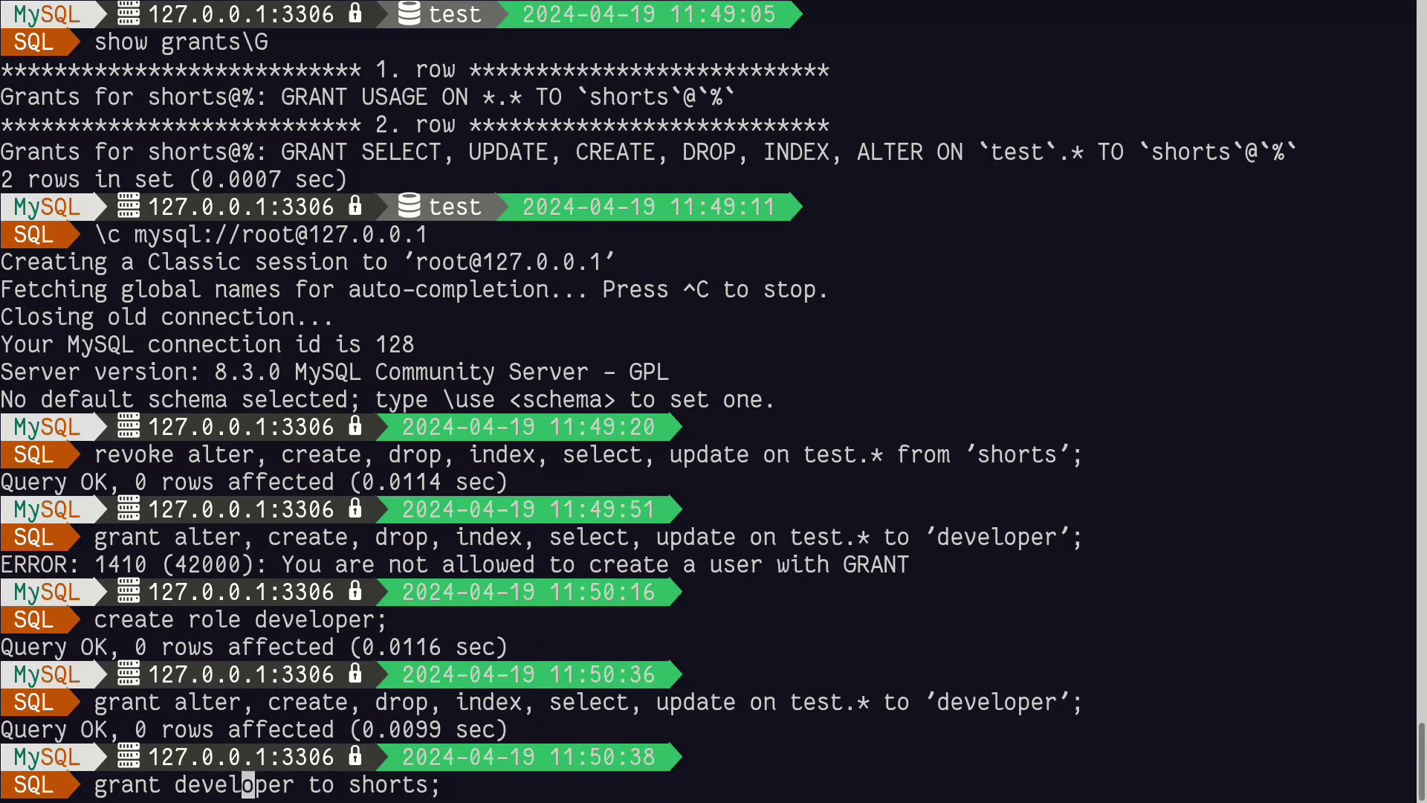
{"action": "key", "text": "Return"}
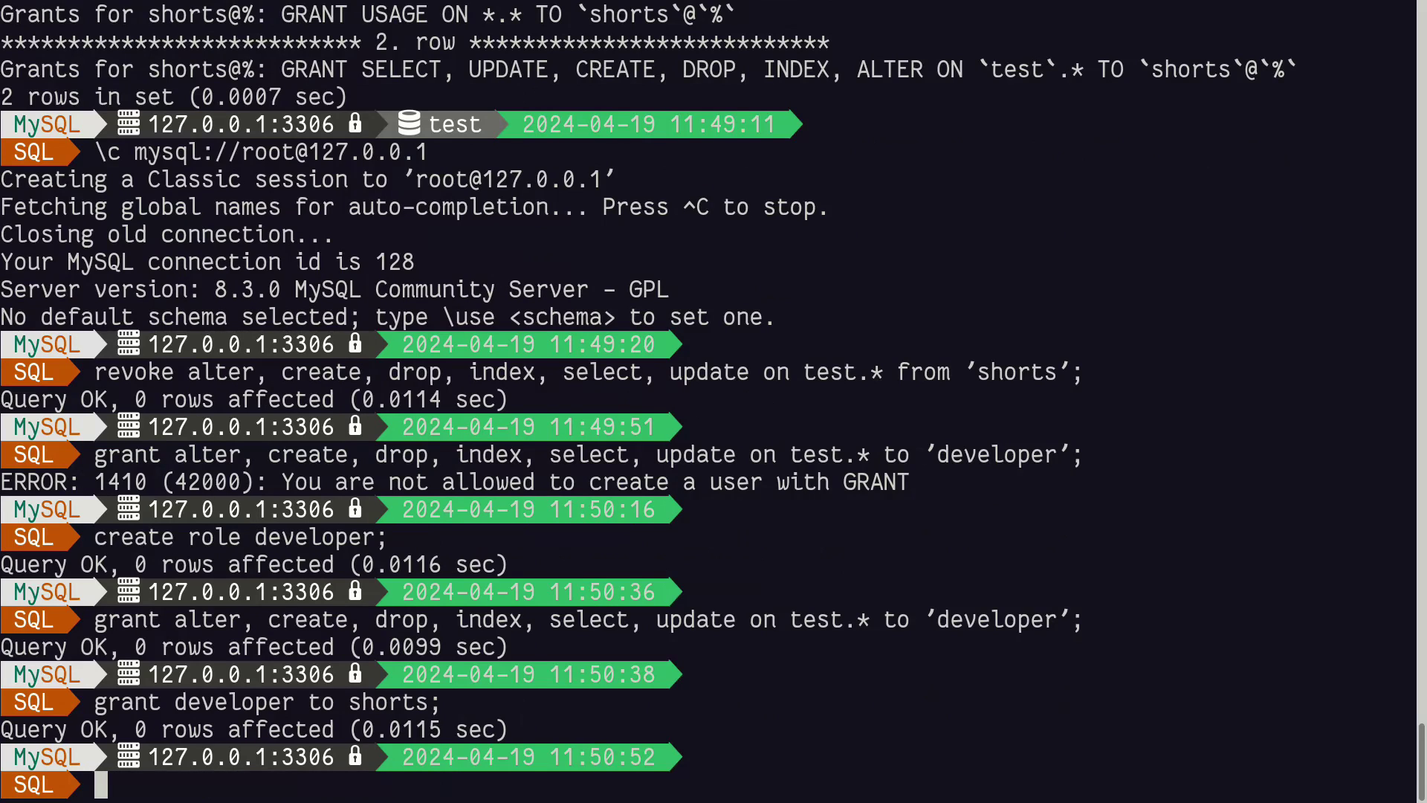
Step: Reconnect as shorts from command history, then check current_role() and show grants
{"action": "key", "text": "ctrl+r"}
{"action": "type", "text": "\\c"}
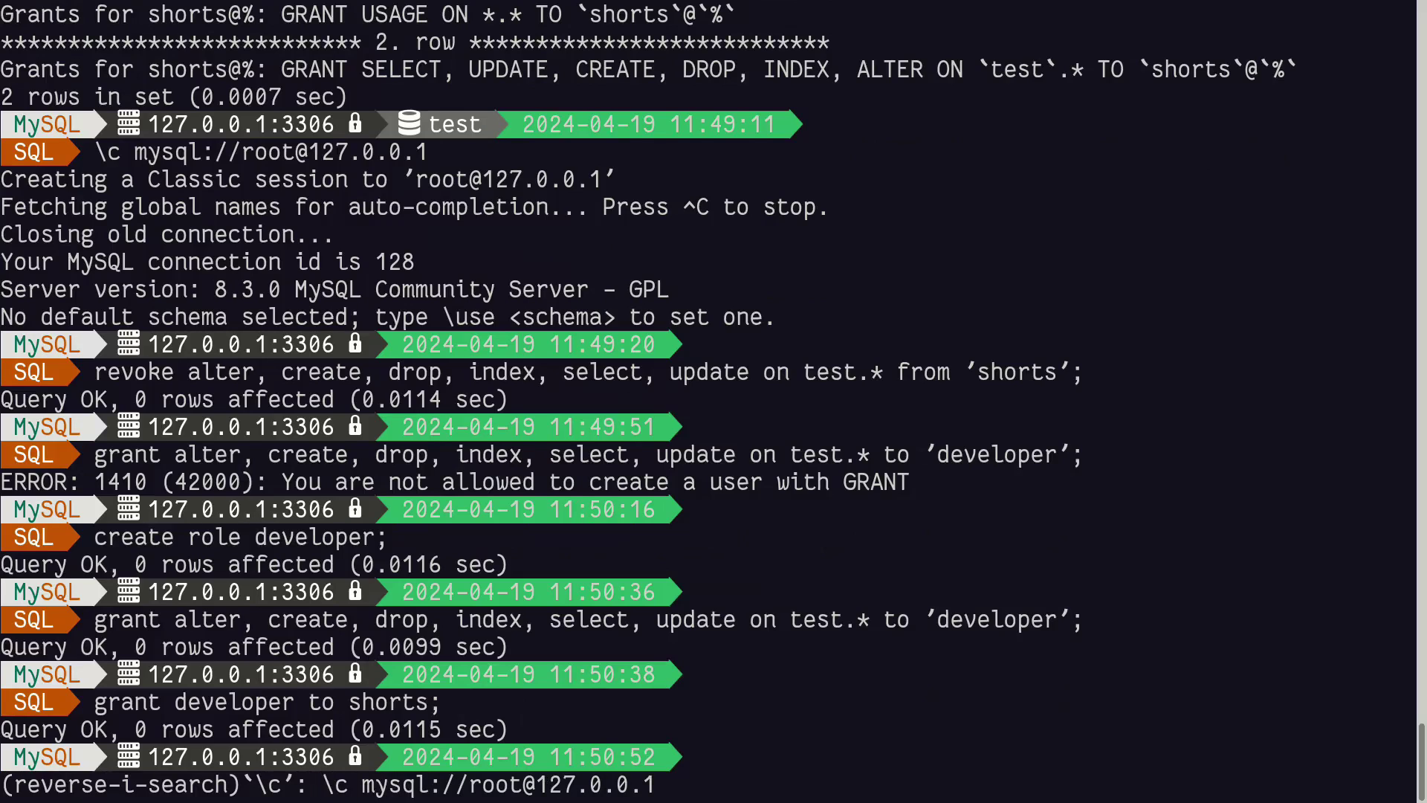
{"action": "key", "text": "ctrl+r"}
{"action": "key", "text": "Return"}
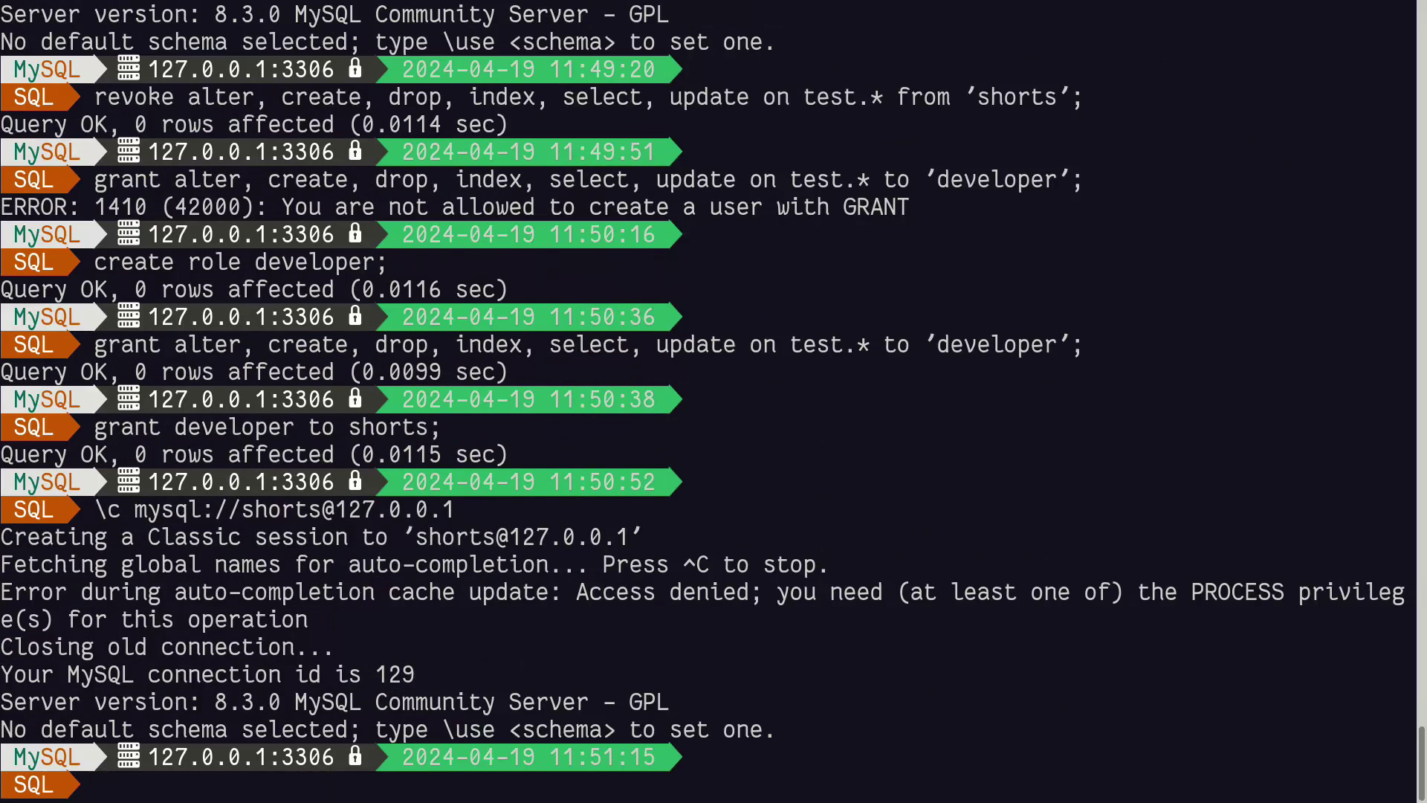
{"action": "type", "text": "select cur"}
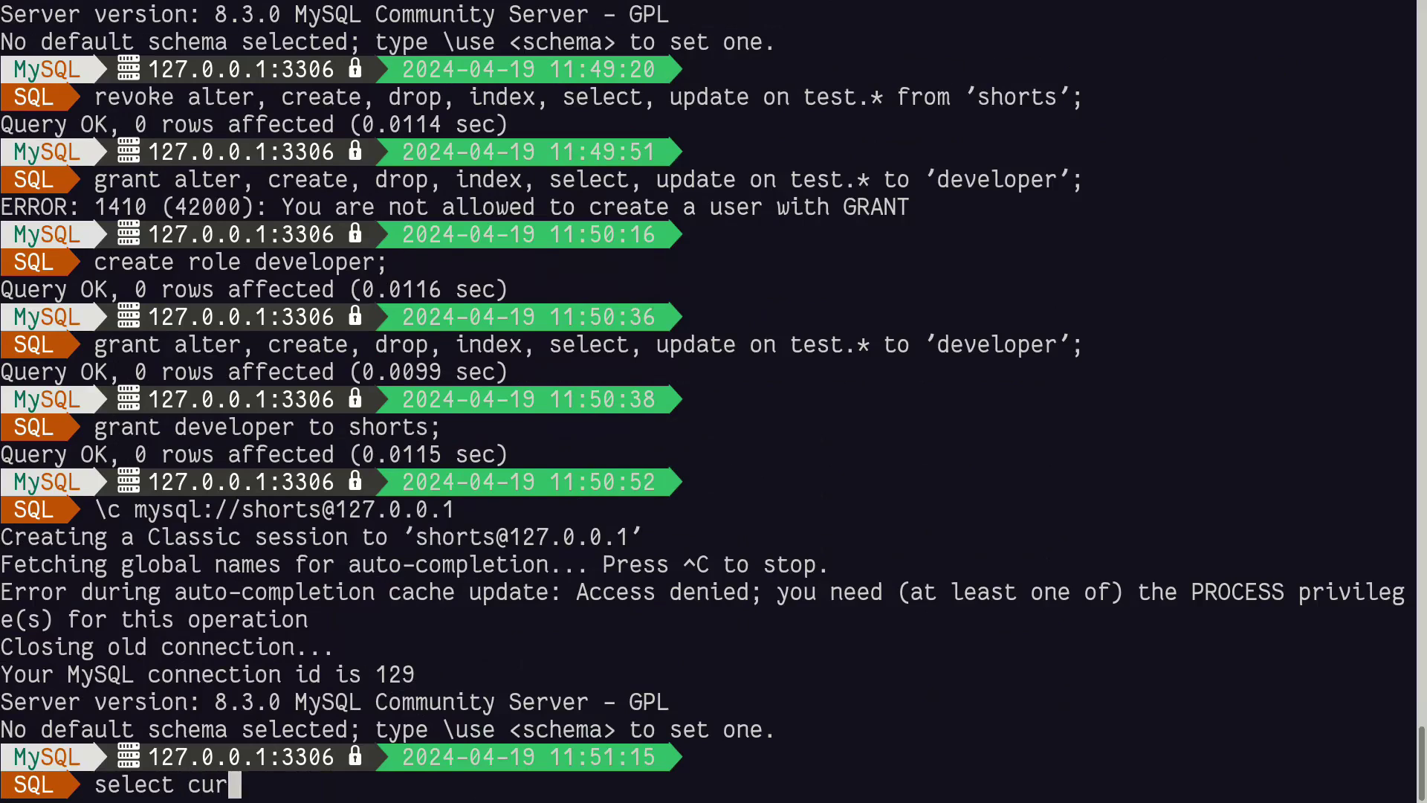
{"action": "type", "text": "rent_role();"}
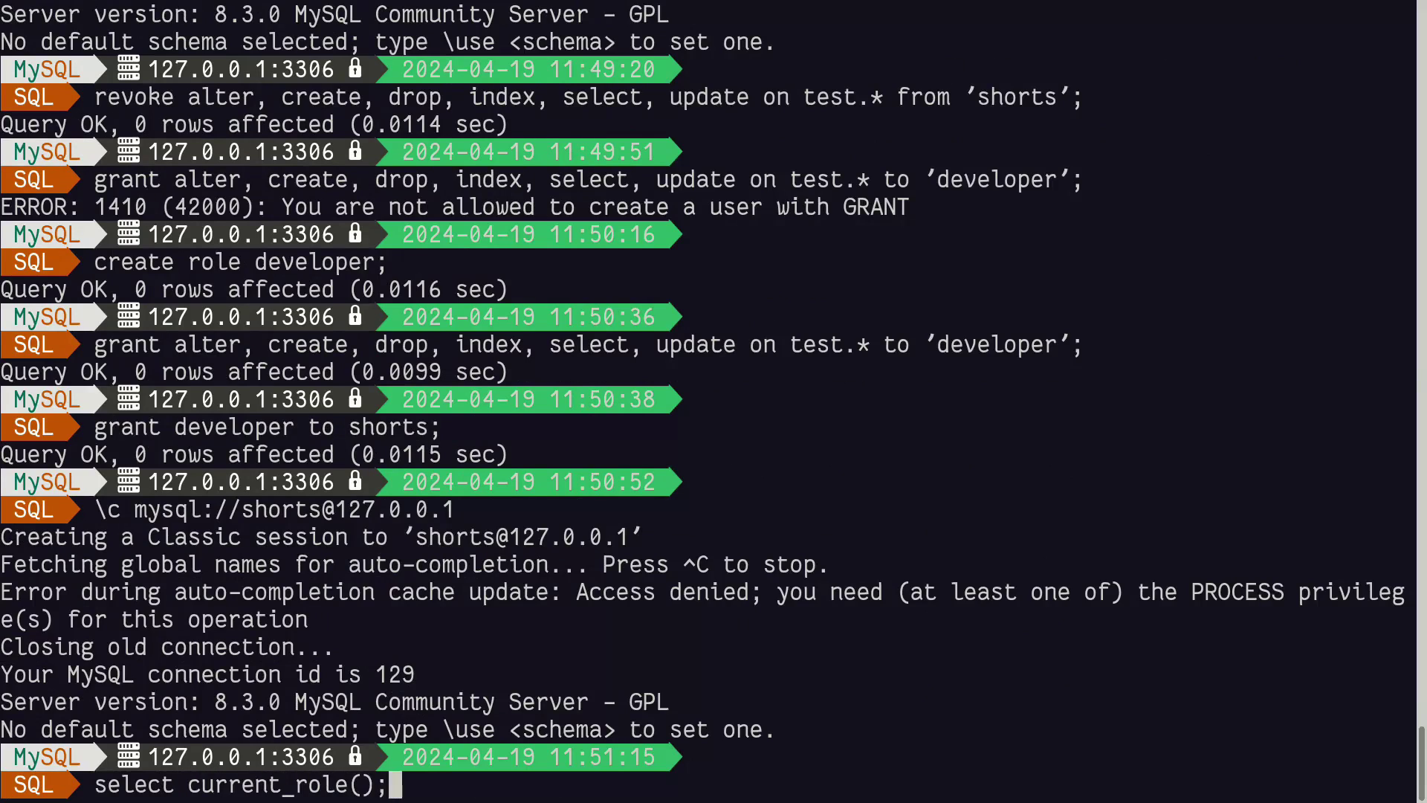
{"action": "key", "text": "Return"}
{"action": "type", "text": "show "}
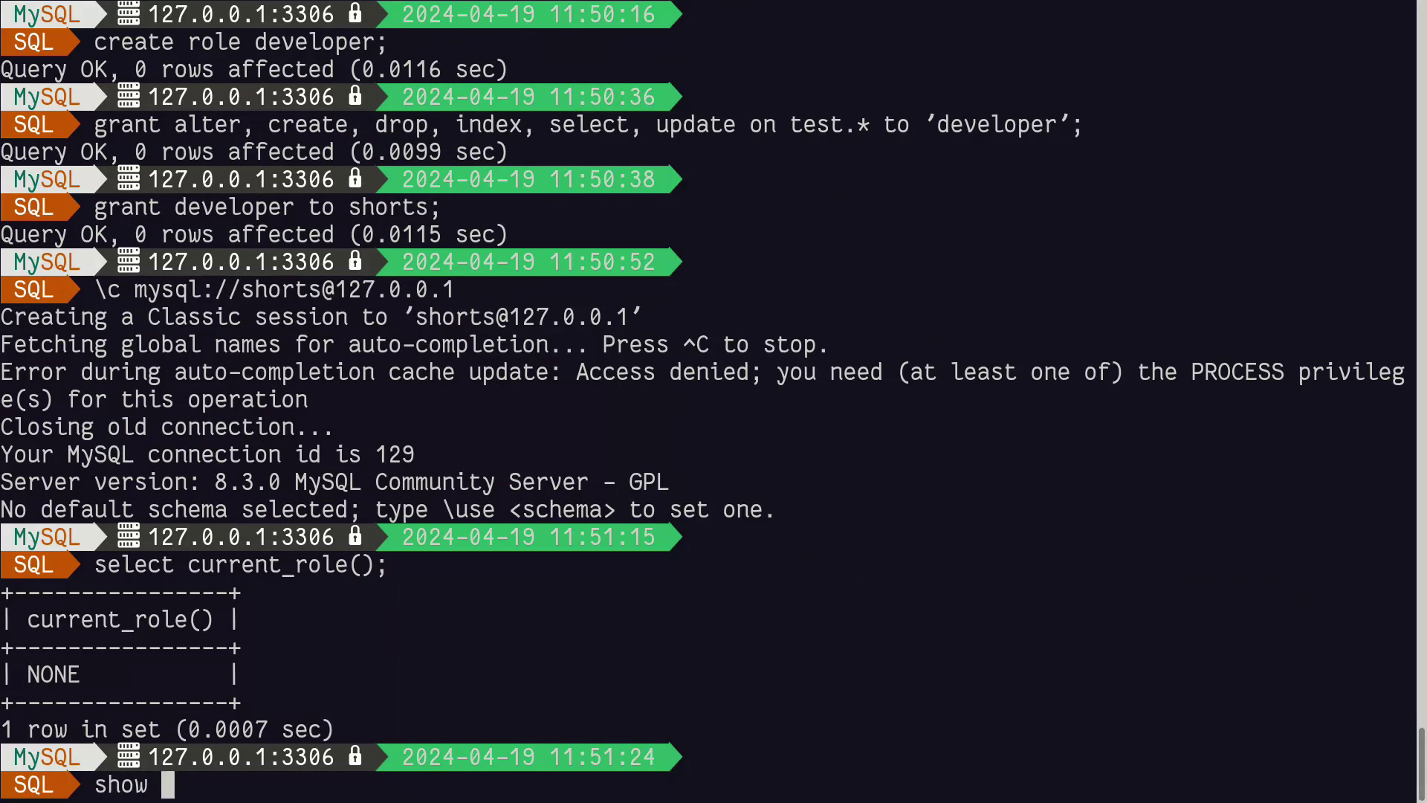
{"action": "type", "text": "grants\\G"}
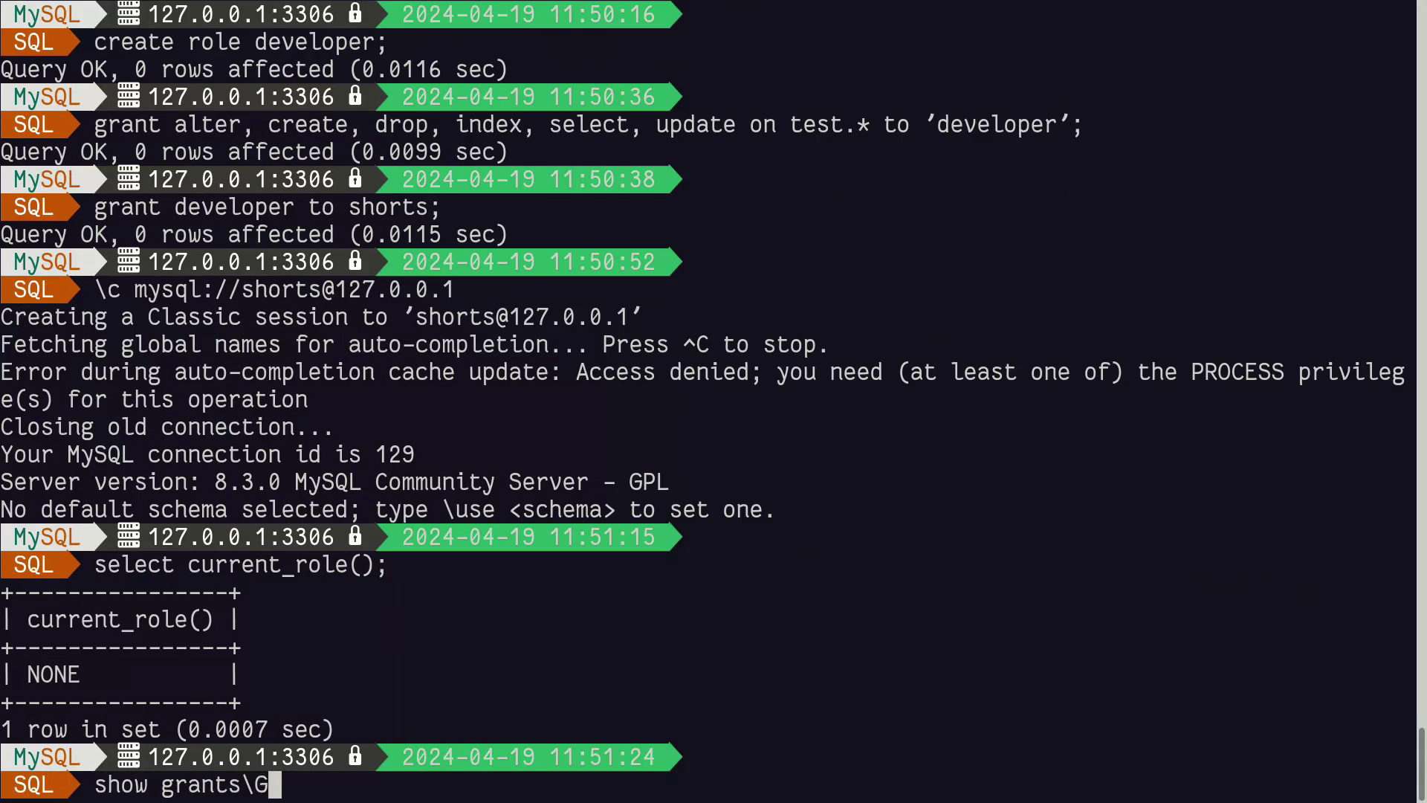
{"action": "key", "text": "Return"}
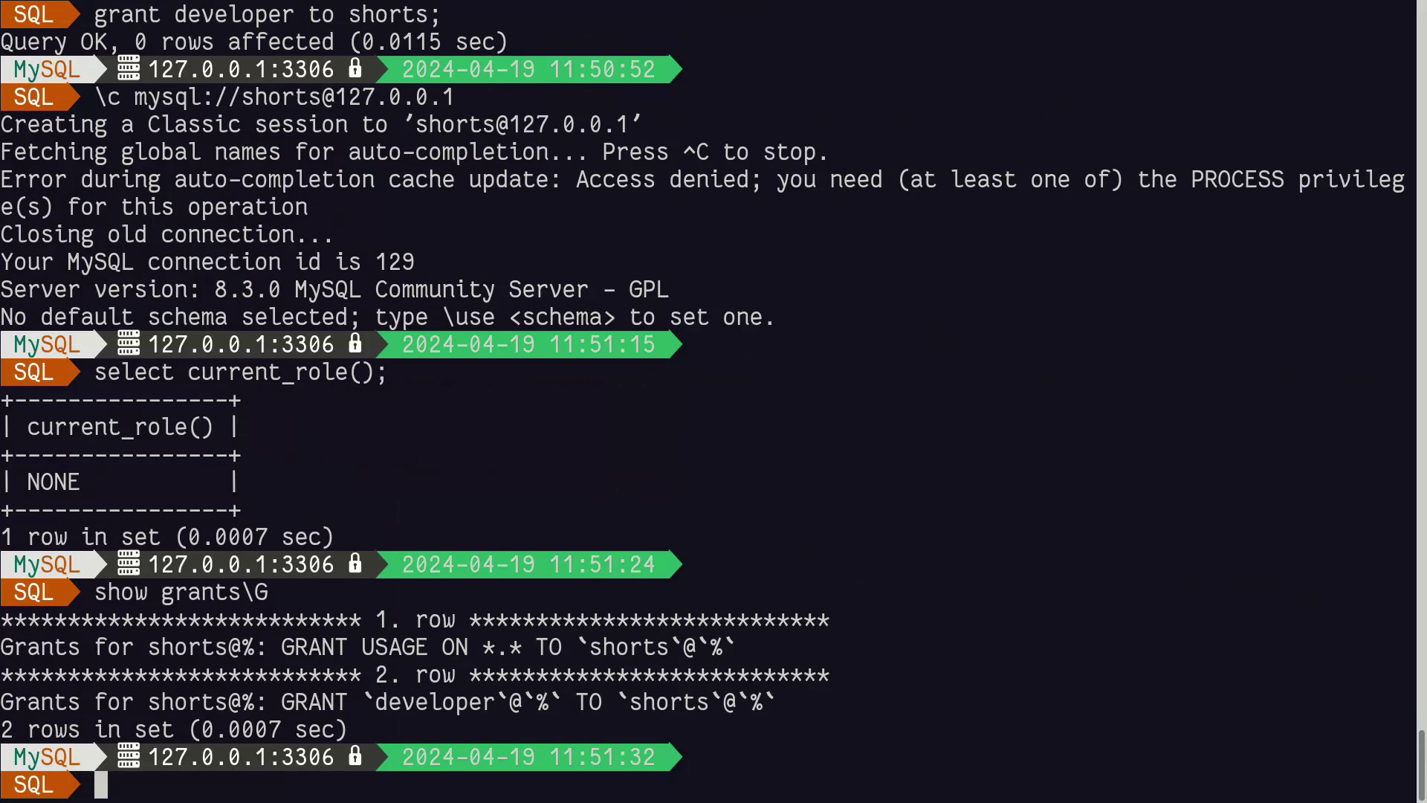
{"action": "type", "text": "set role"}
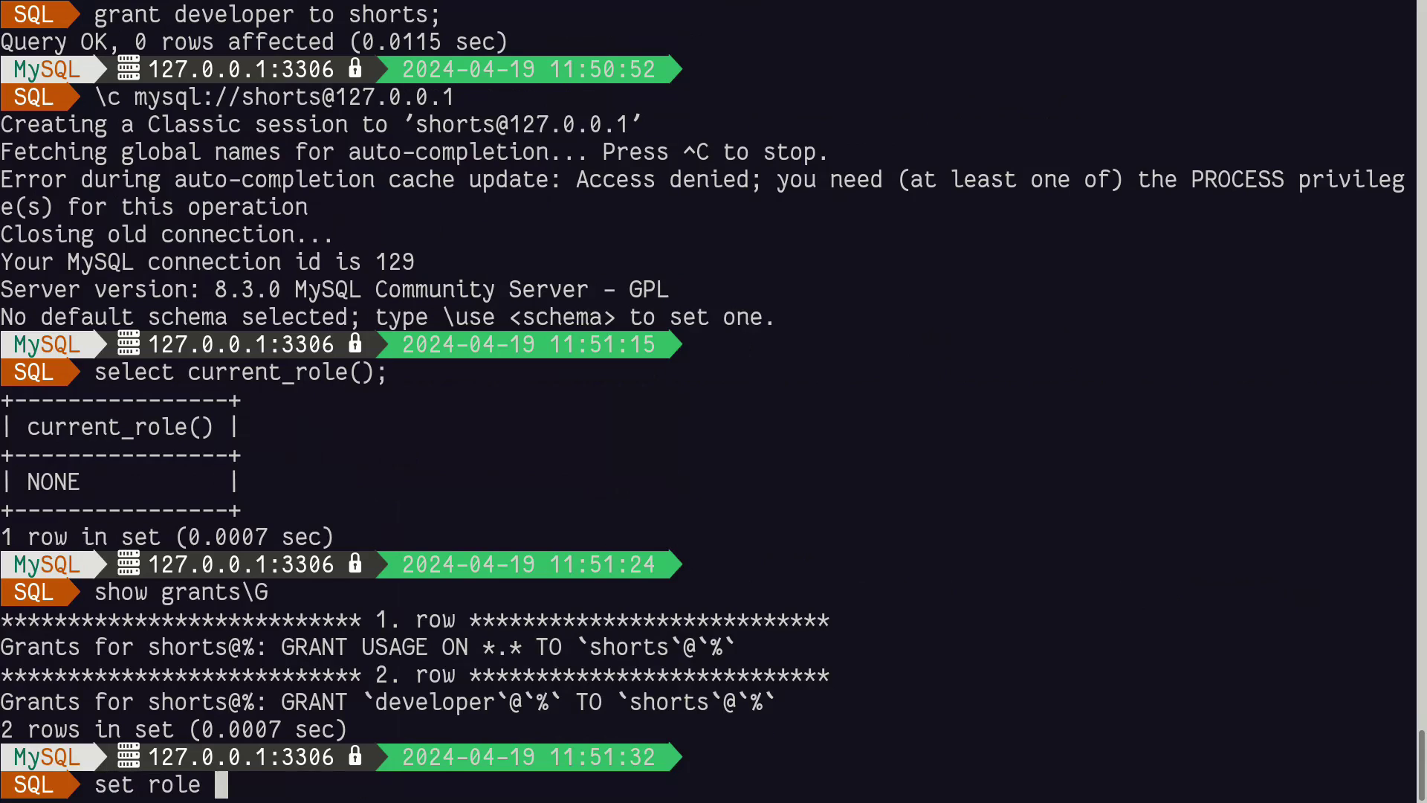
{"action": "type", "text": "eloper"}
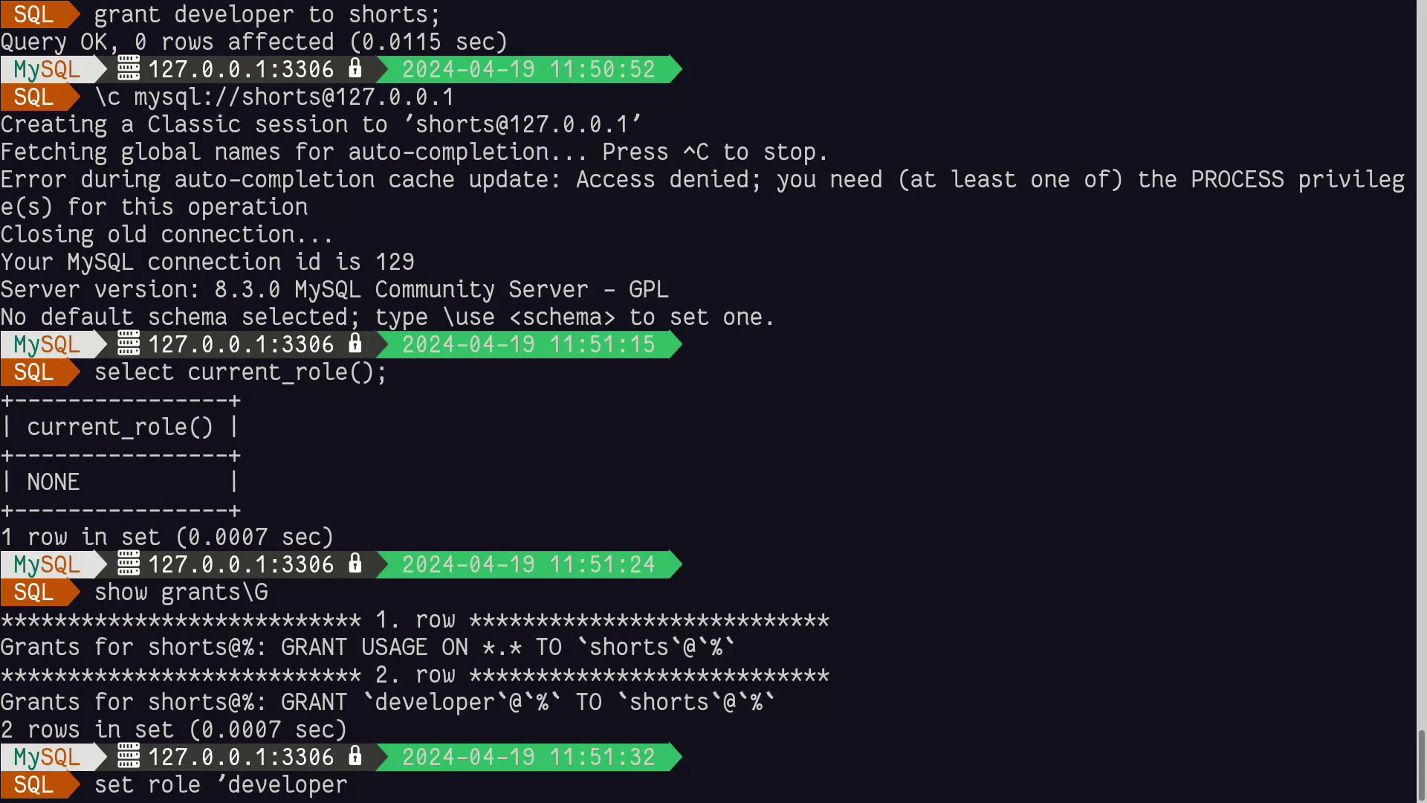
{"action": "type", "text": "';"}
Step: Set role developer, recheck grants, list test's 39 tables, and confirm current_role() returns developer
{"action": "key", "text": "Return"}
{"action": "key", "text": "Up"}
{"action": "key", "text": "Up"}
{"action": "key", "text": "Return"}
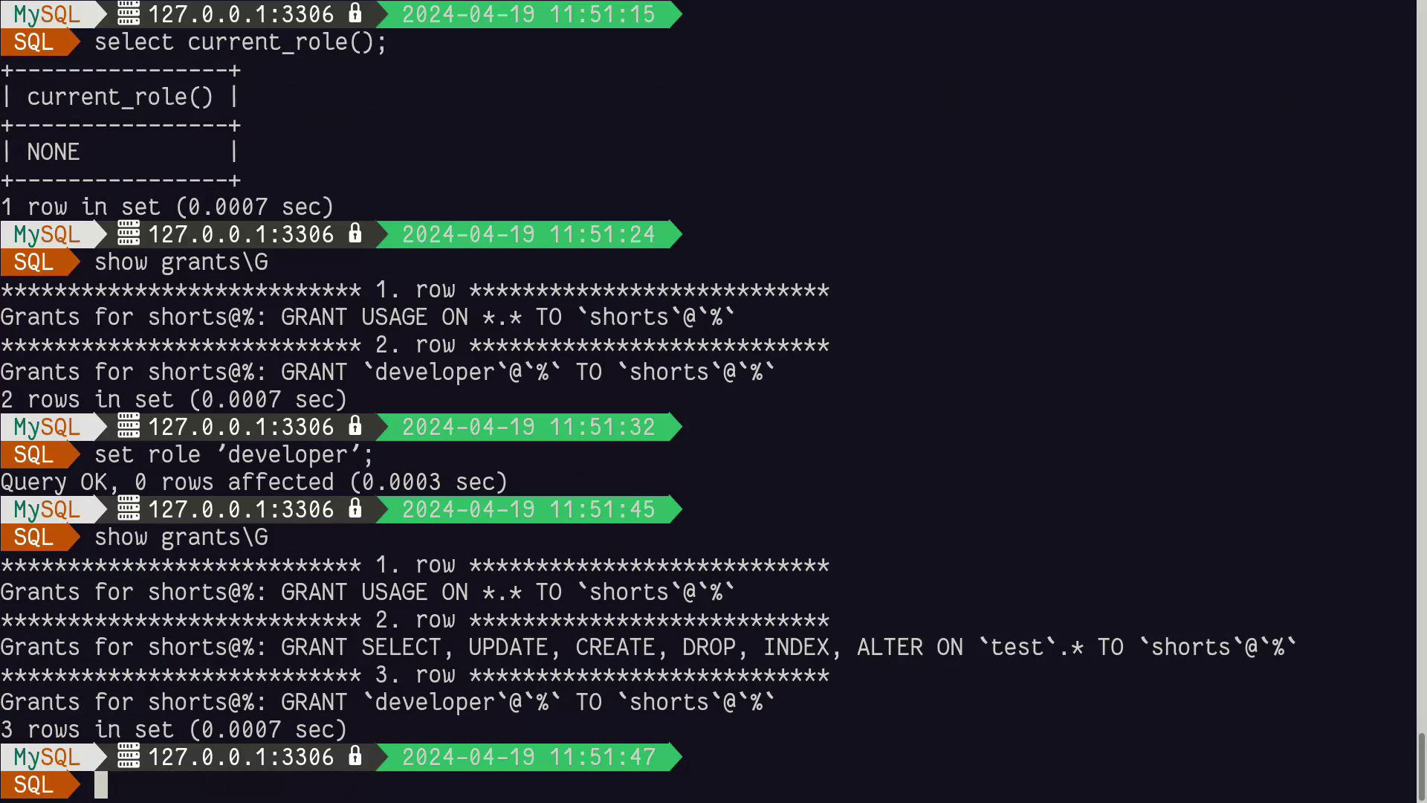
{"action": "type", "text": "test"}
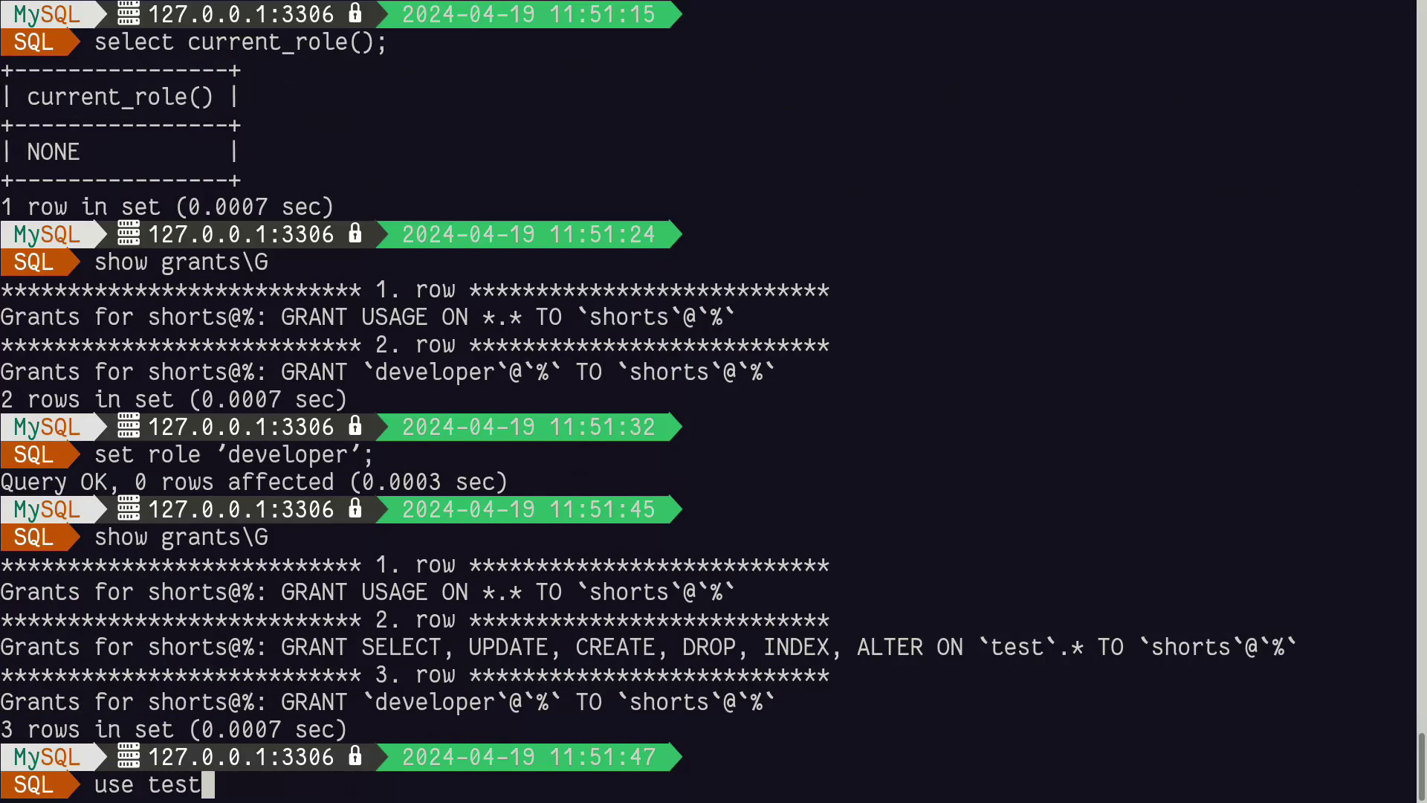
{"action": "type", "text": ";"}
{"action": "key", "text": "Return"}
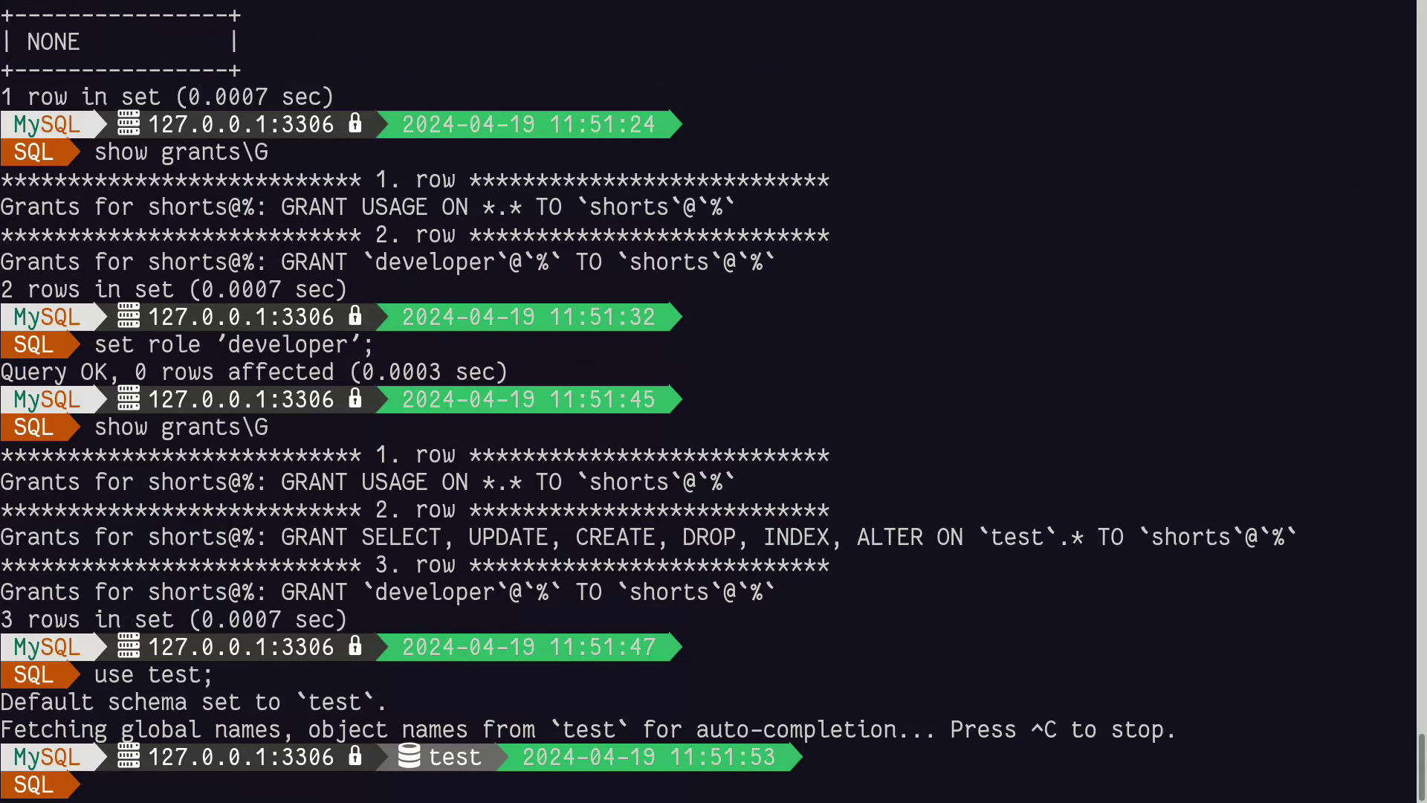
{"action": "type", "text": "elect * fro"}
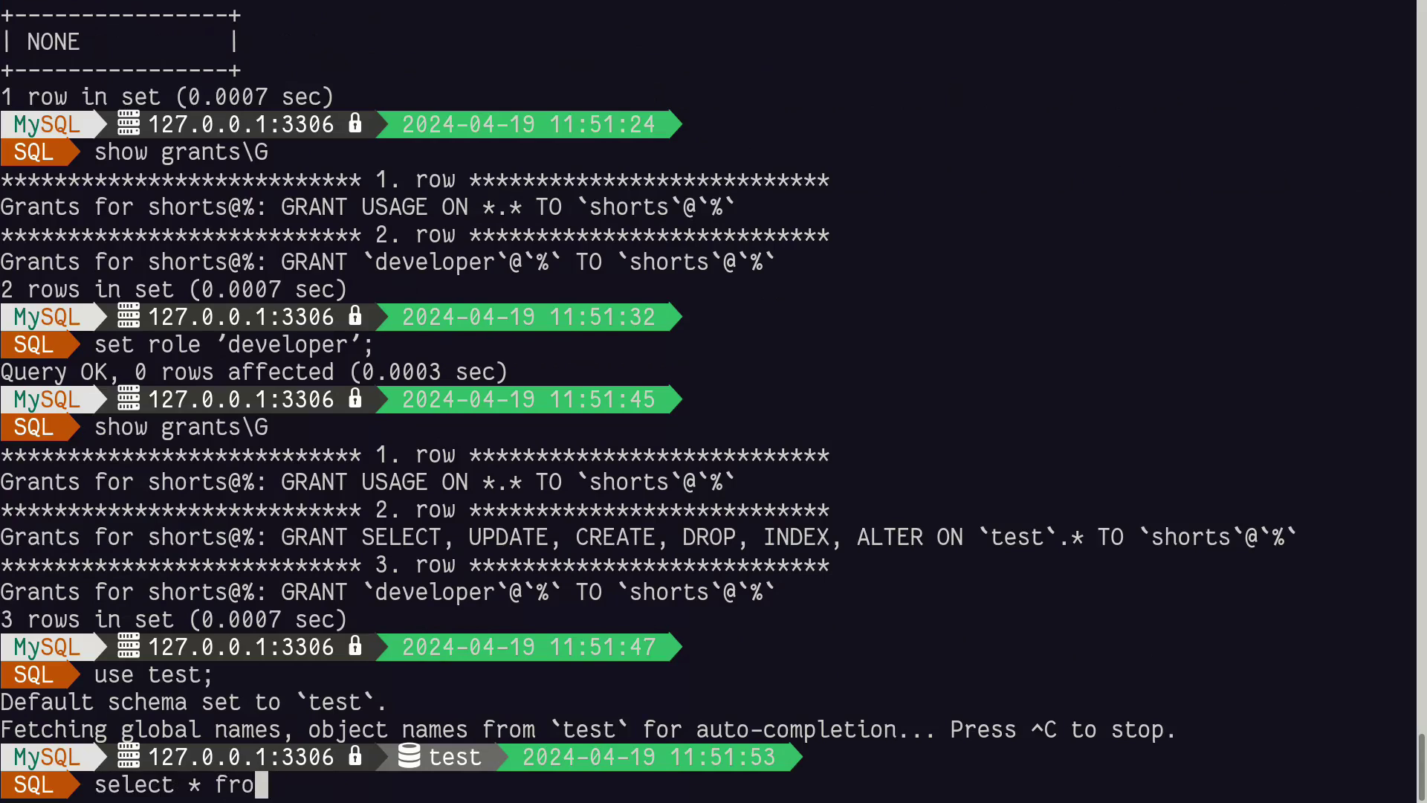
{"action": "key", "text": "ctrl+u"}
{"action": "type", "text": "show tables;"}
{"action": "key", "text": "Return"}
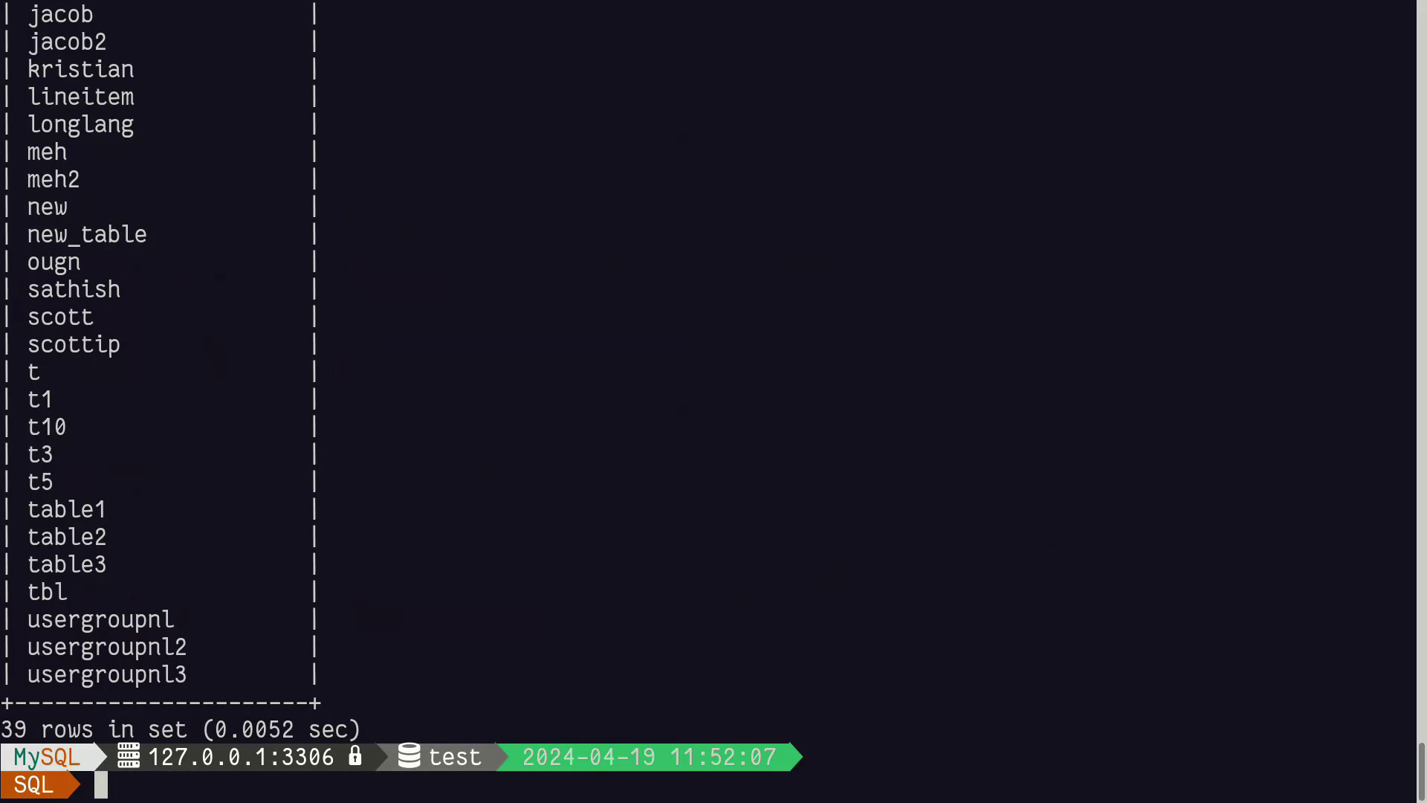
{"action": "key", "text": "Up"}
{"action": "key", "text": "Up"}
{"action": "key", "text": "Up"}
{"action": "key", "text": "Return"}
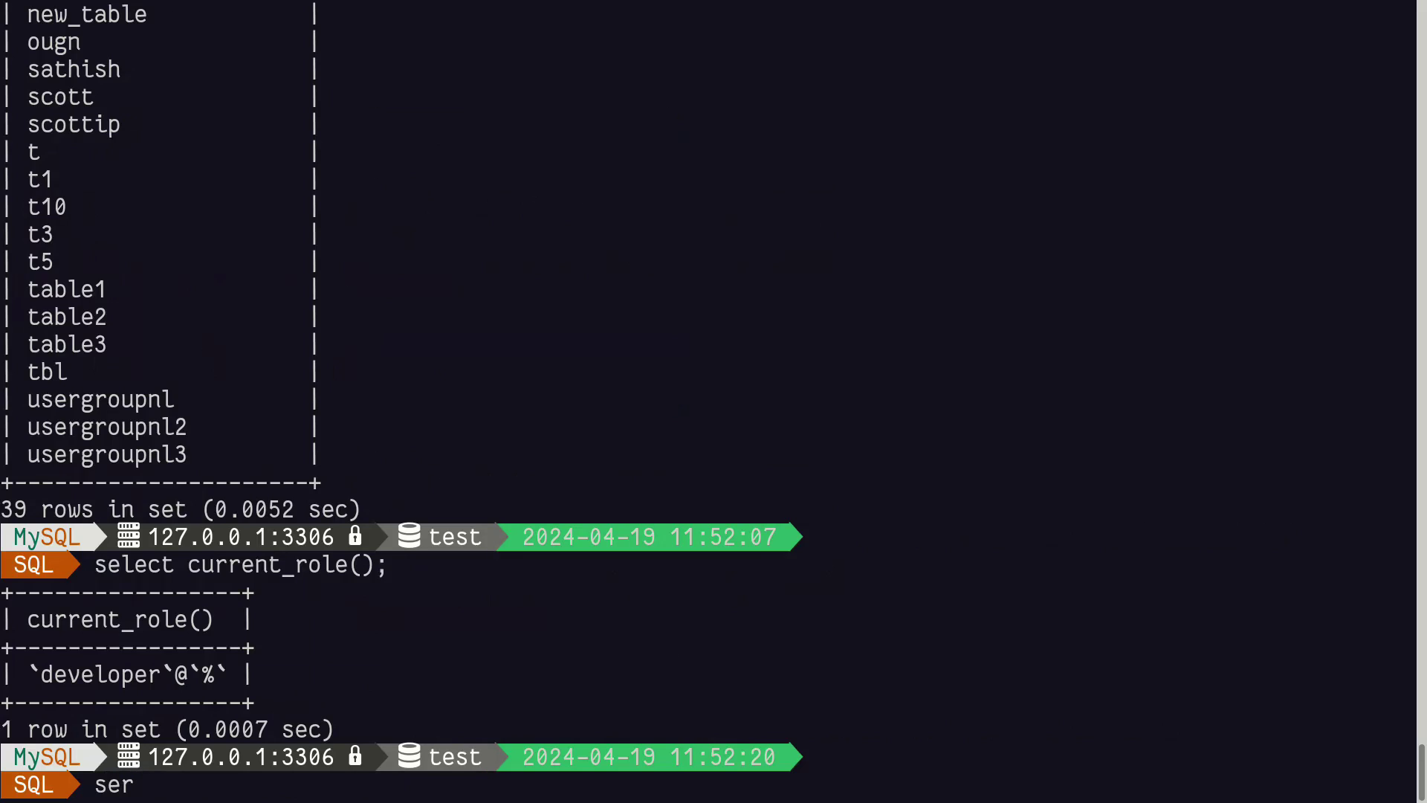
{"action": "type", "text": "role "}
{"action": "type", "text": "none;"}
Step: Run SET ROLE NONE, confirm current_role() is NONE, and see SHOW TABLES fail with error 1044
{"action": "key", "text": "Return"}
{"action": "key", "text": "Up"}
{"action": "key", "text": "Up"}
{"action": "key", "text": "Return"}
{"action": "key", "text": "Up"}
{"action": "key", "text": "Up"}
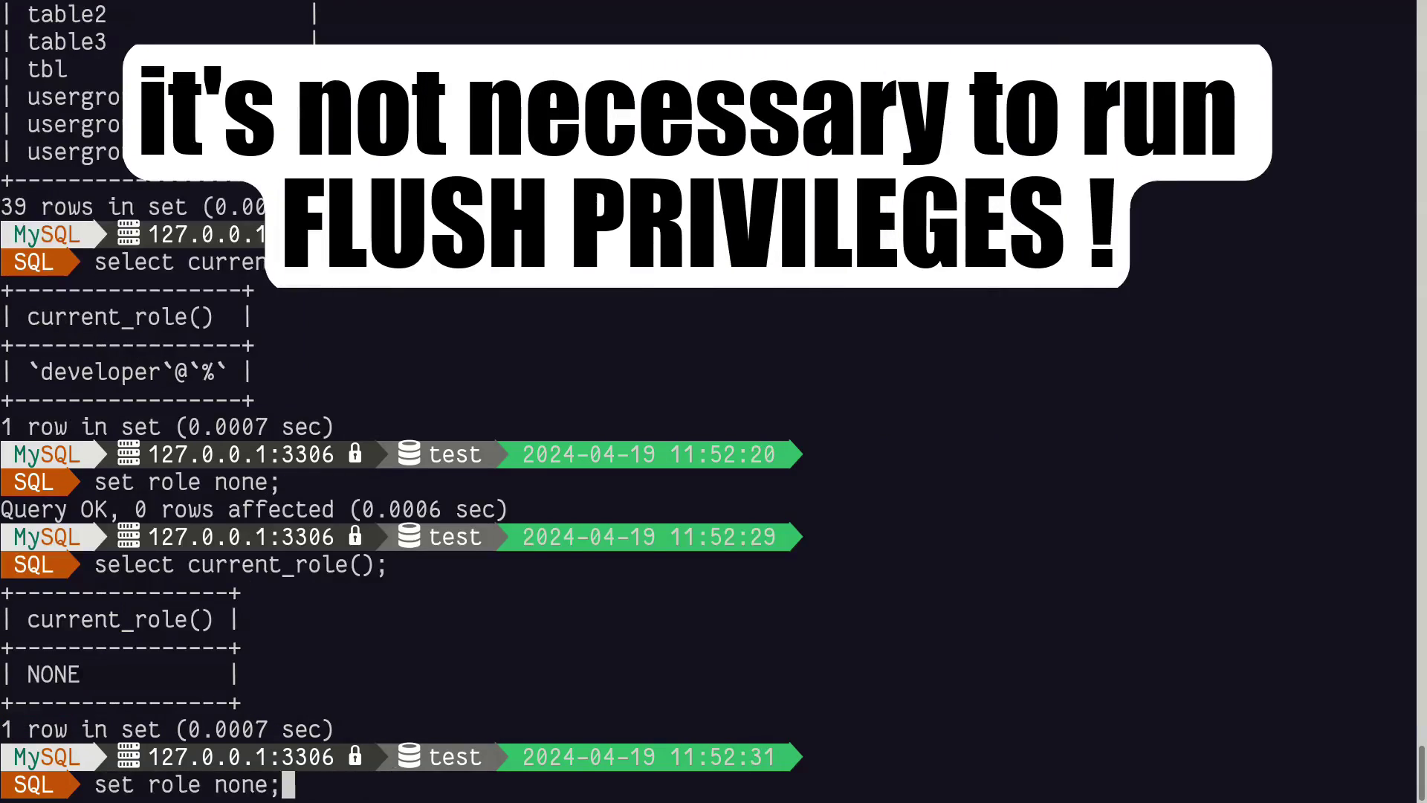
{"action": "key", "text": "Up"}
{"action": "key", "text": "Return"}
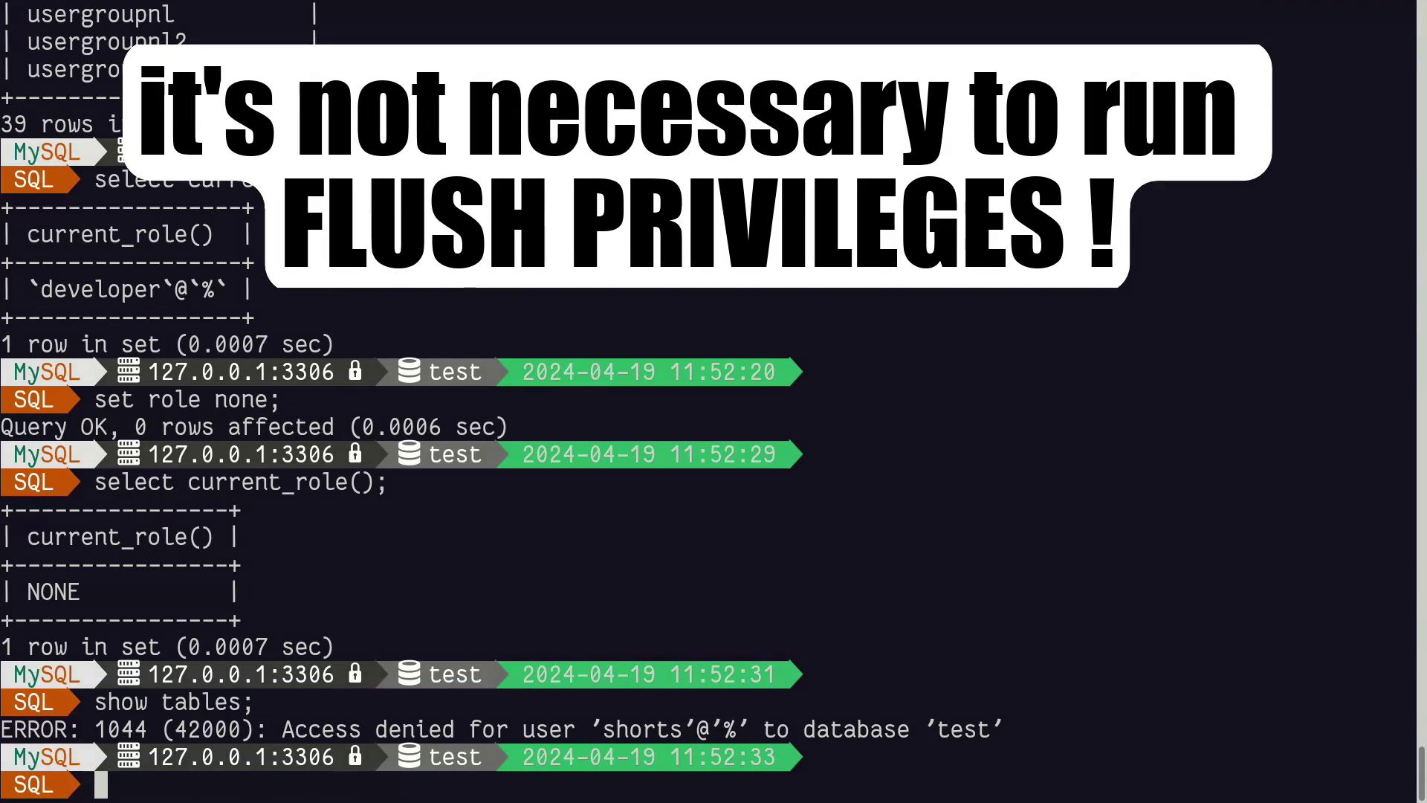
{"action": "key", "text": "ctrl+r"}
{"action": "type", "text": "\\c"}
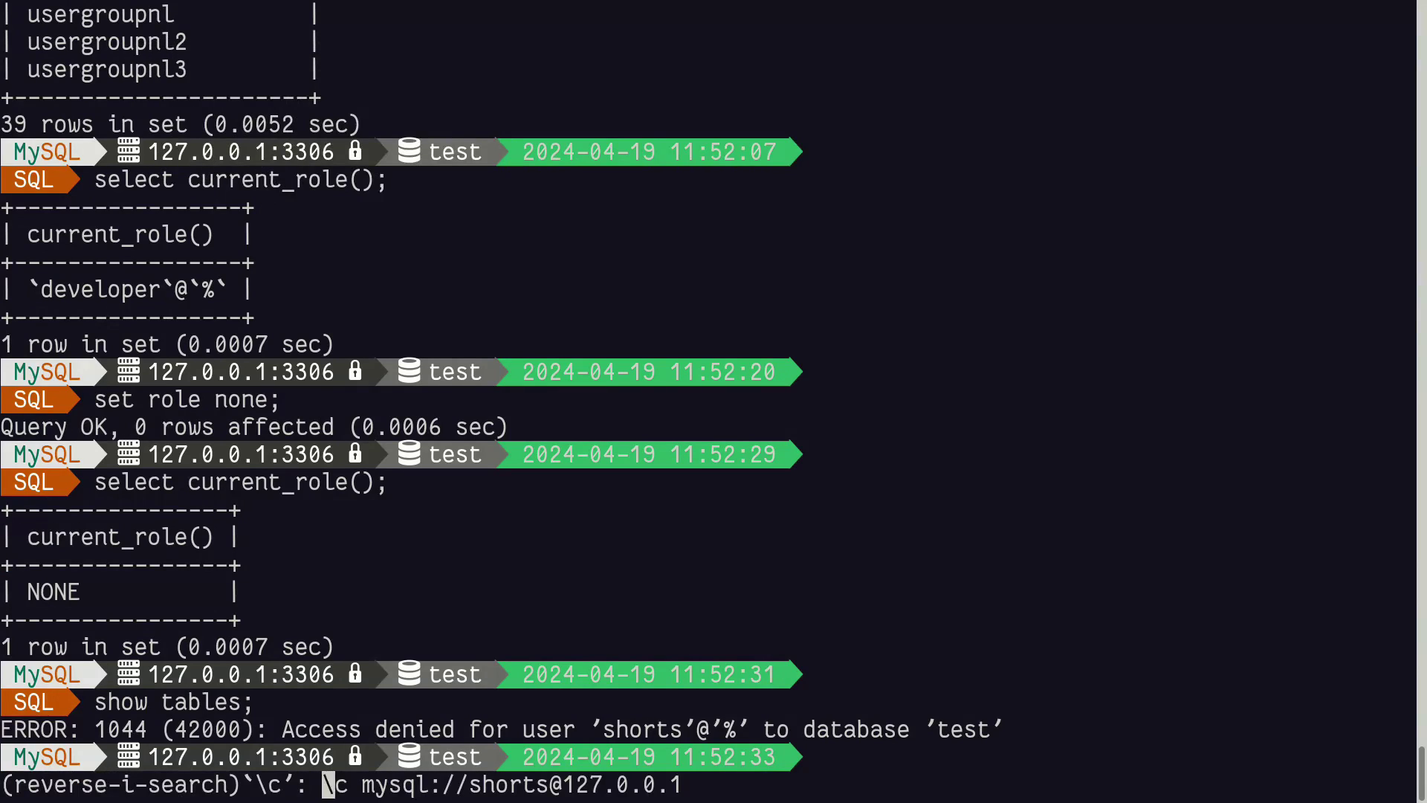
Step: Reconnect as root and run set default role 'developer' to 'shorts'
{"action": "key", "text": "ctrl+r"}
{"action": "key", "text": "Return"}
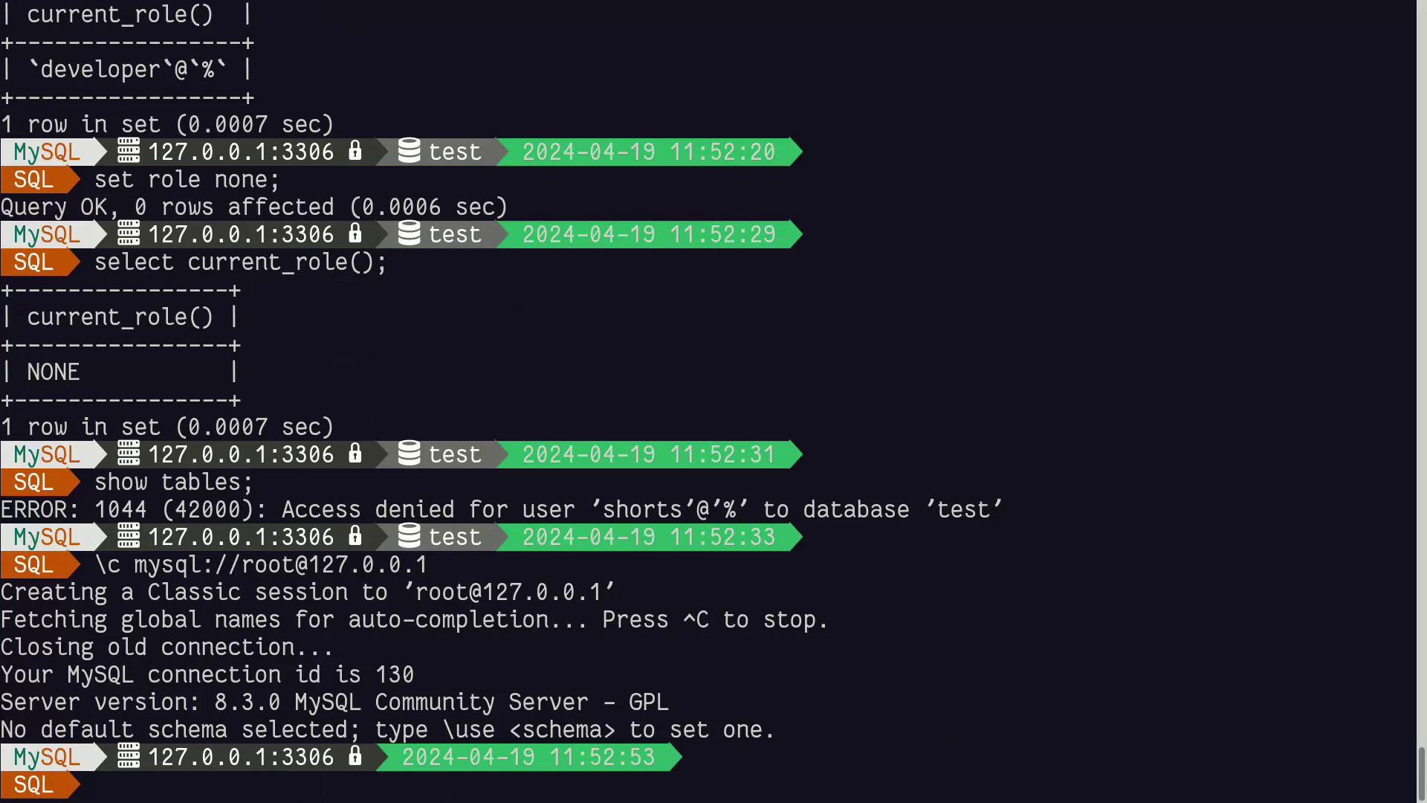
{"action": "type", "text": "set de"}
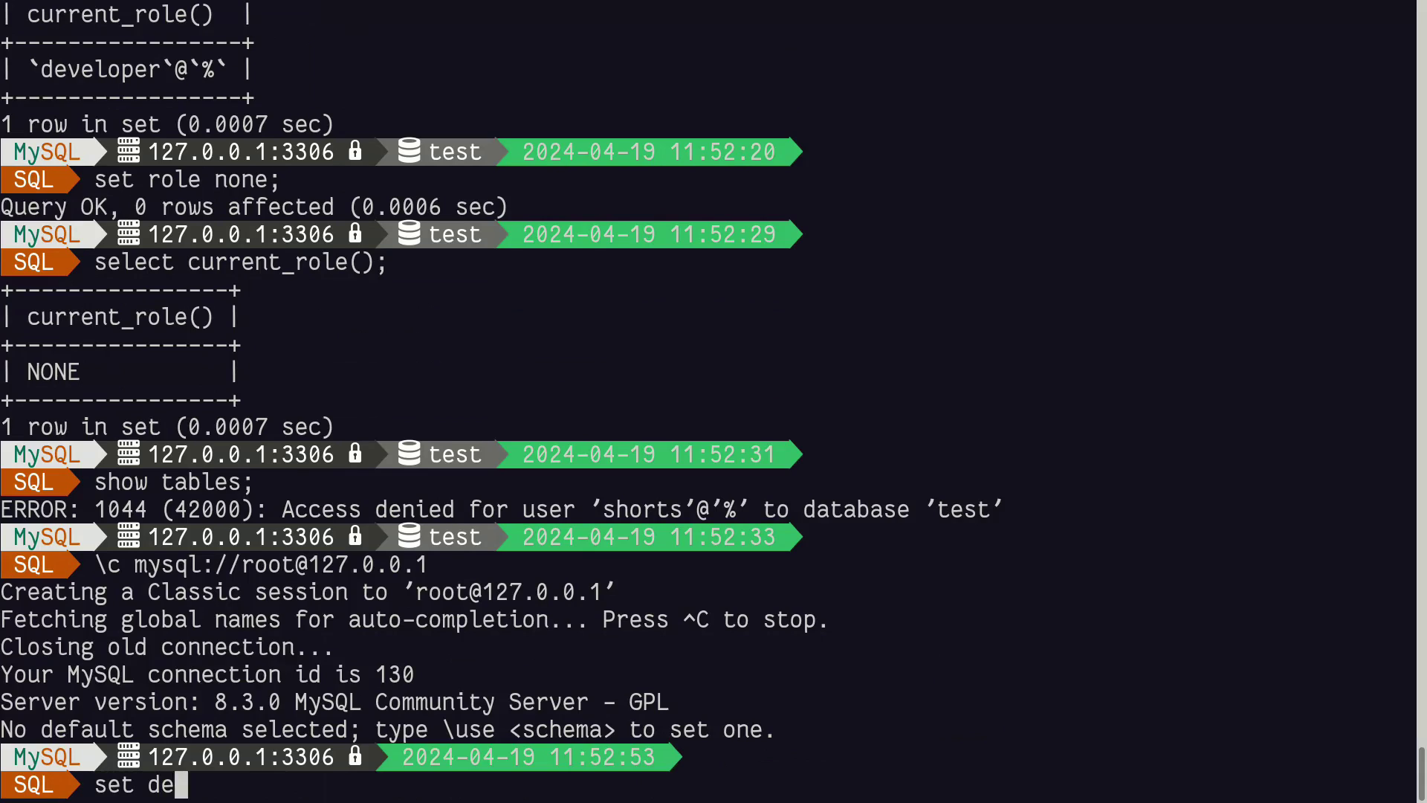
{"action": "type", "text": "fault role"}
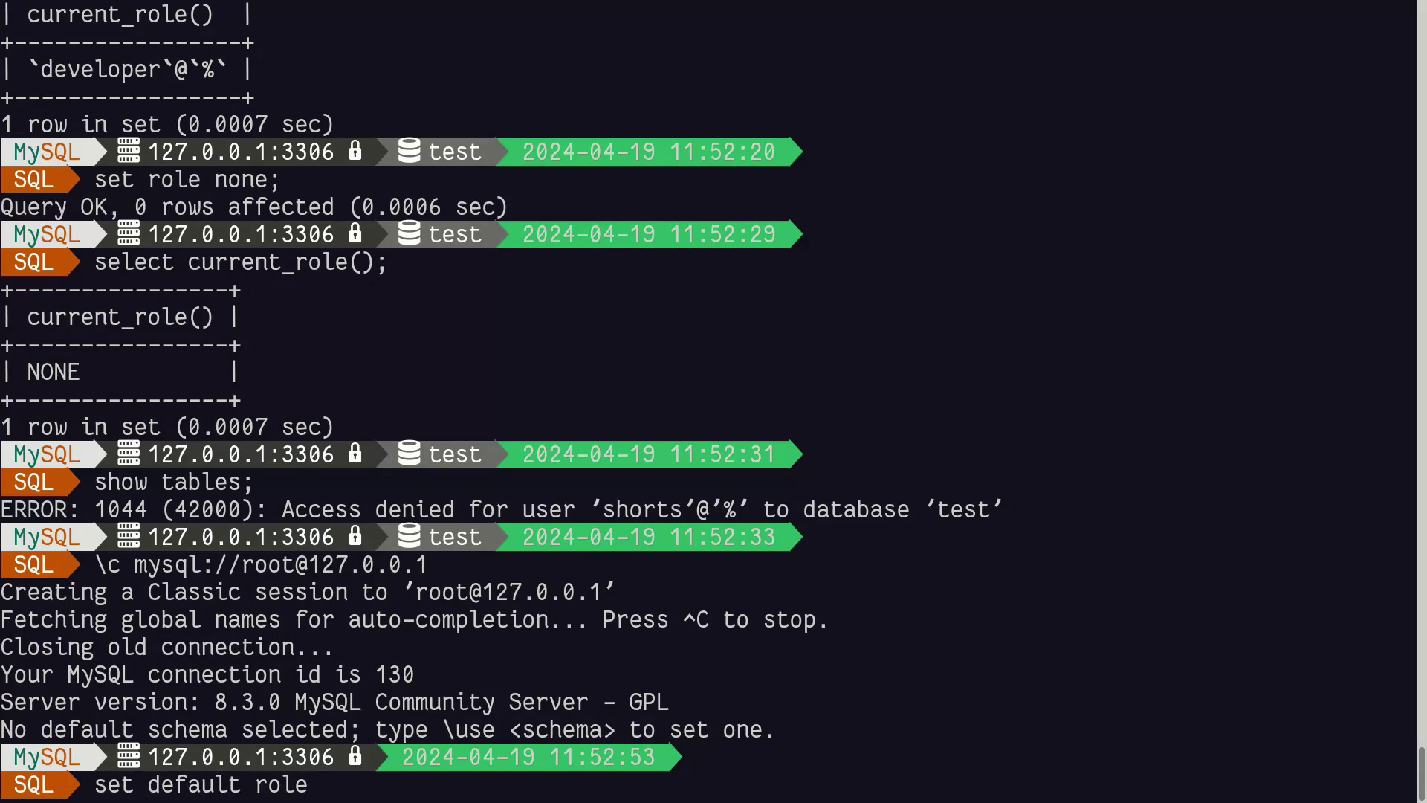
{"action": "type", "text": " 'developer'"}
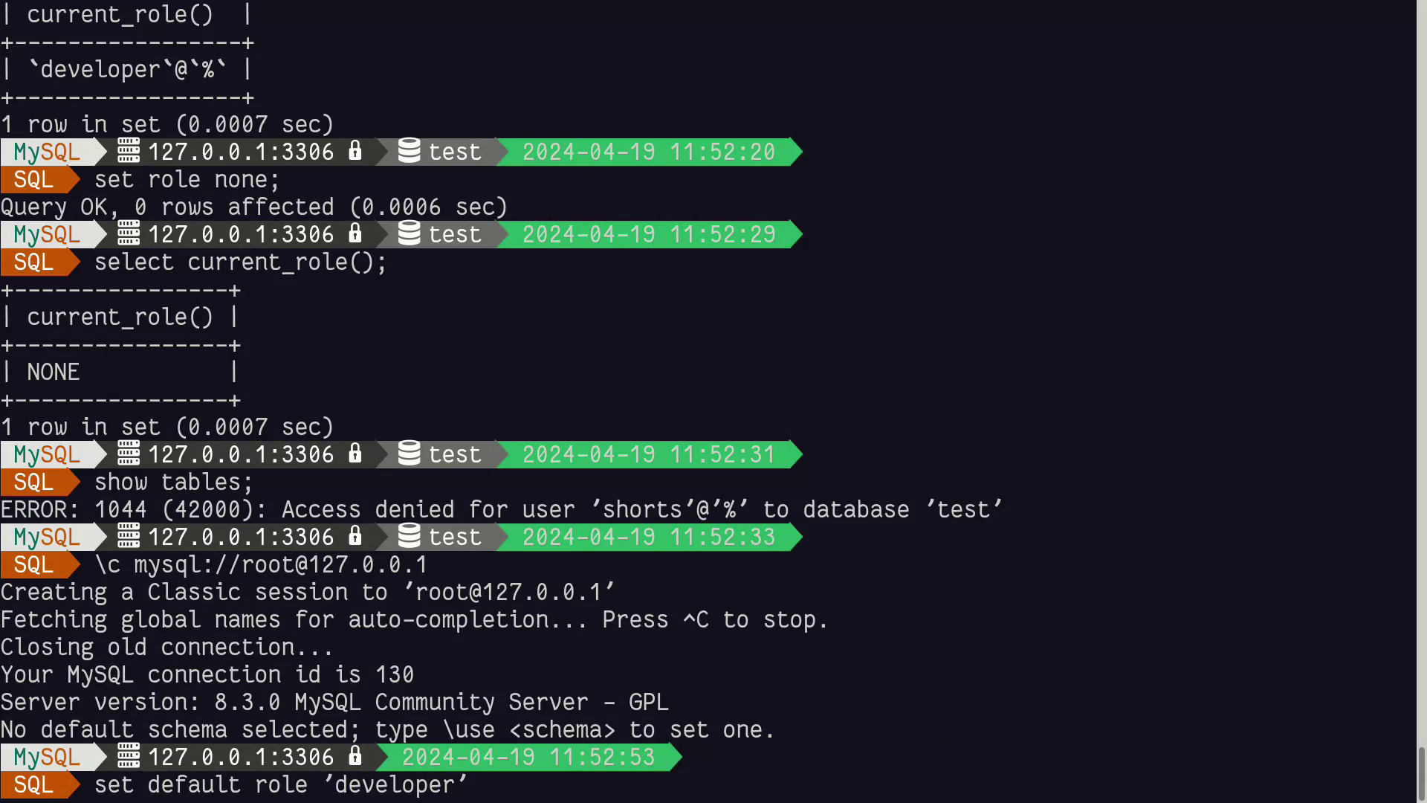
{"action": "type", "text": " to 'short"}
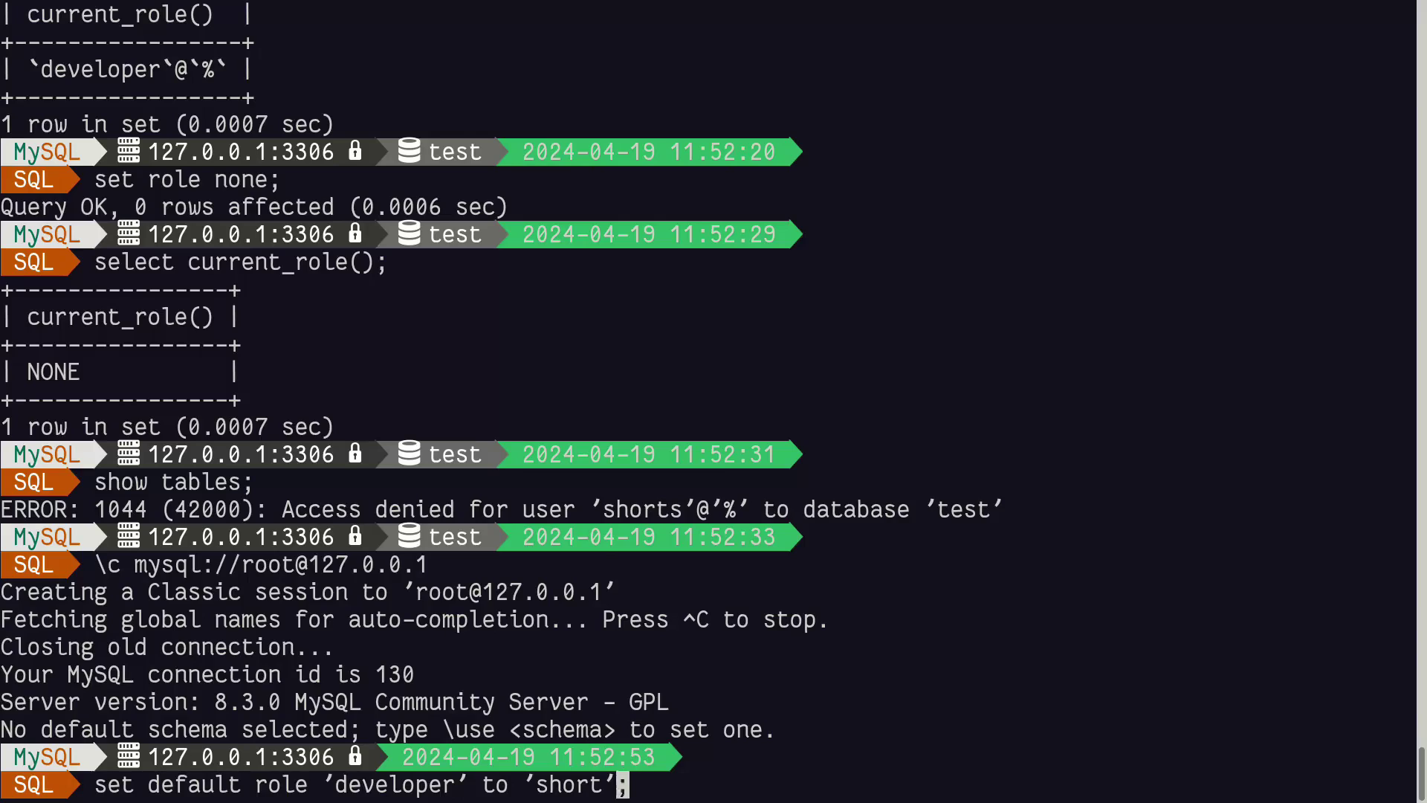
{"action": "type", "text": "s';"}
{"action": "key", "text": "Return"}
{"action": "key", "text": "ctrl+r"}
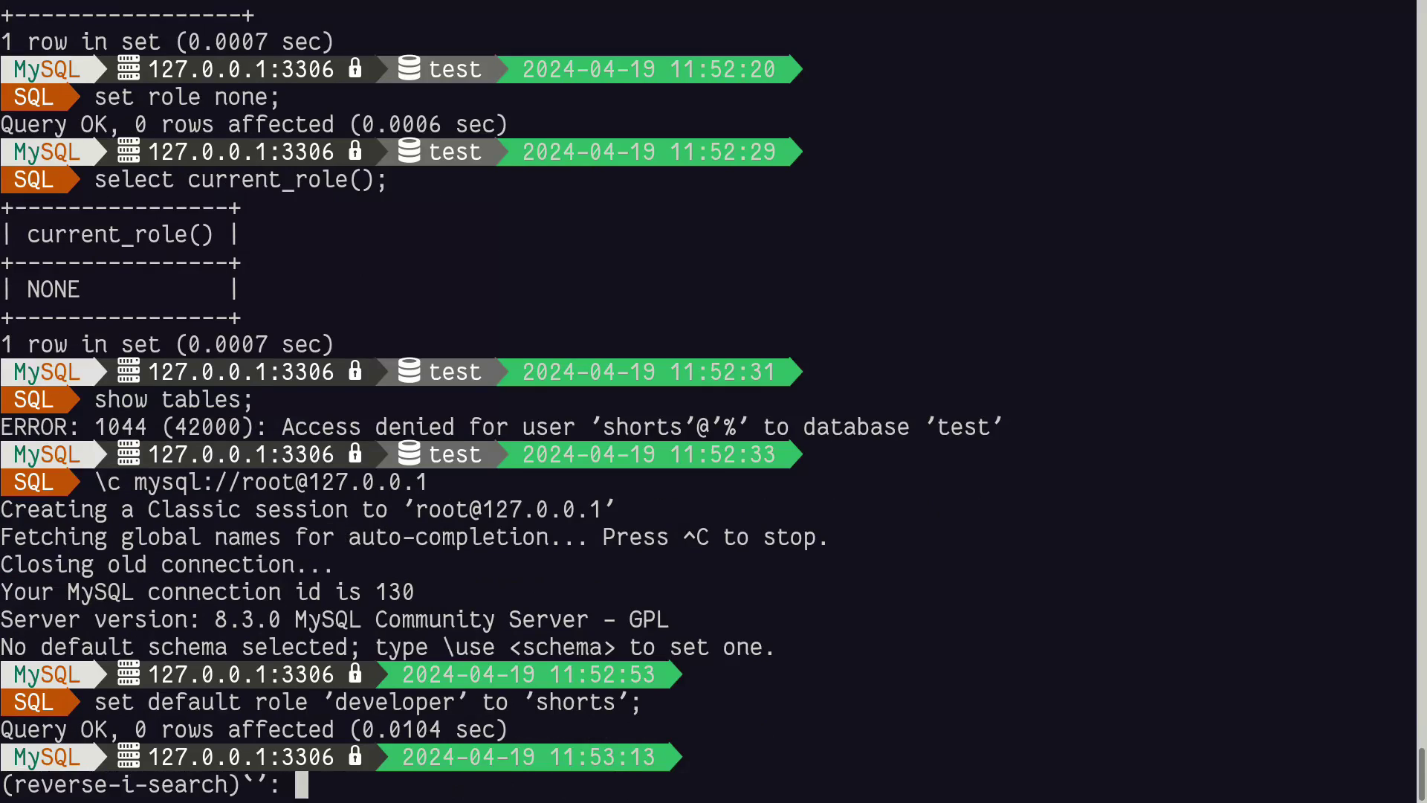
{"action": "type", "text": "\\c"}
Step: Log in again as shorts, switch to test, and list its 39 tables
{"action": "key", "text": "ctrl+r"}
{"action": "key", "text": "Return"}
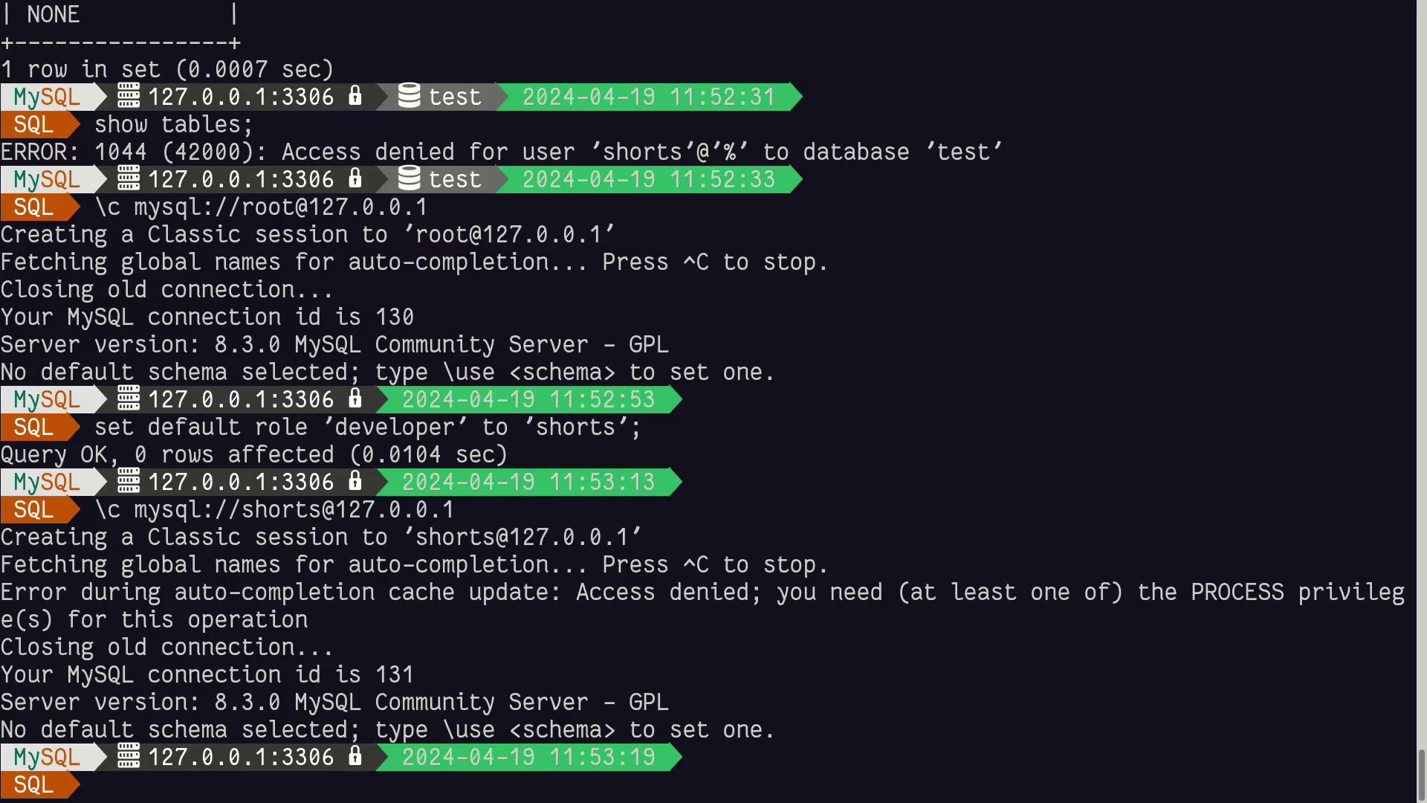
{"action": "type", "text": "use test;"}
{"action": "key", "text": "Return"}
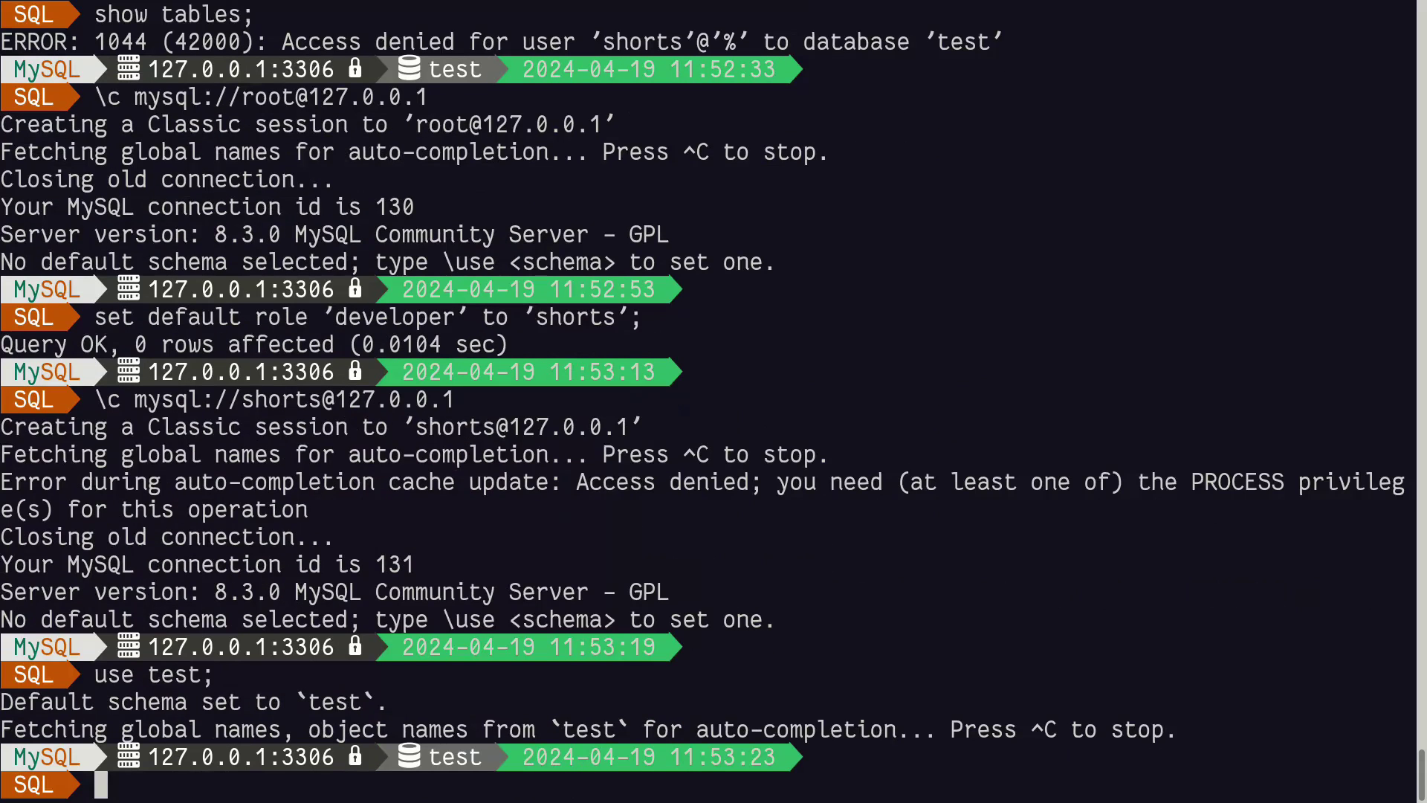
{"action": "type", "text": "show te"}
{"action": "key", "text": "BackSpace"}
{"action": "key", "text": "BackSpace"}
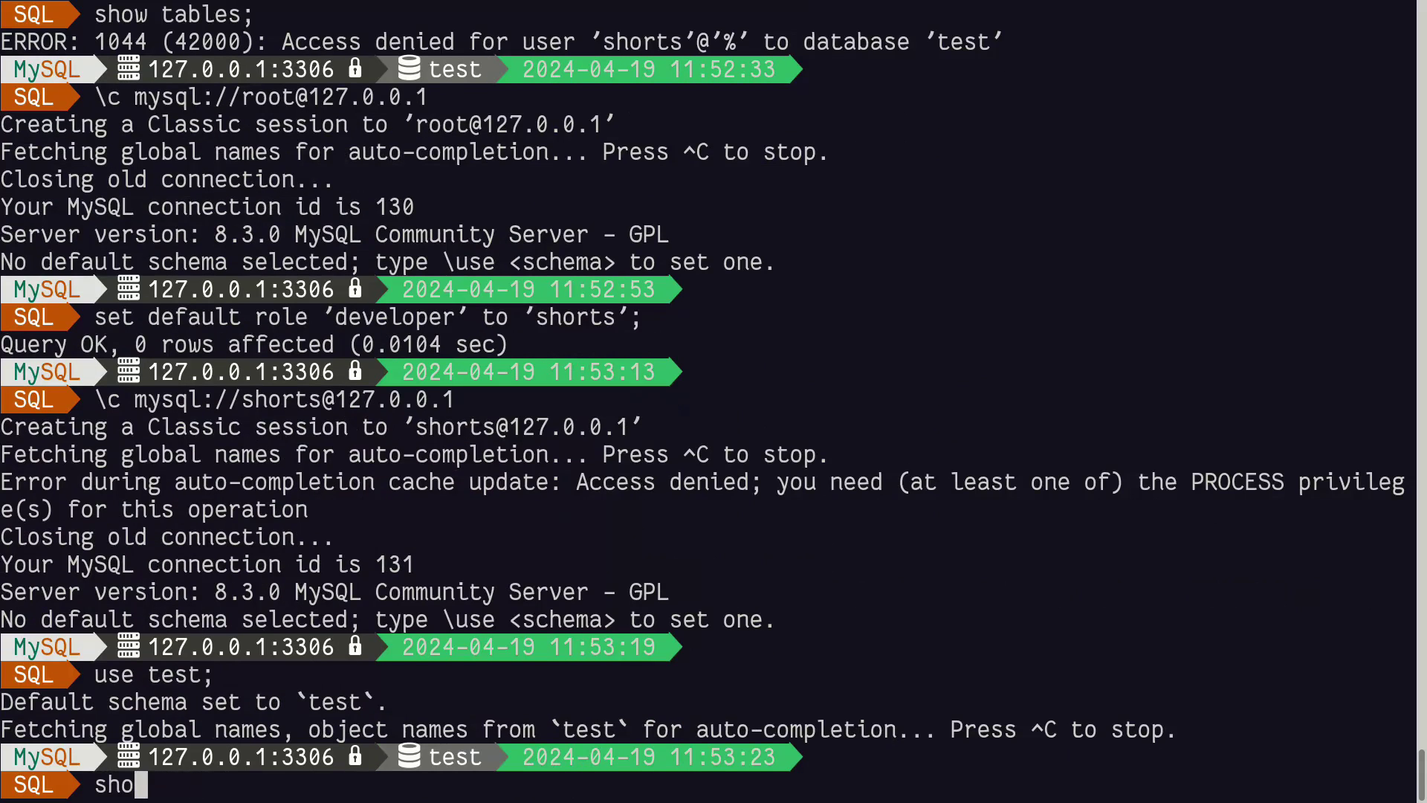
{"action": "type", "text": "tables;"}
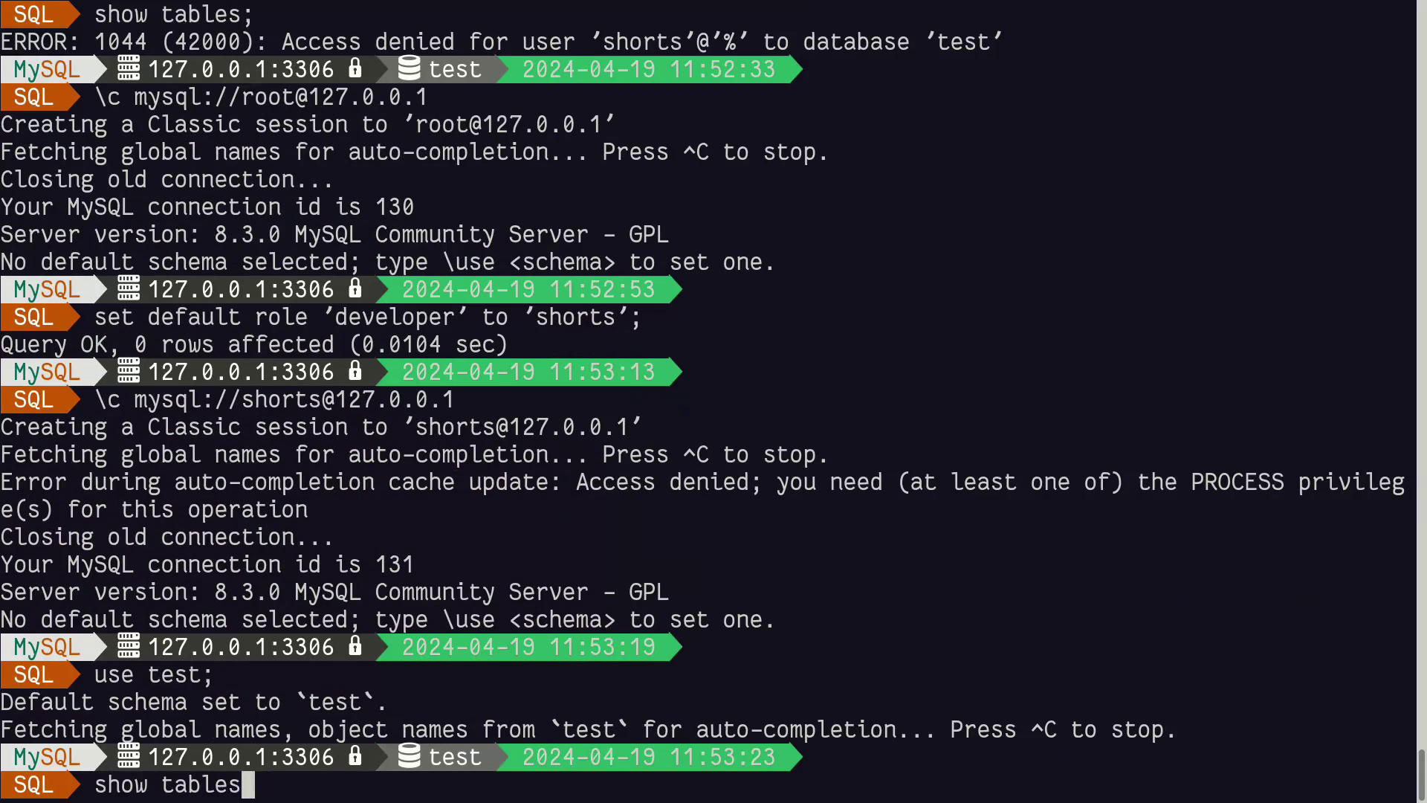
{"action": "key", "text": "Return"}
{"action": "key", "text": "Up"}
{"action": "key", "text": "Up"}
{"action": "key", "text": "Up"}
{"action": "key", "text": "Up"}
{"action": "key", "text": "Up"}
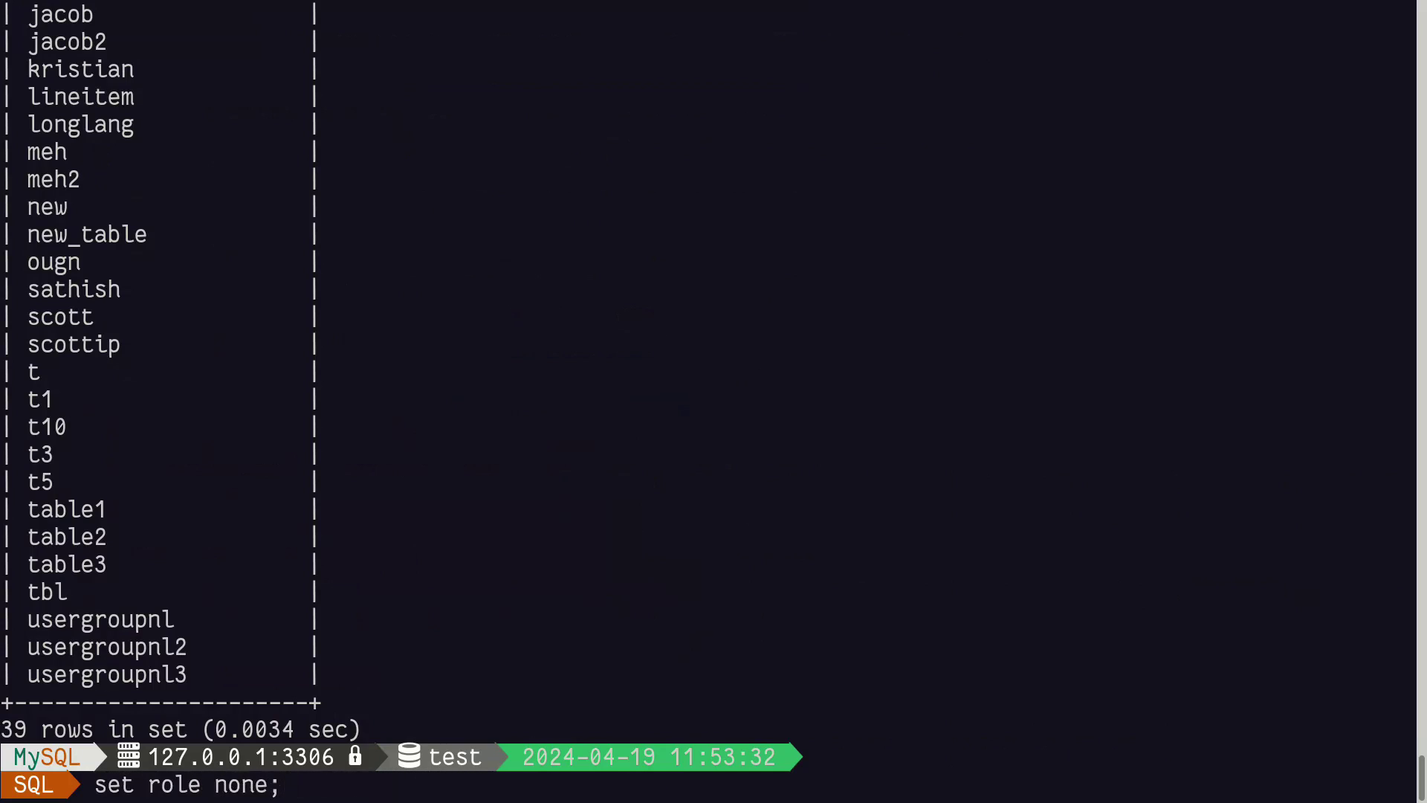
{"action": "key", "text": "Down"}
{"action": "key", "text": "Return"}
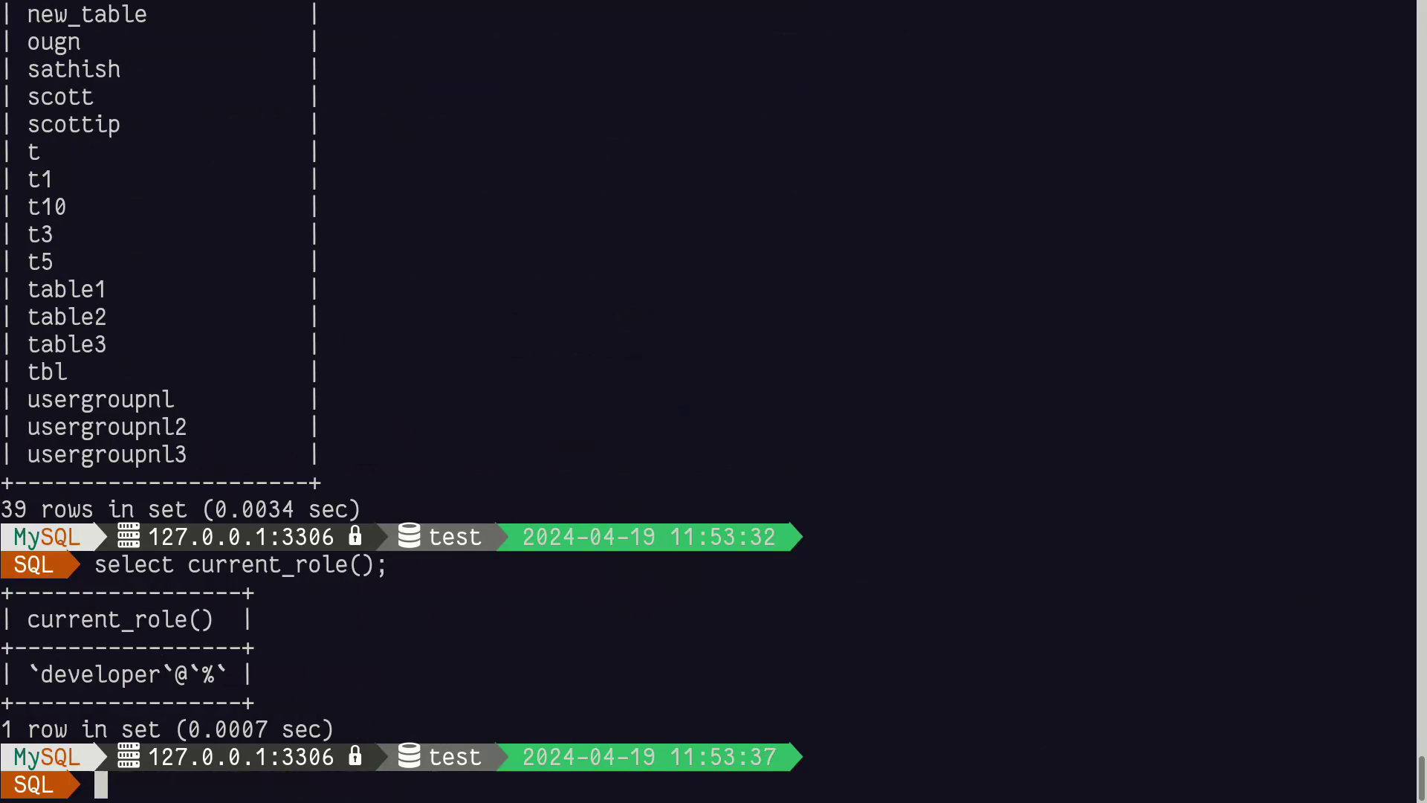
{"action": "type", "text": "show grants\\G"}
{"action": "key", "text": "Return"}
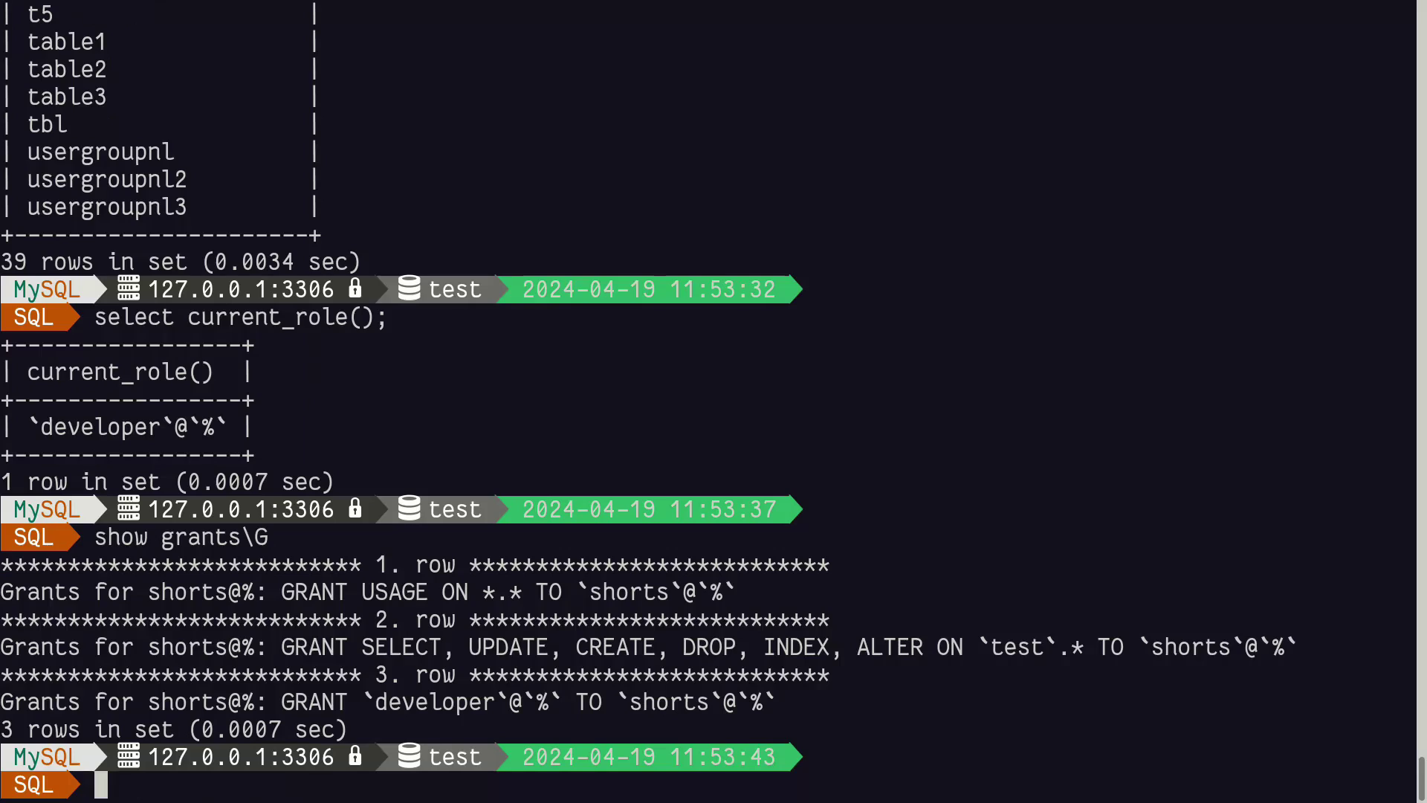
{"action": "key", "text": "ctrl+r"}
{"action": "type", "text": "\\c"}
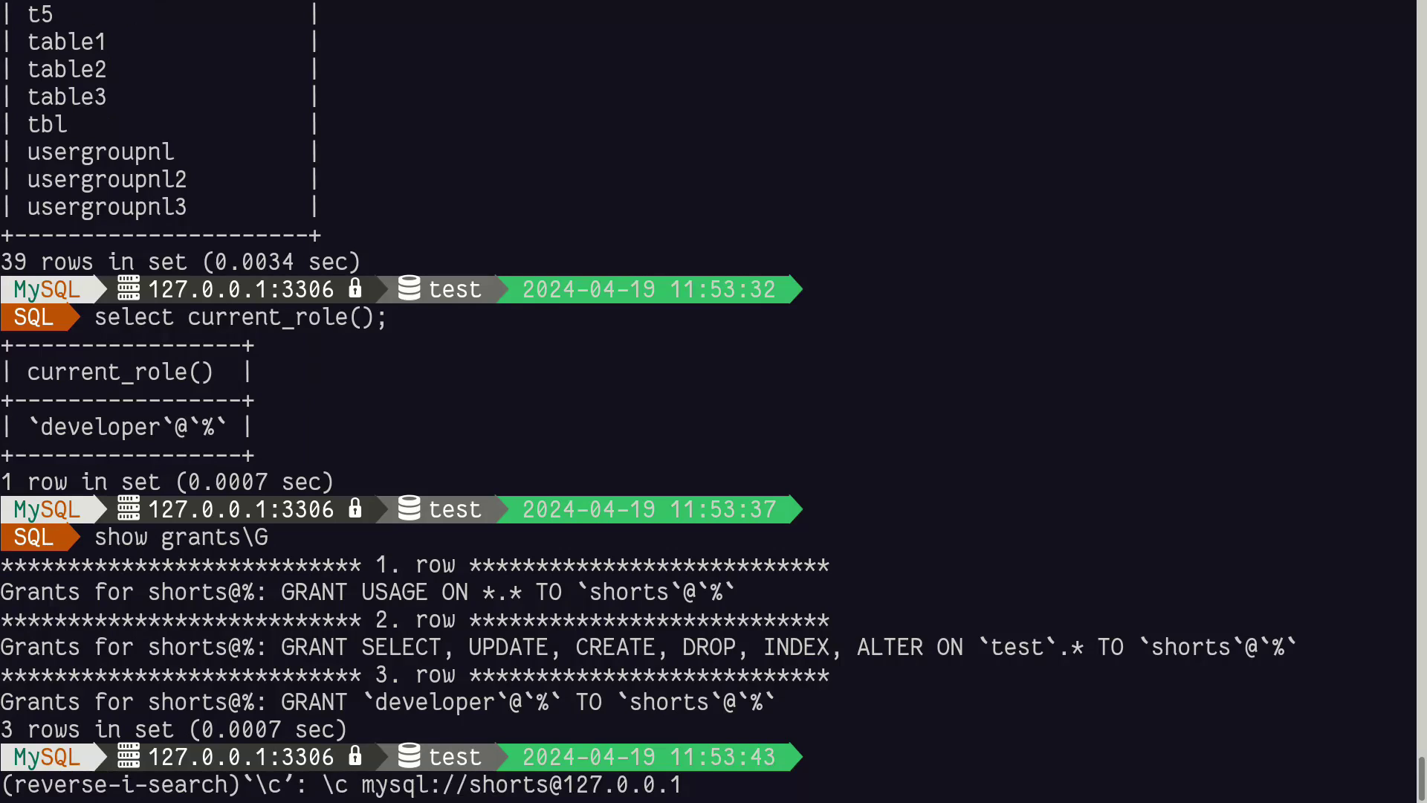
{"action": "key", "text": "ctrl+r"}
{"action": "key", "text": "Return"}
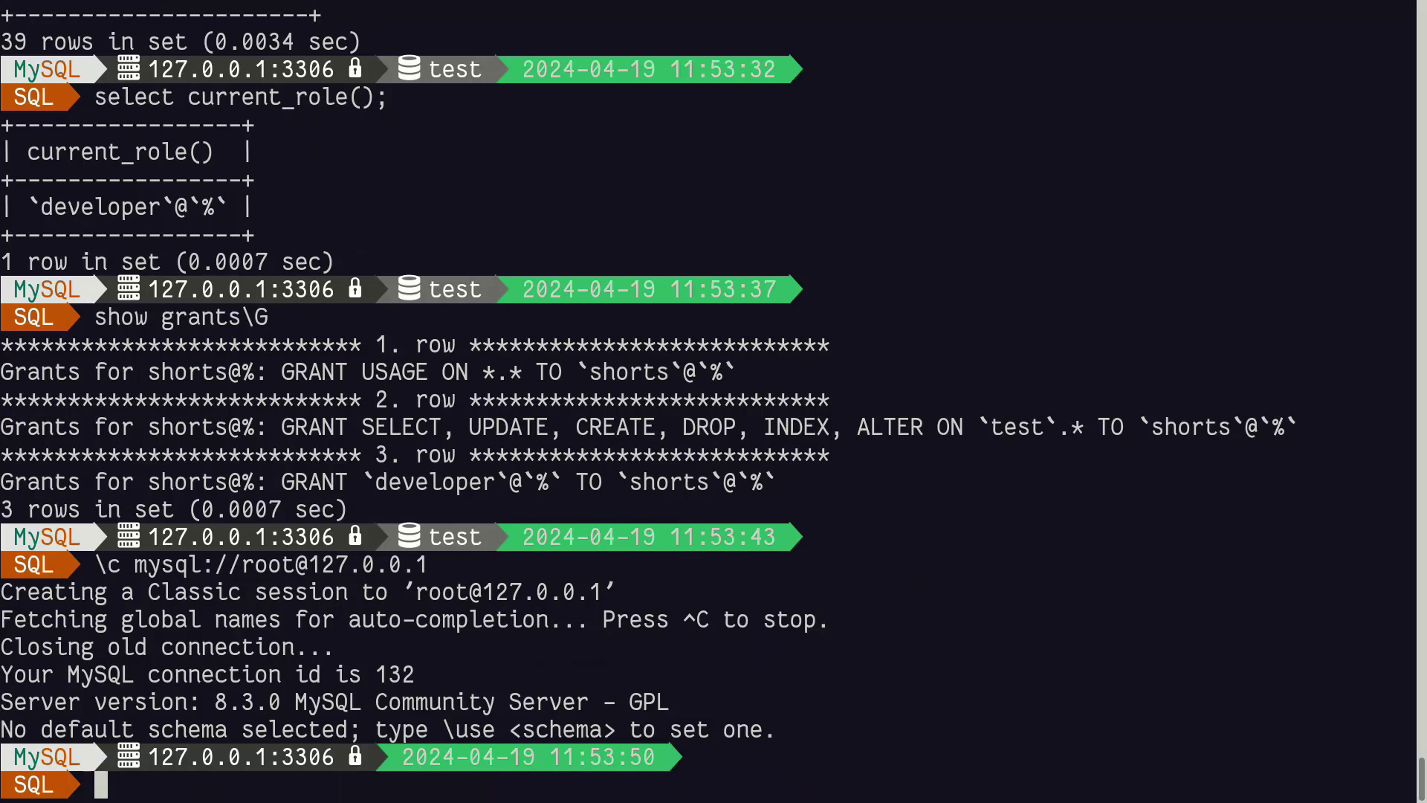
{"action": "type", "text": "create user ’"}
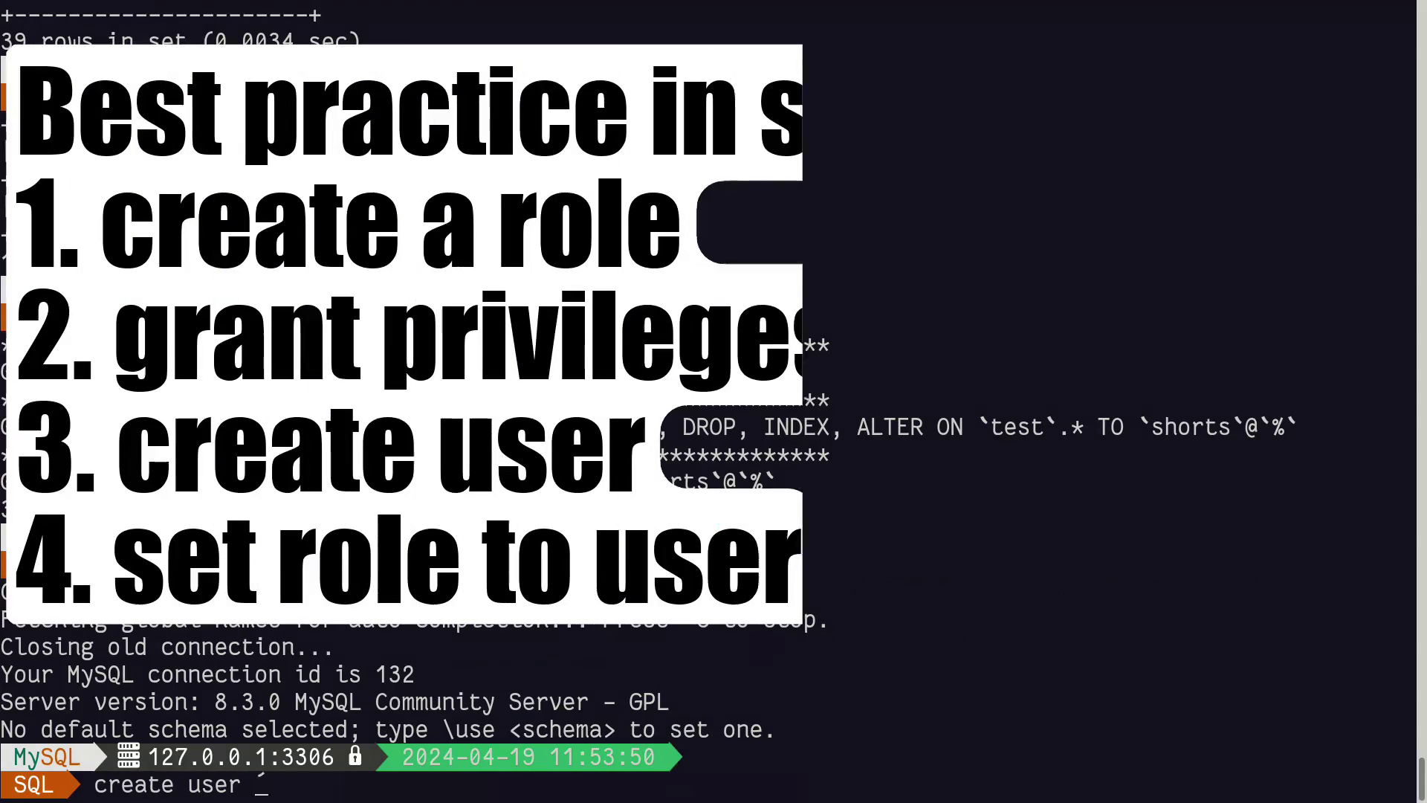
{"action": "type", "text": "'short"}
{"action": "type", "text": "s2'"}
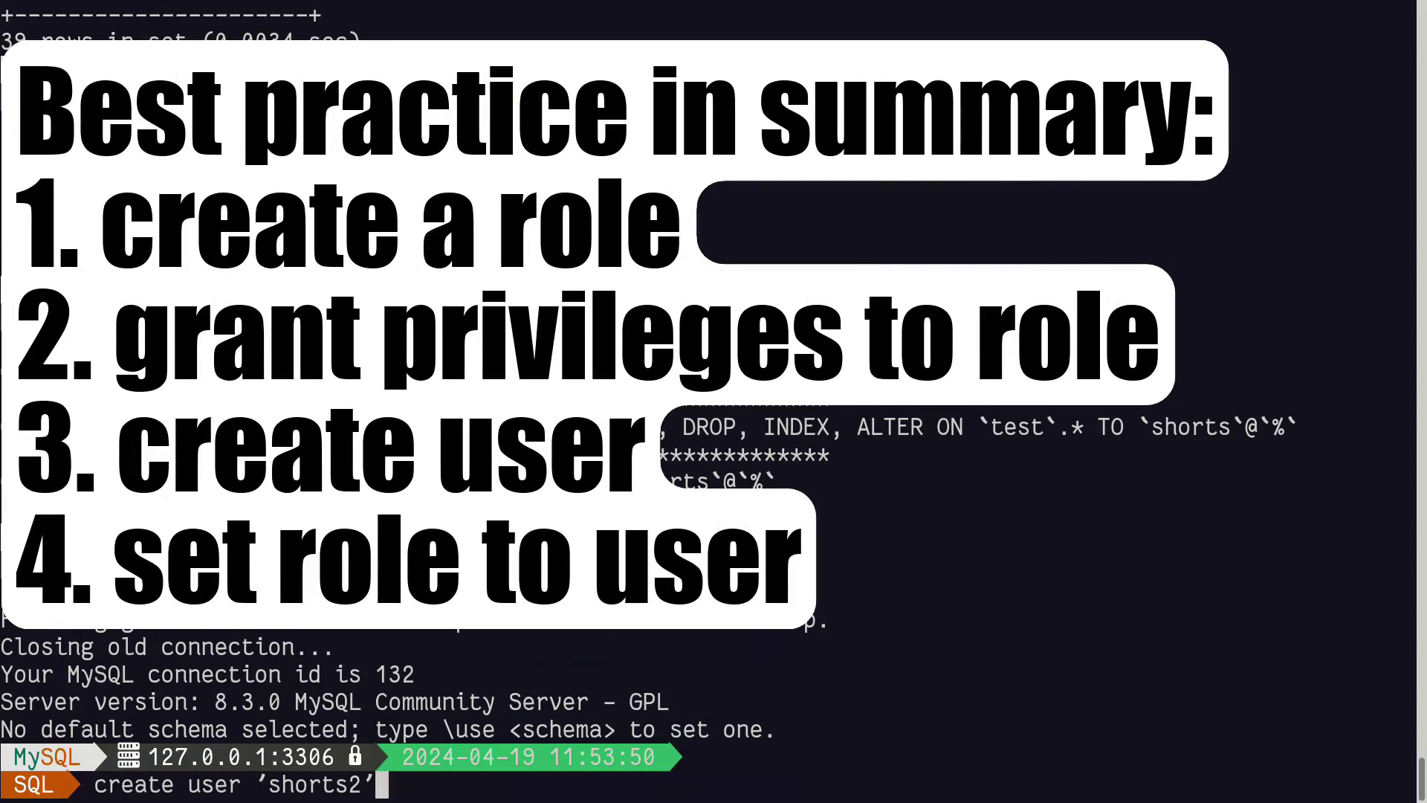
{"action": "type", "text": " identified by 'pas"}
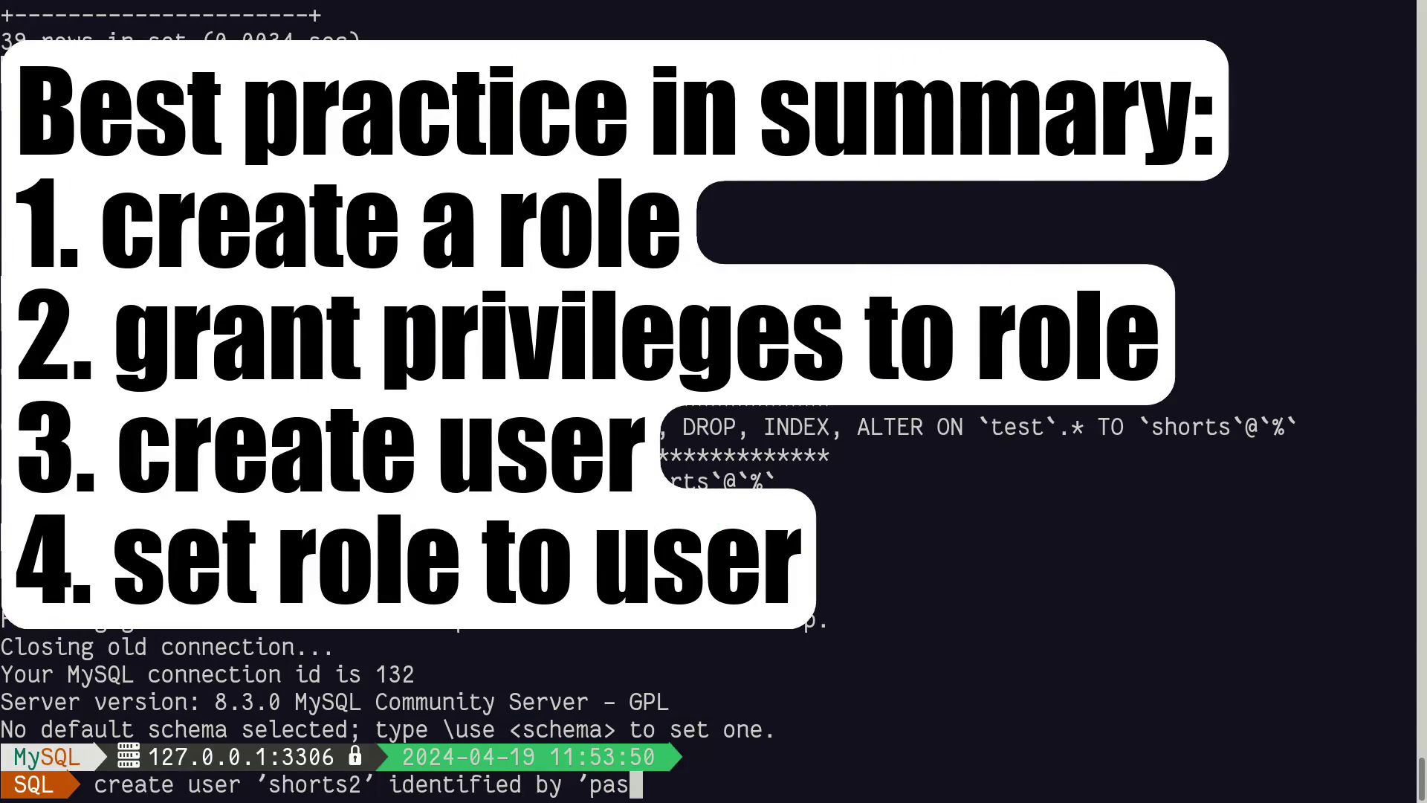
{"action": "type", "text": "sword' defau"}
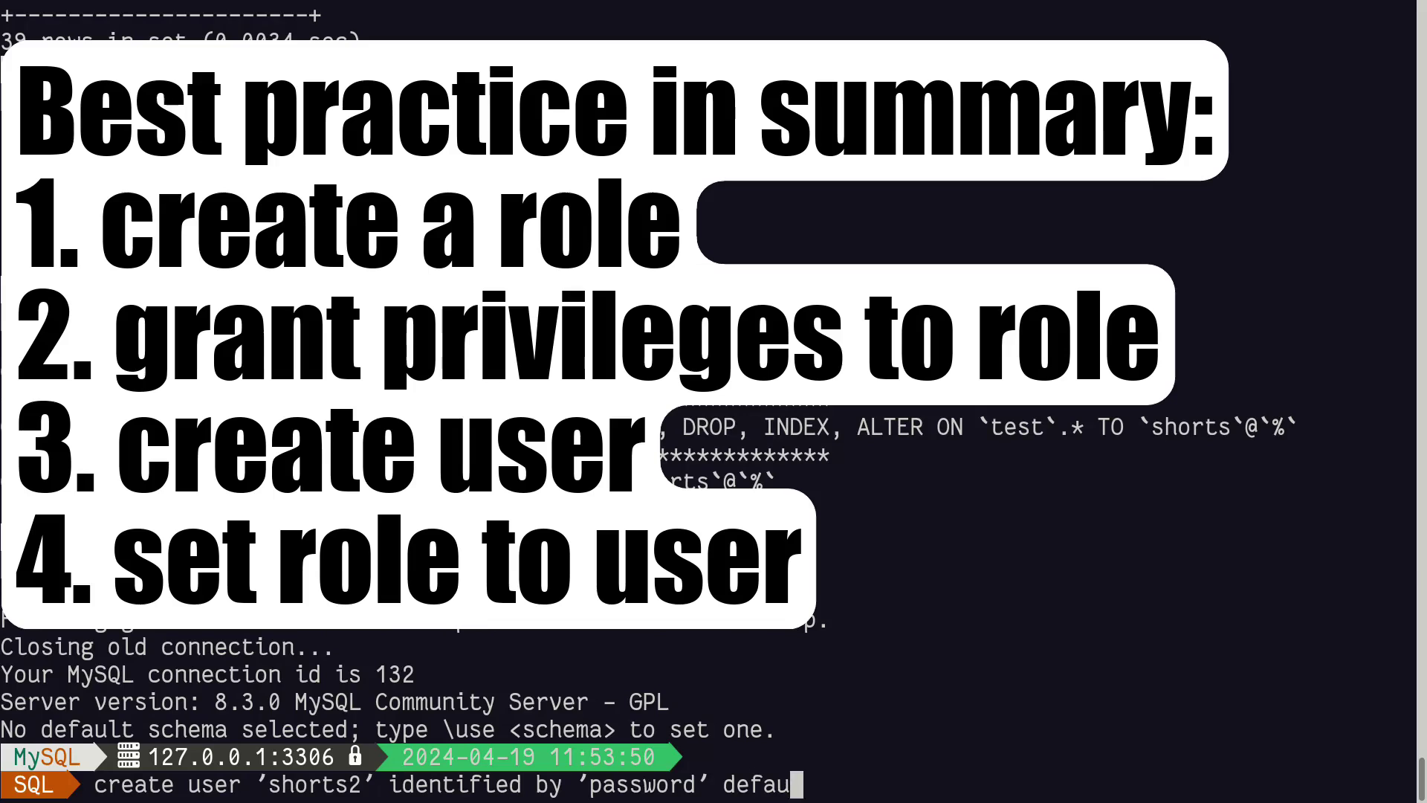
{"action": "type", "text": "lt role 'develope"}
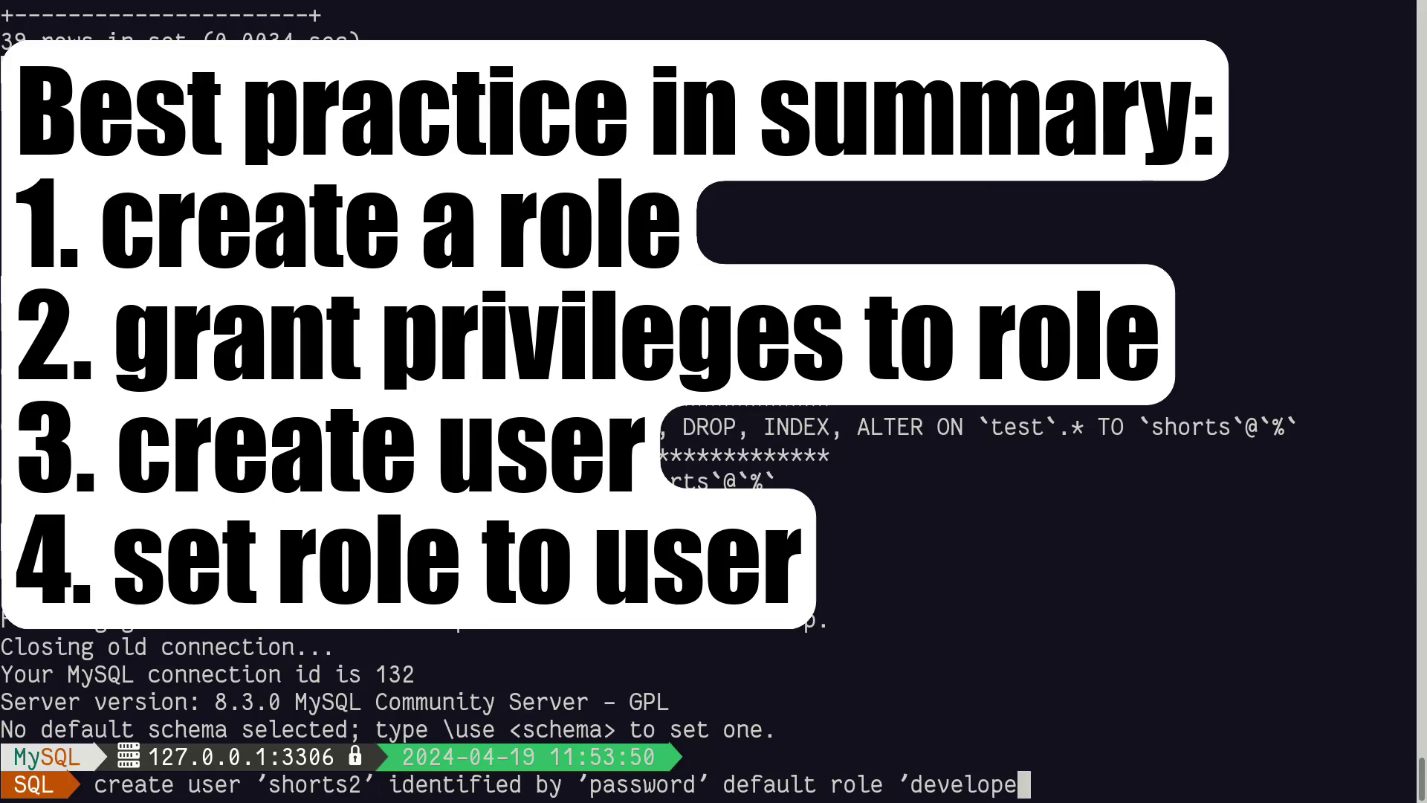
{"action": "type", "text": "r';"}
{"action": "key", "text": "Return"}
{"action": "type", "text": "\\c mysql:"}
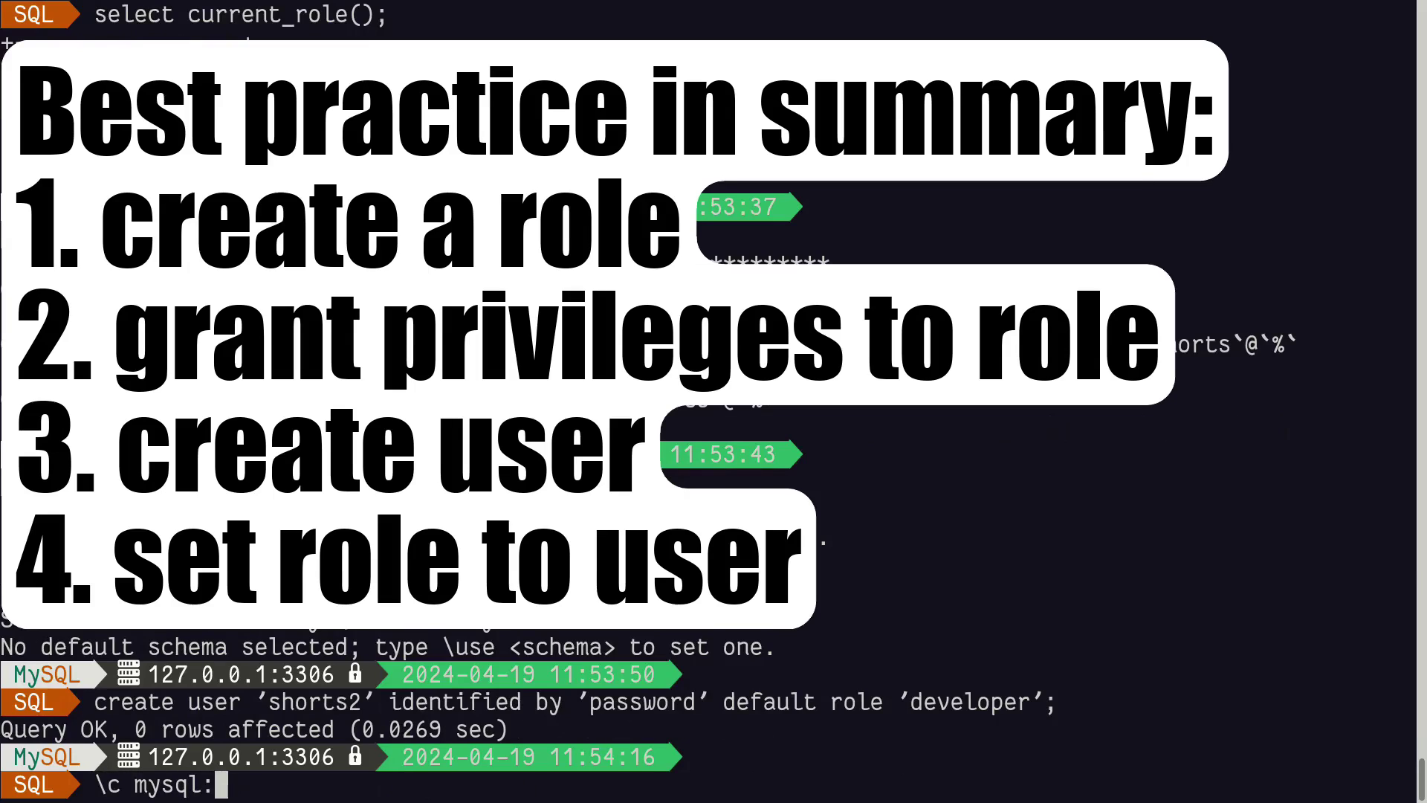
{"action": "type", "text": "//shorts2"}
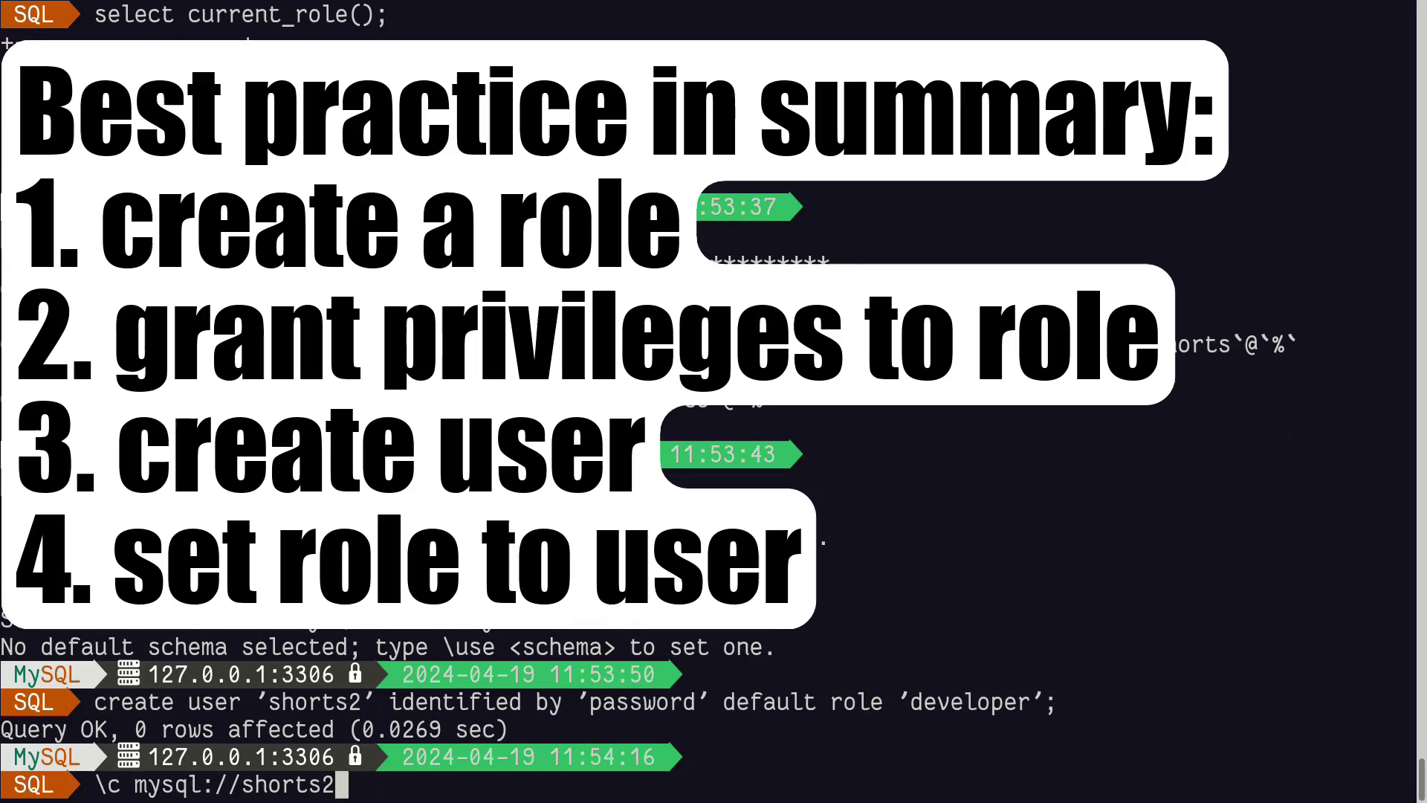
{"action": "type", "text": "@127.0.01"}
{"action": "key", "text": "BackSpace"}
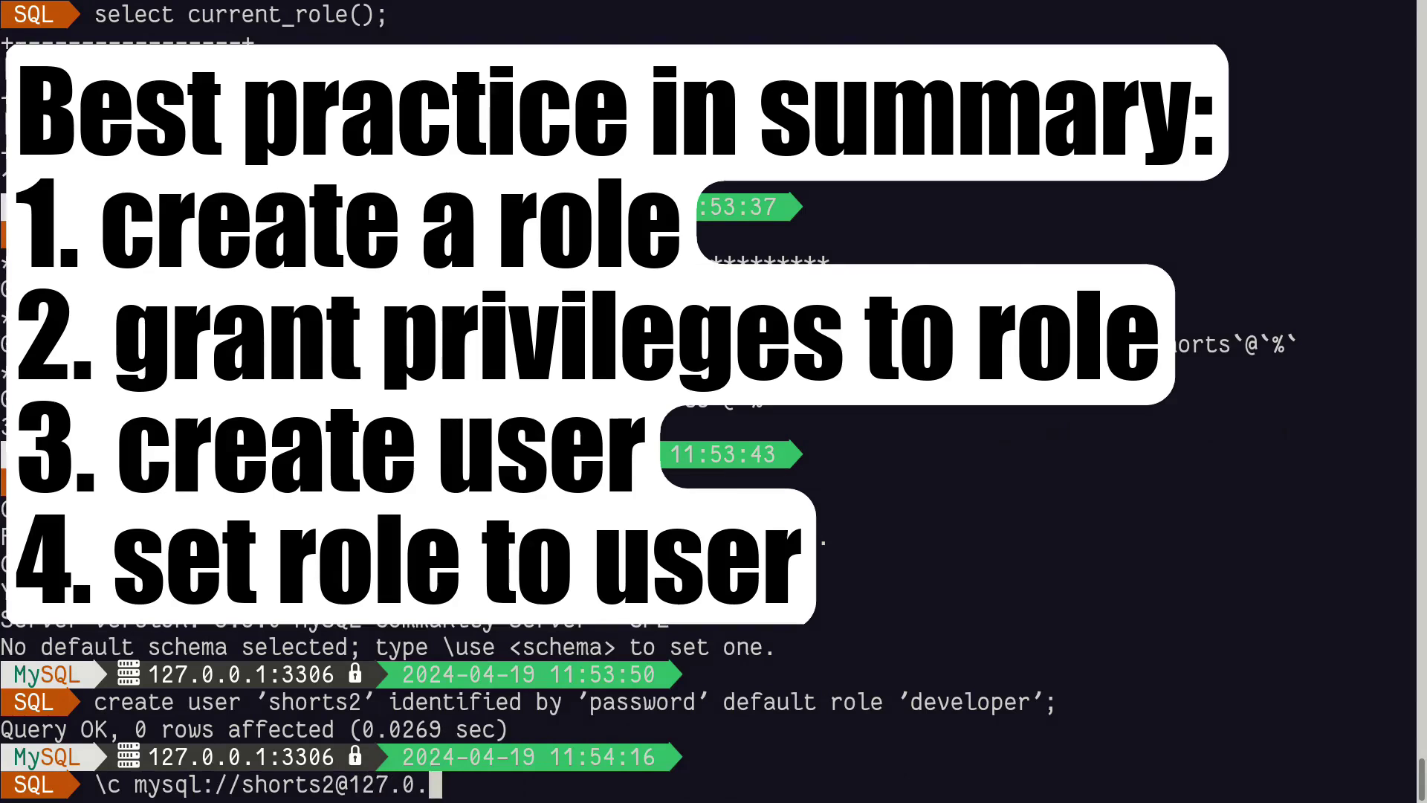
{"action": "type", "text": "0.1"}
{"action": "key", "text": "Return"}
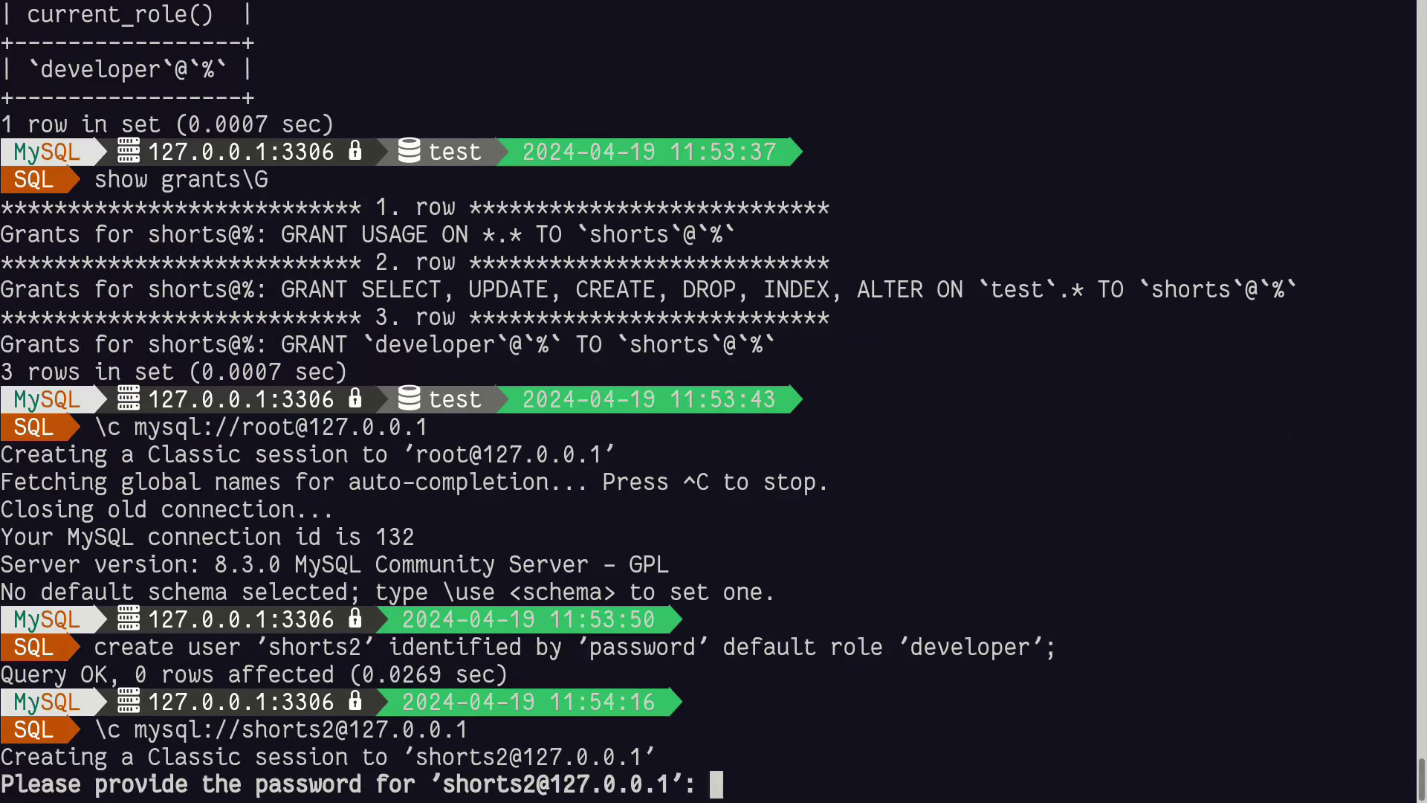
{"action": "type", "text": "password"}
{"action": "key", "text": "Return"}
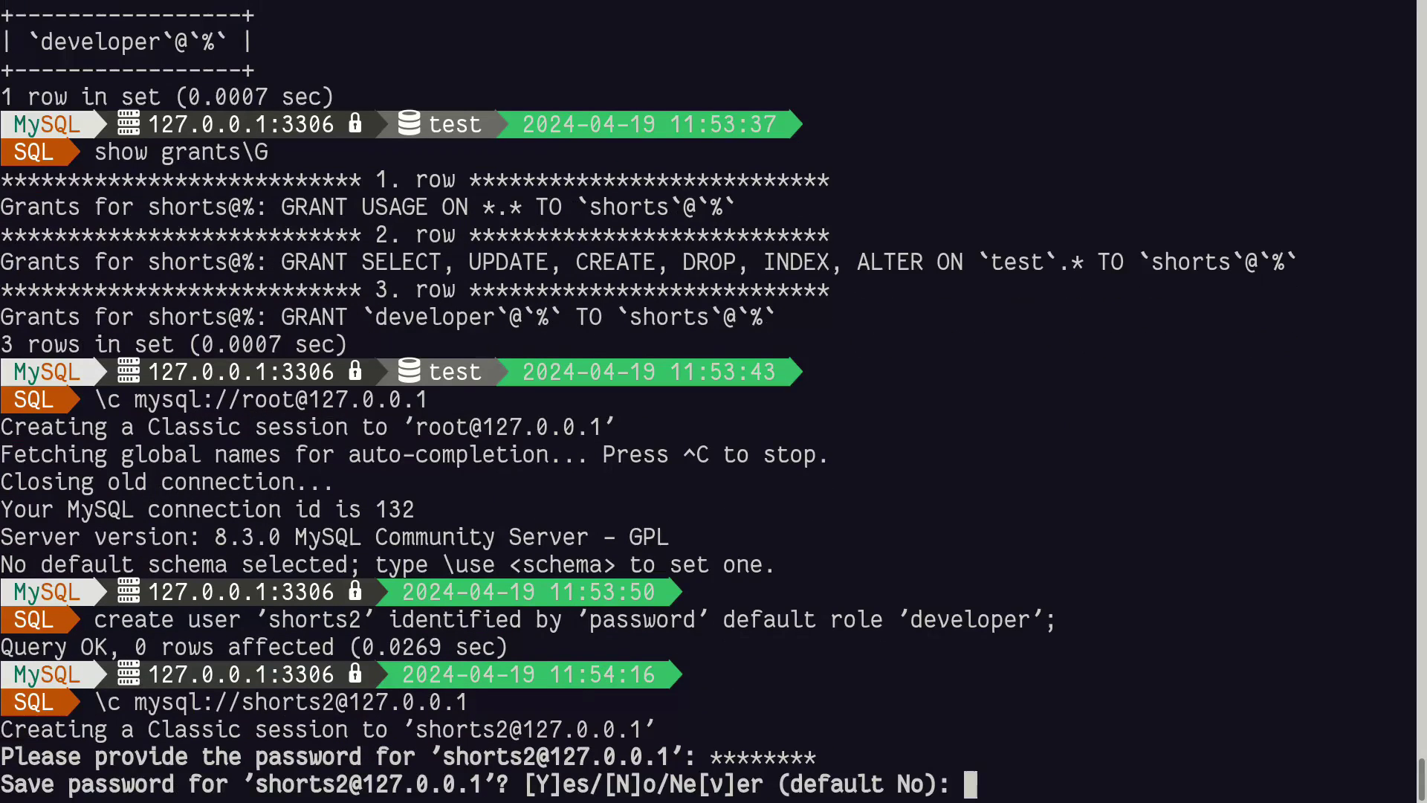
{"action": "type", "text": "yes"}
{"action": "key", "text": "Return"}
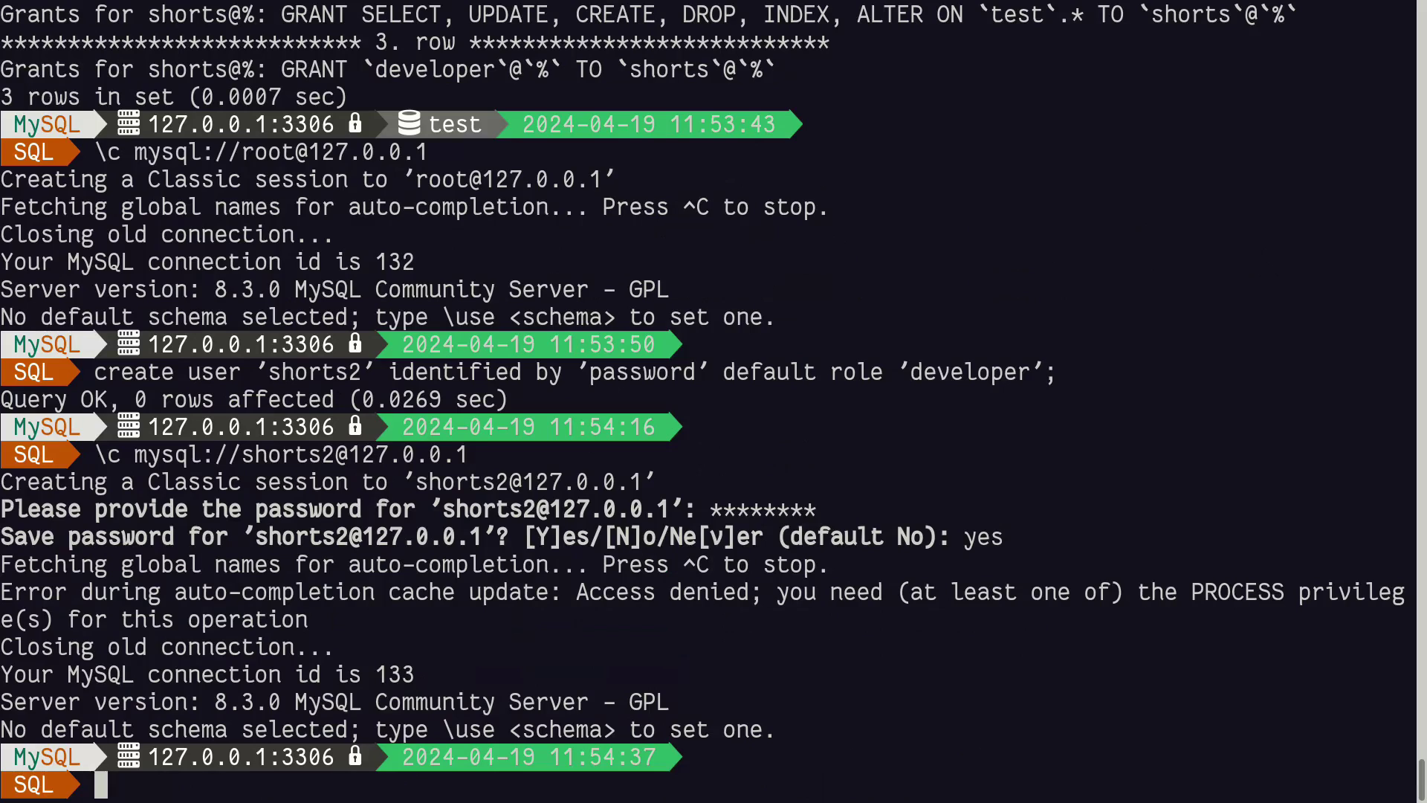
{"action": "type", "text": "show grants\\G"}
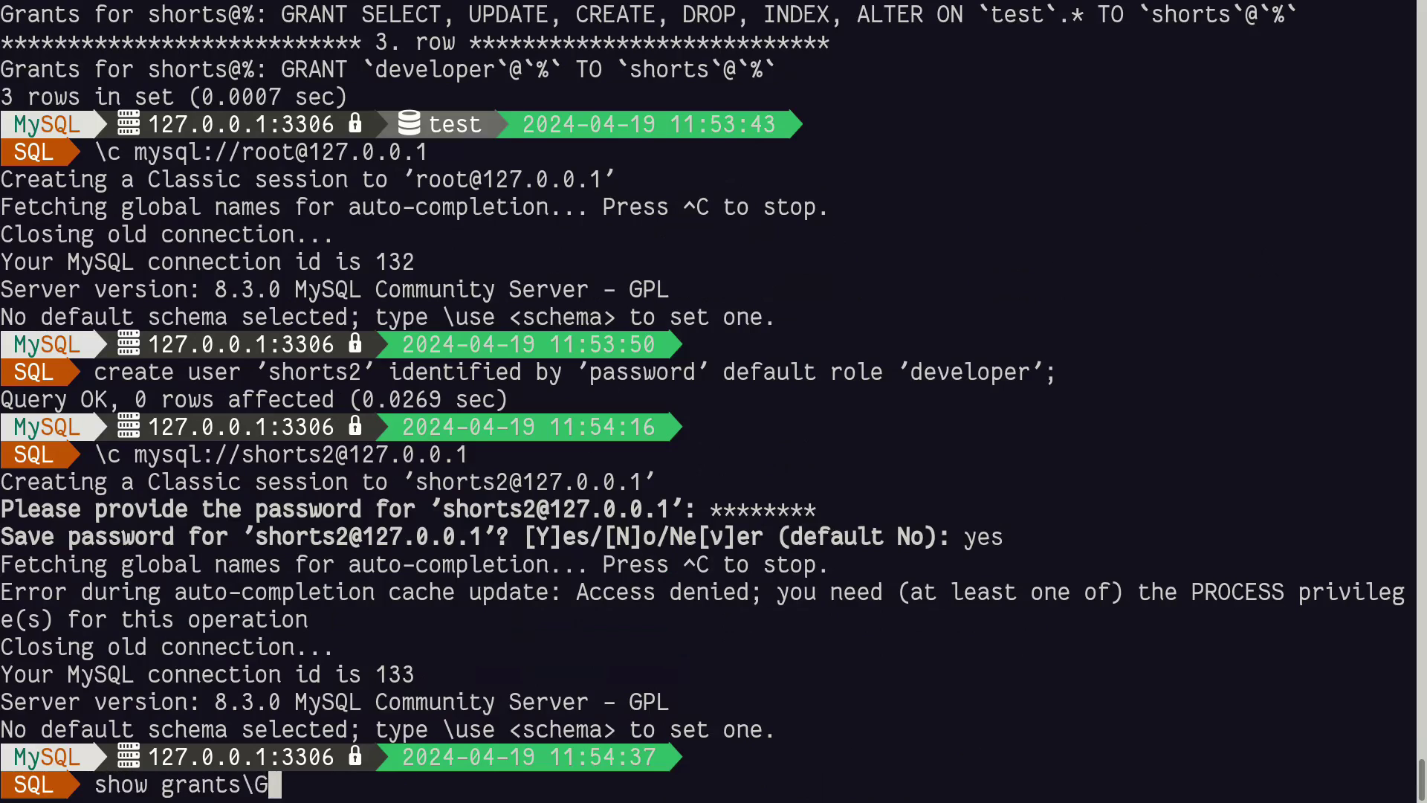
{"action": "key", "text": "Return"}
{"action": "type", "text": "test;"}
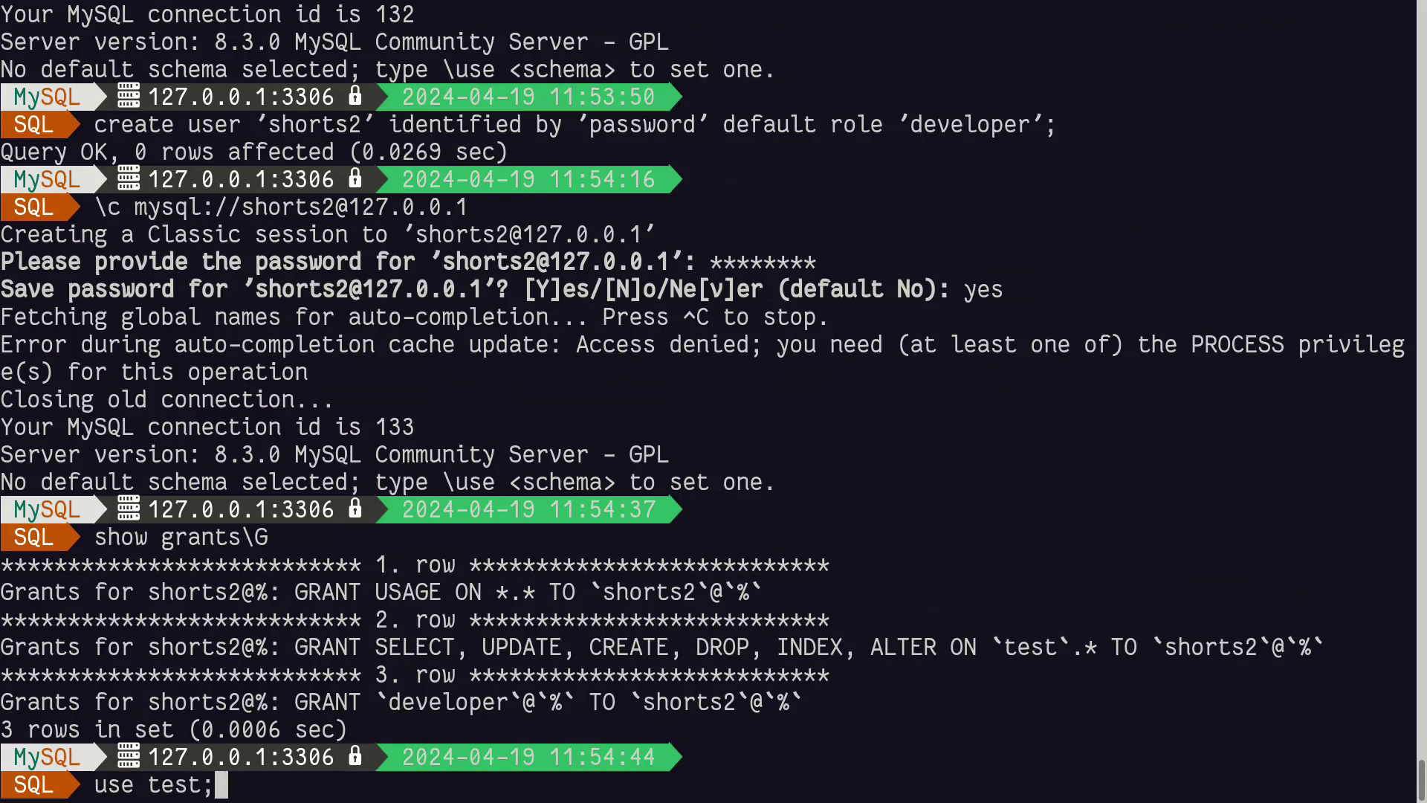